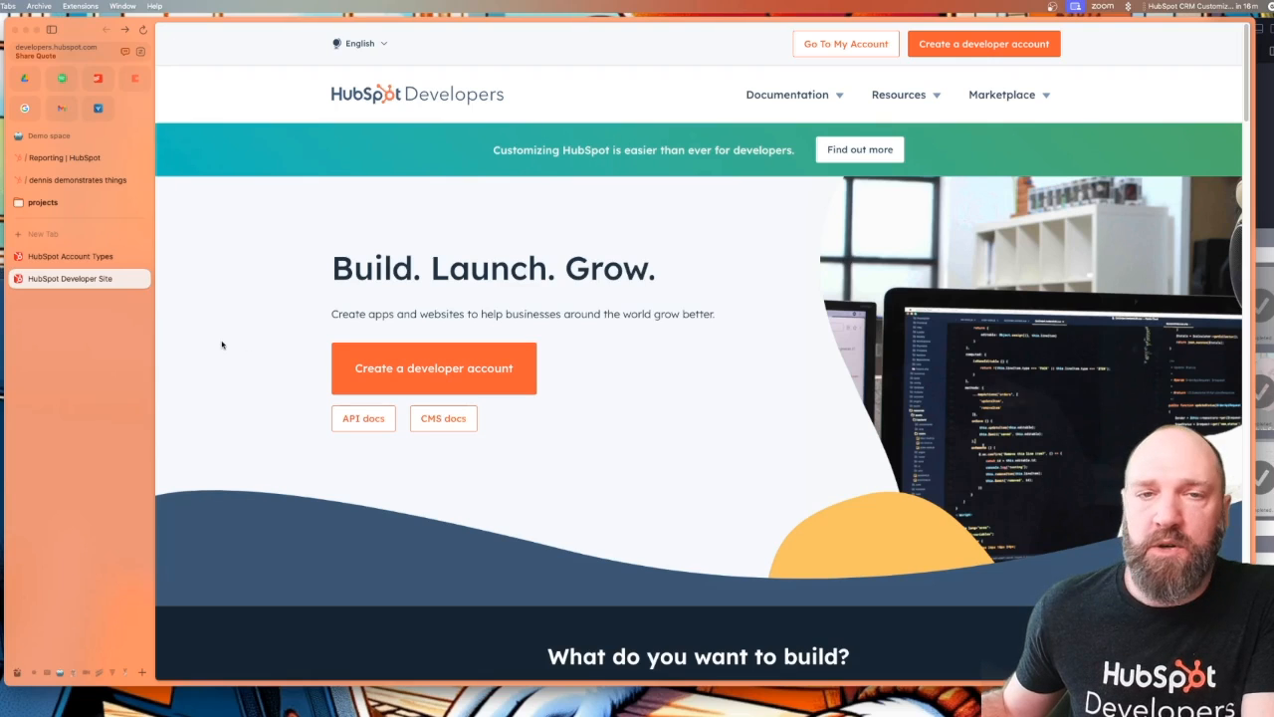
# Start creating an app developer account from the HubSpot Developers get-started page
pyautogui.click(433, 367)
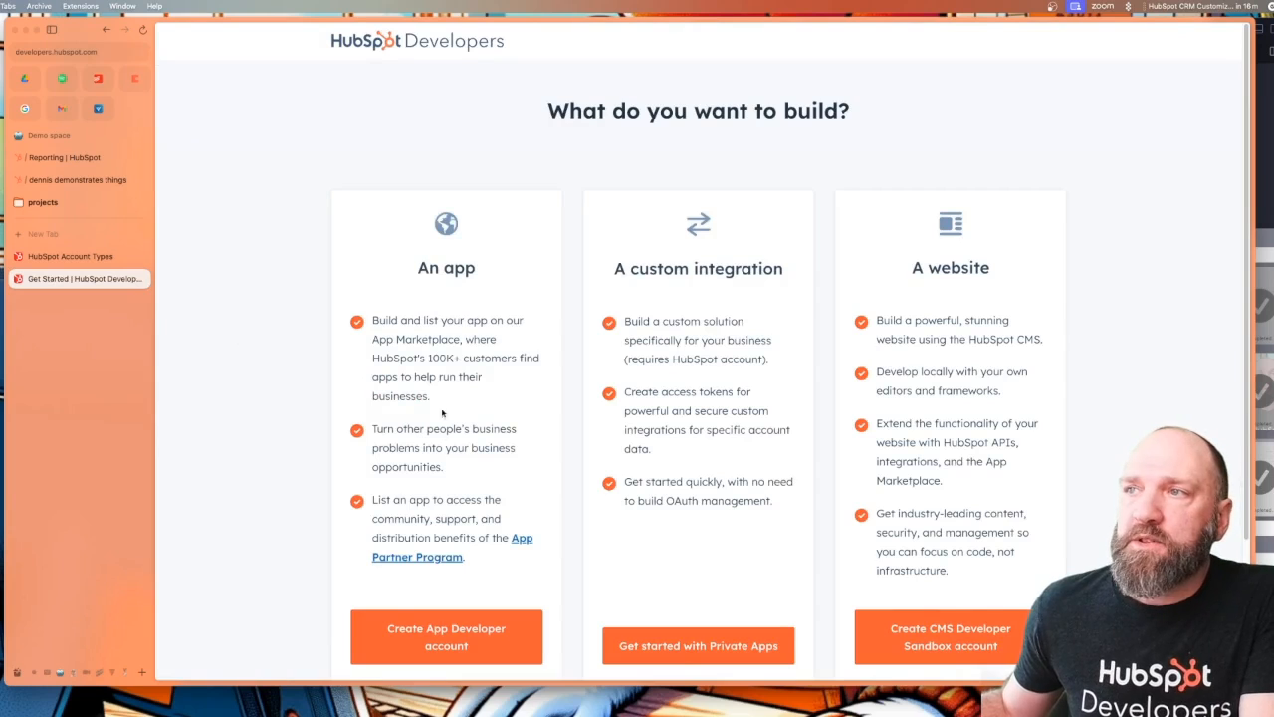
pyautogui.moveTo(403, 230); pyautogui.dragTo(502, 559)
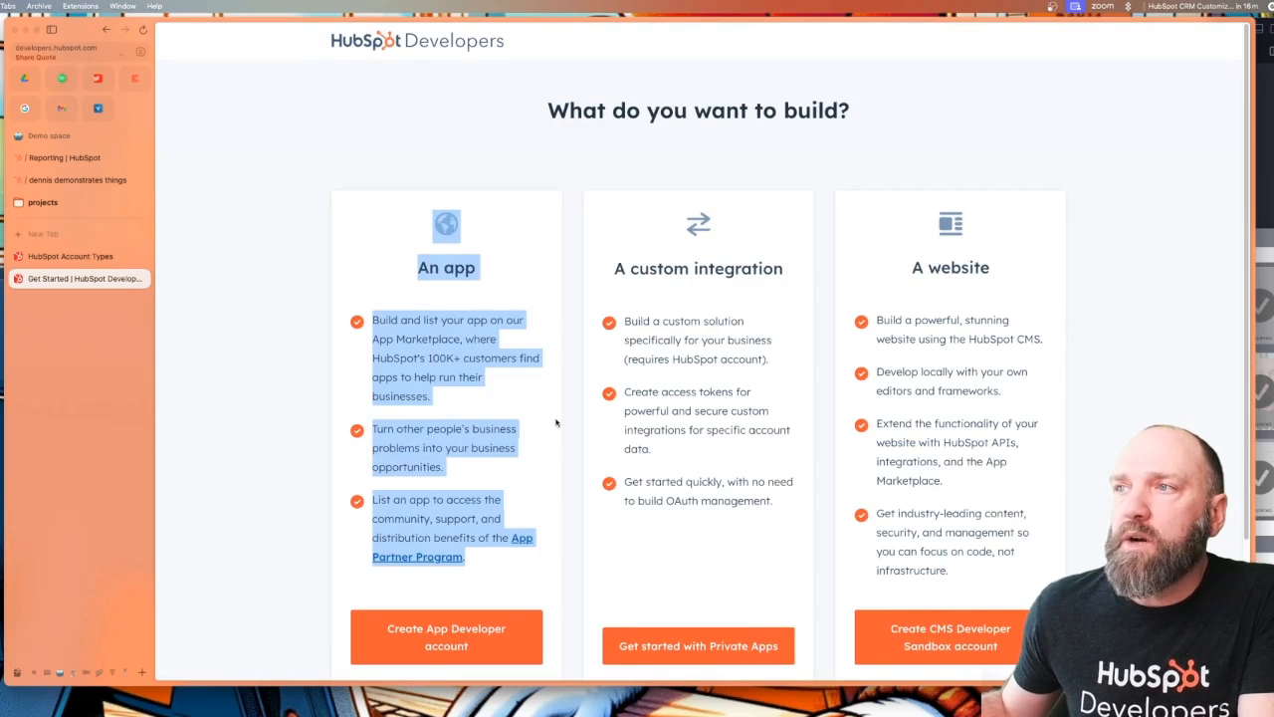
pyautogui.scroll(-1, 503, 559)
pyautogui.click(405, 599)
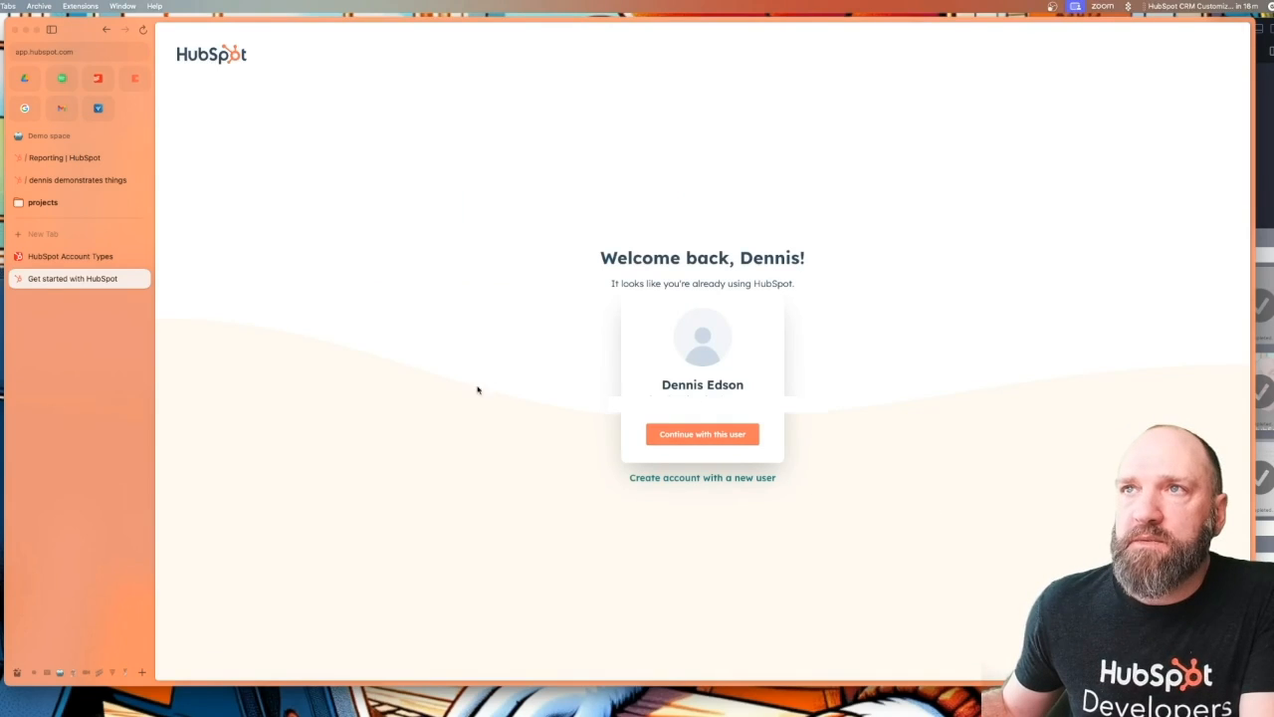
# Go to the developer account home and open its list of app test accounts
pyautogui.click(75, 157)
pyautogui.click(185, 86)
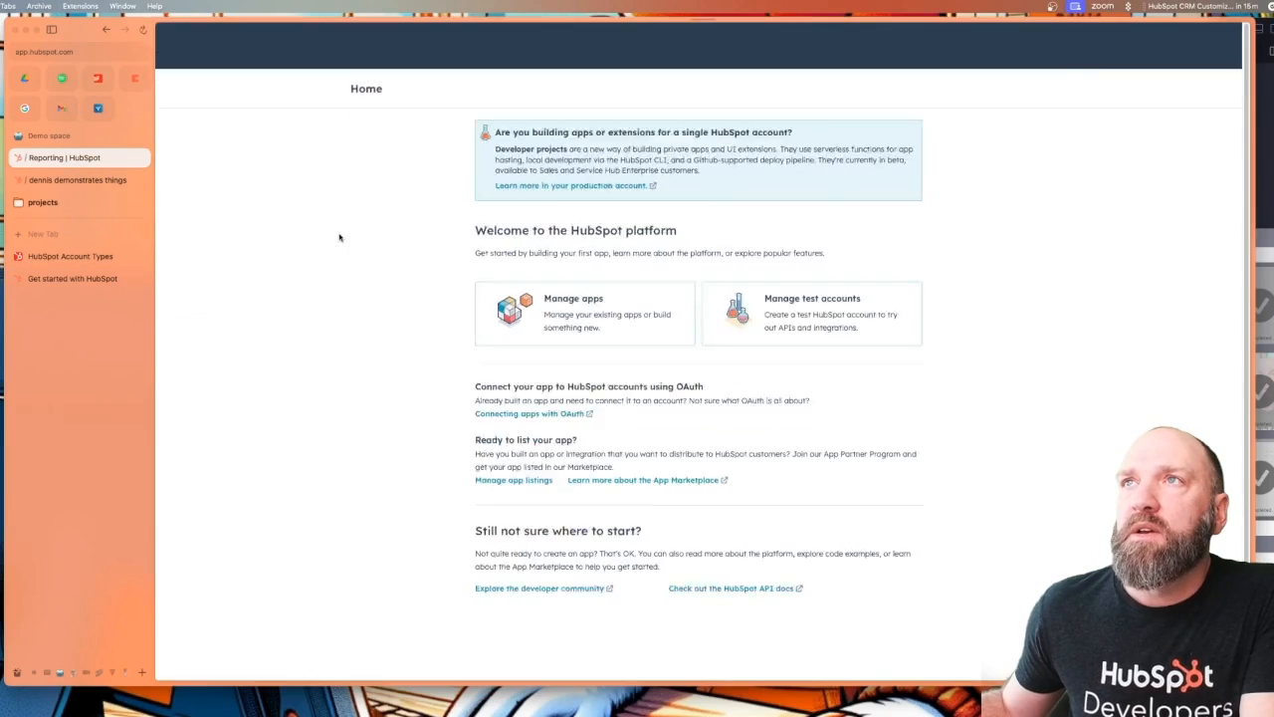
pyautogui.moveTo(164, 71); pyautogui.dragTo(263, 80)
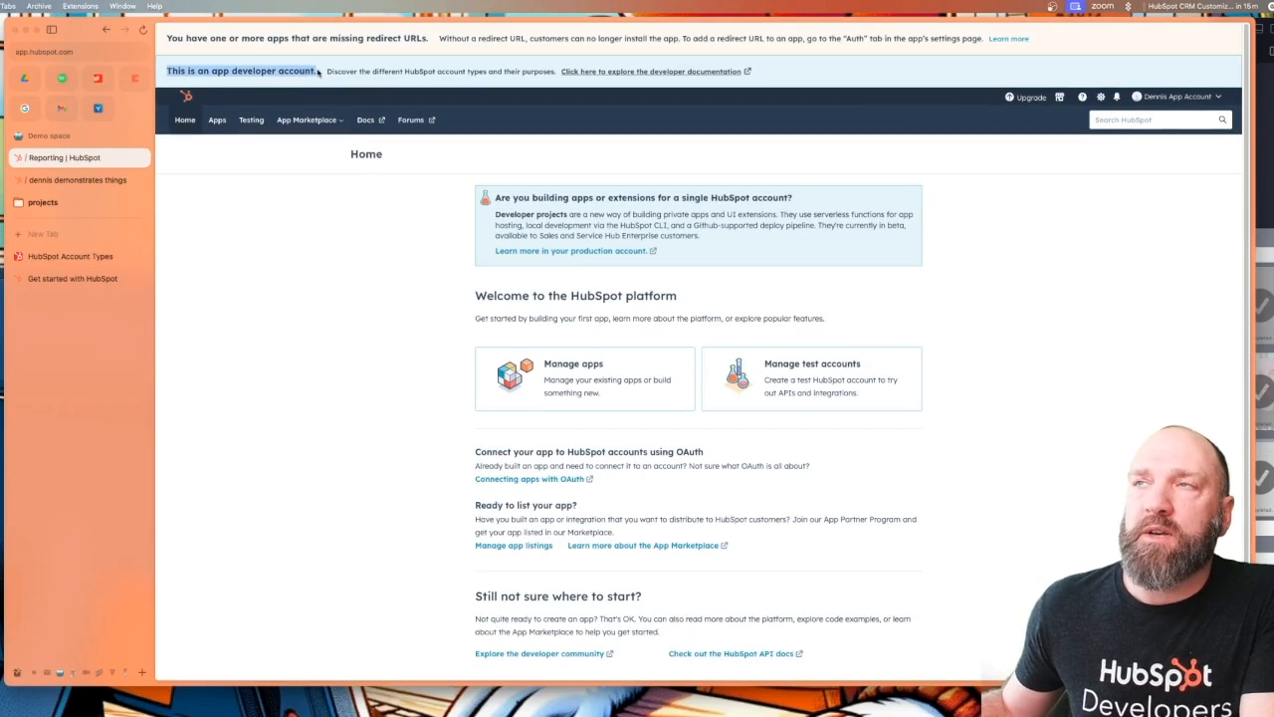
pyautogui.click(344, 243)
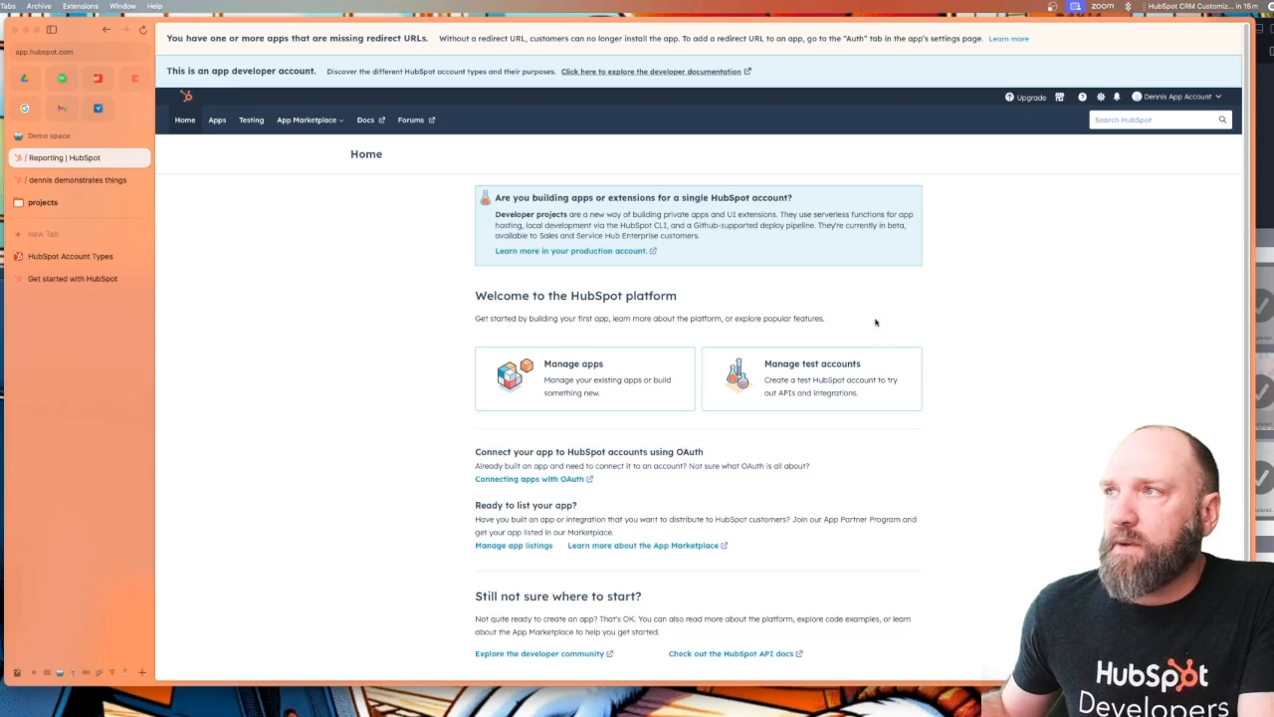
pyautogui.click(811, 392)
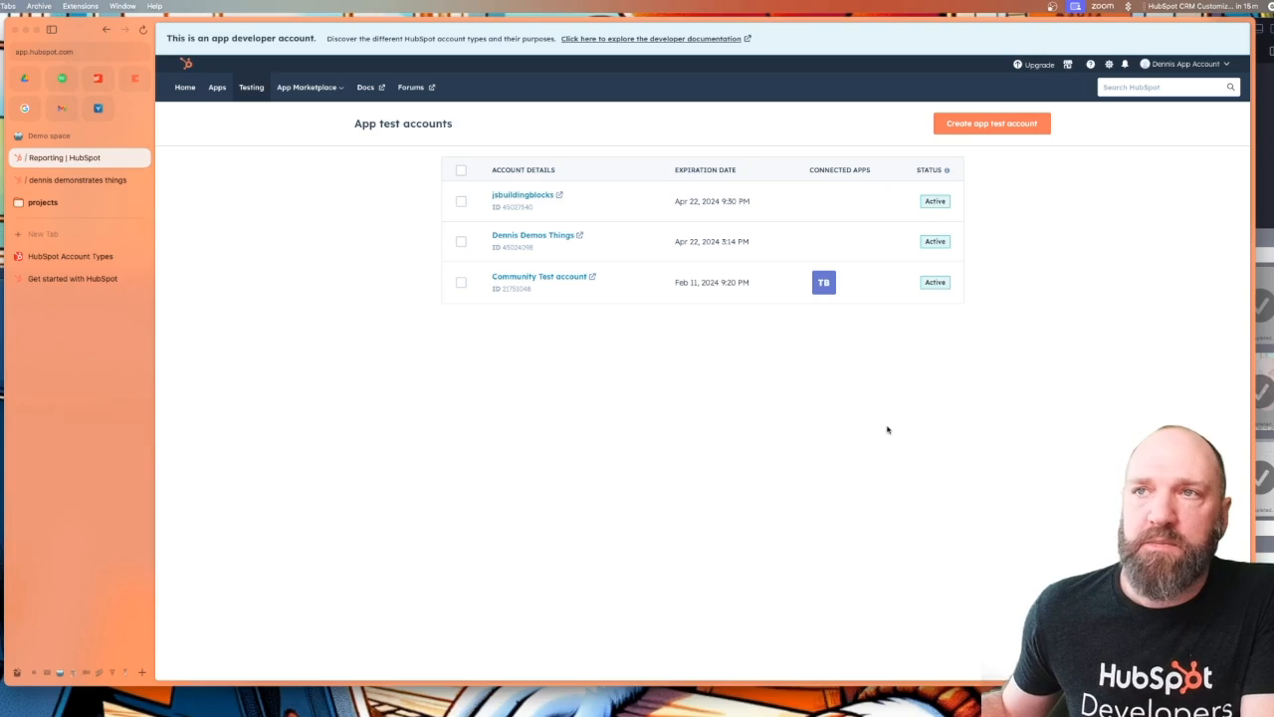
# Create an app test account named 'whatever' and open it
pyautogui.click(76, 279)
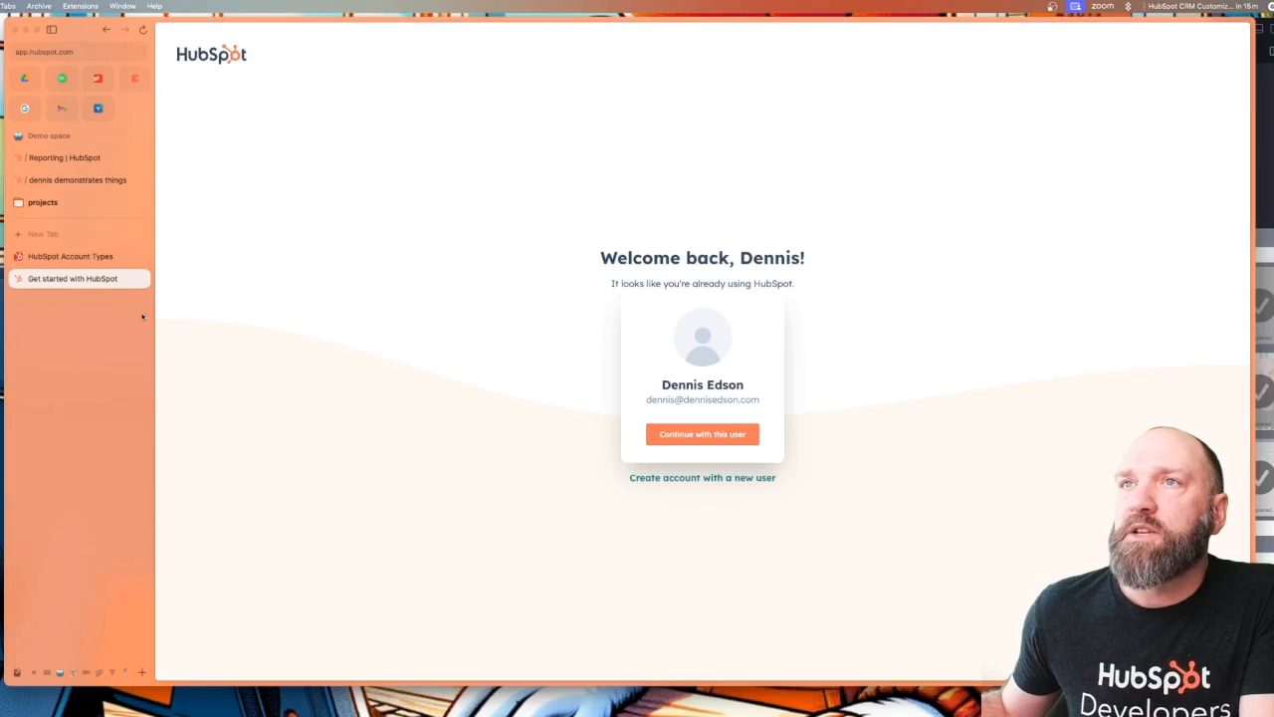
pyautogui.click(65, 257)
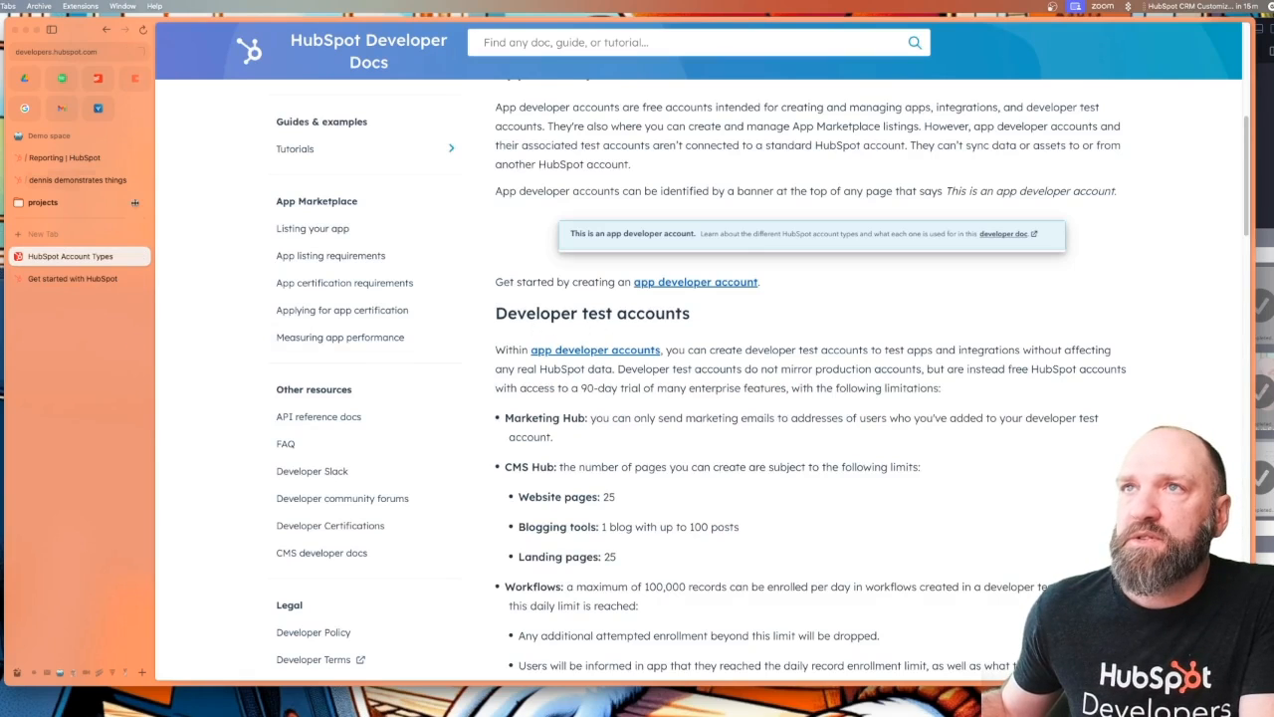
pyautogui.click(64, 158)
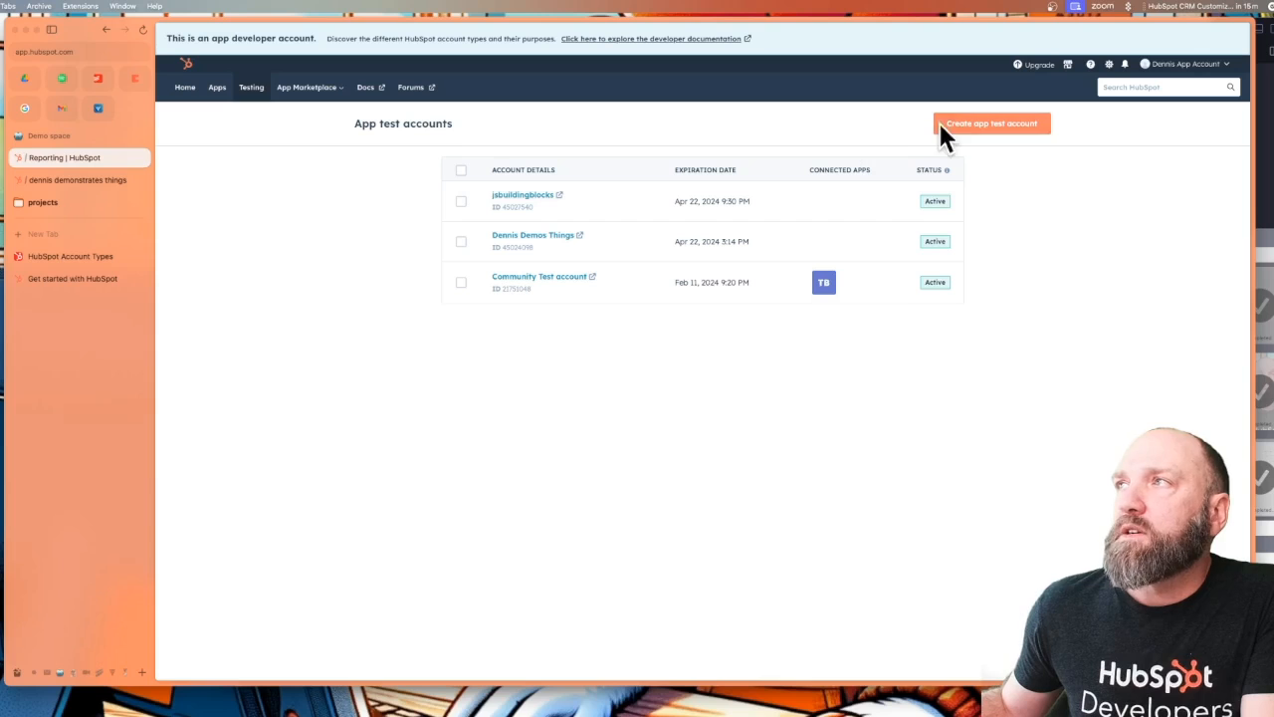
pyautogui.click(991, 127)
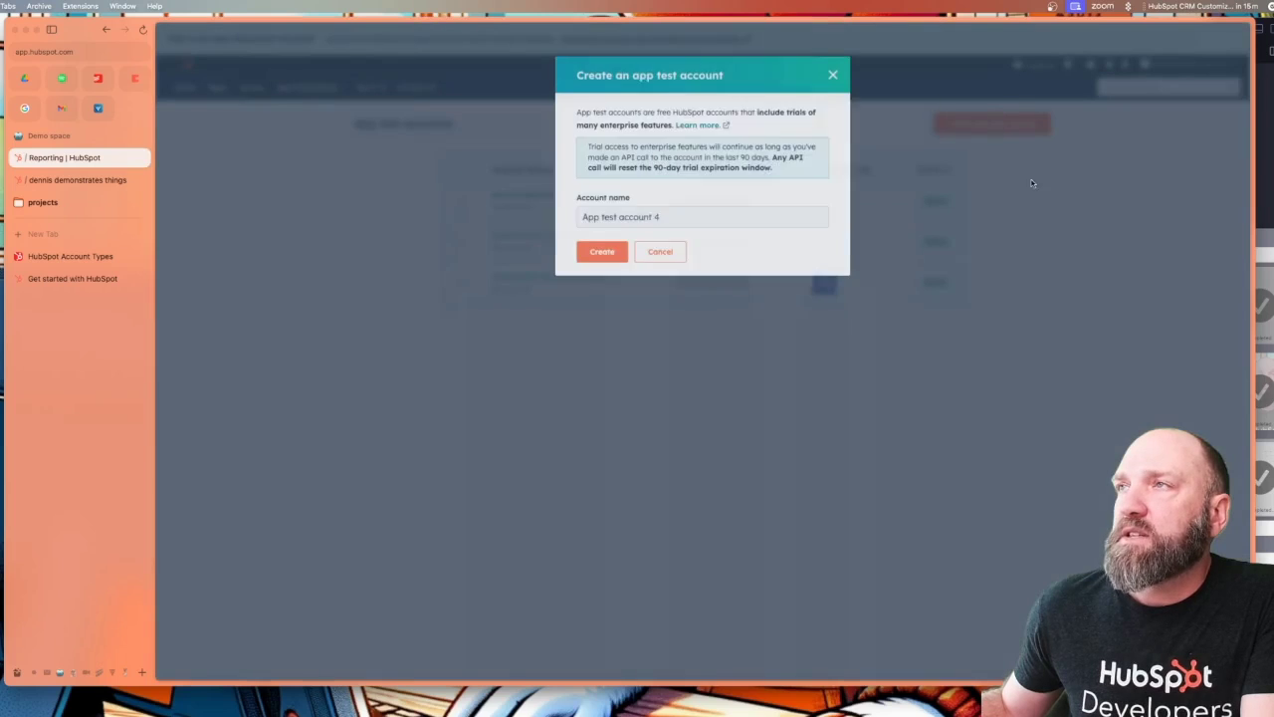
pyautogui.tripleClick(682, 217)
pyautogui.write('whatever')
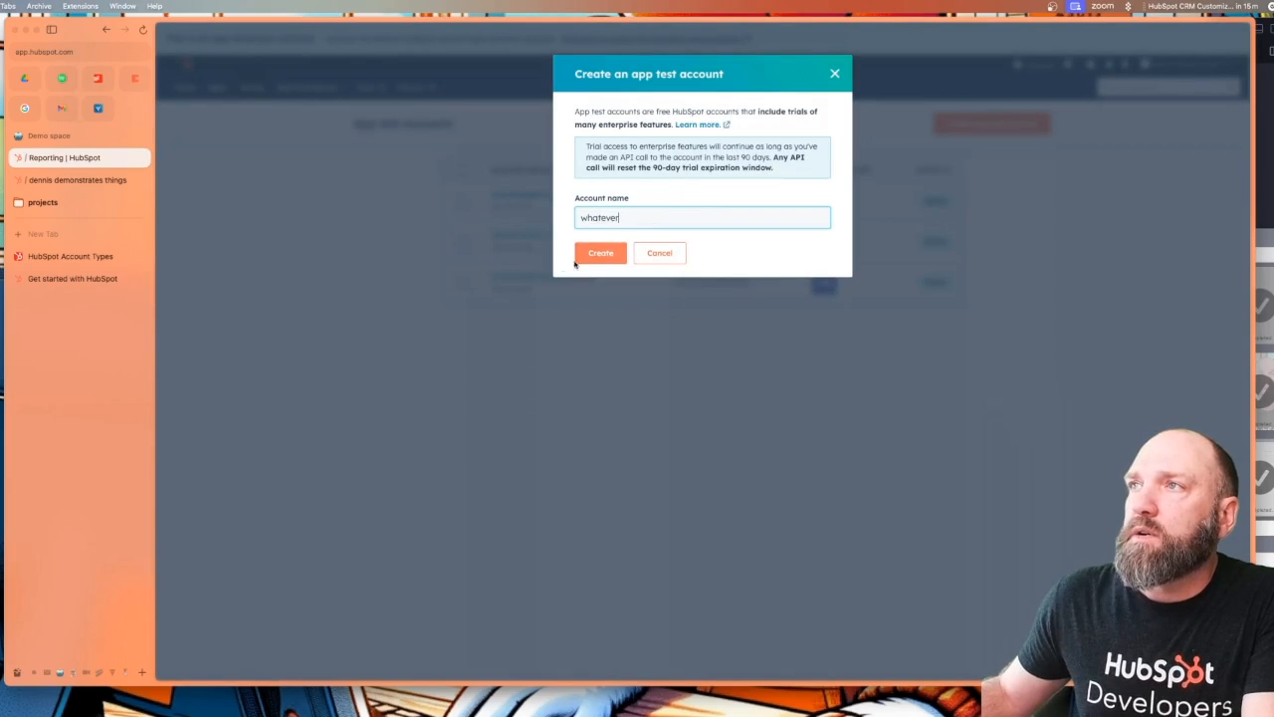
pyautogui.click(600, 253)
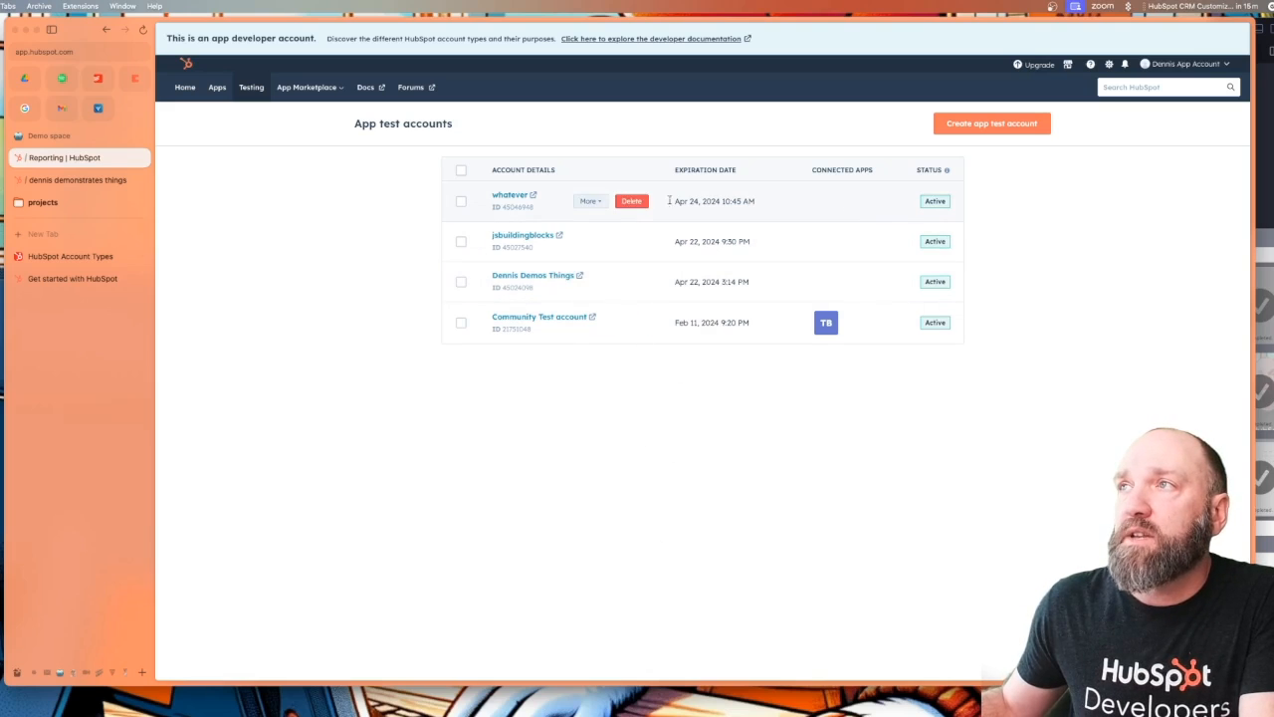
pyautogui.click(511, 195)
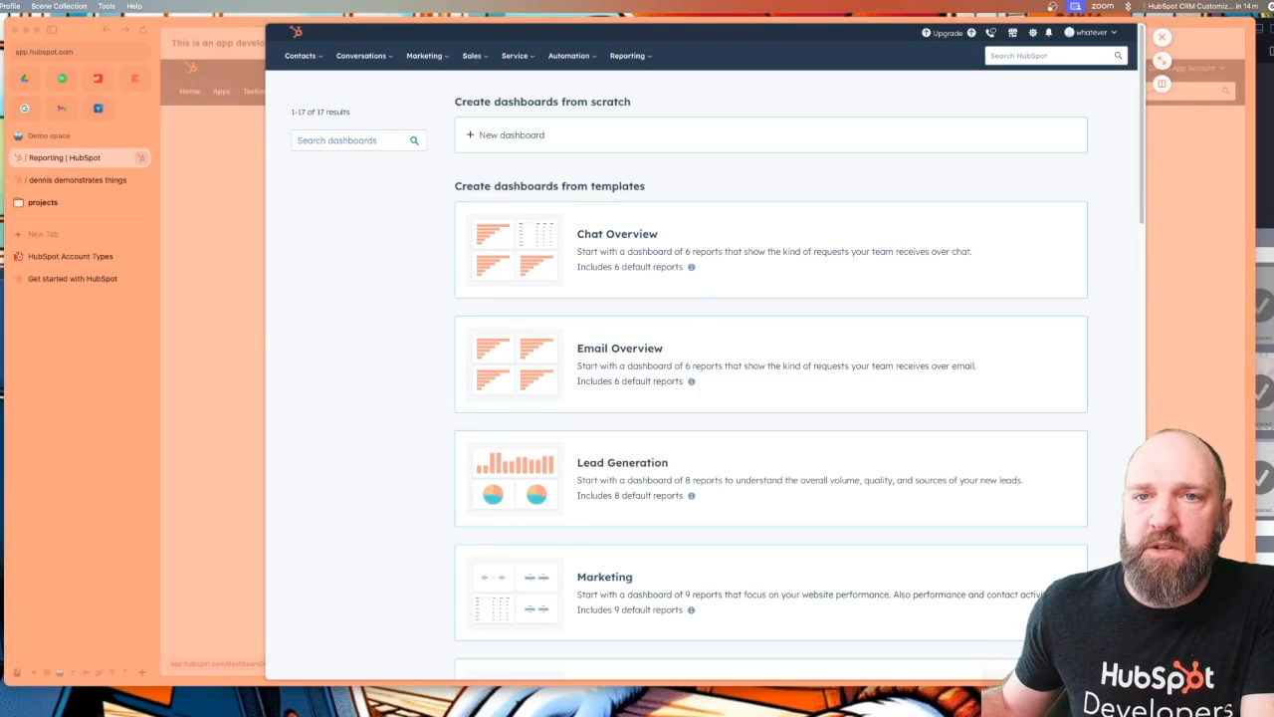
# Switch to the Visual Studio Code website in the browser
pyautogui.hotkey('ctrl', 't')
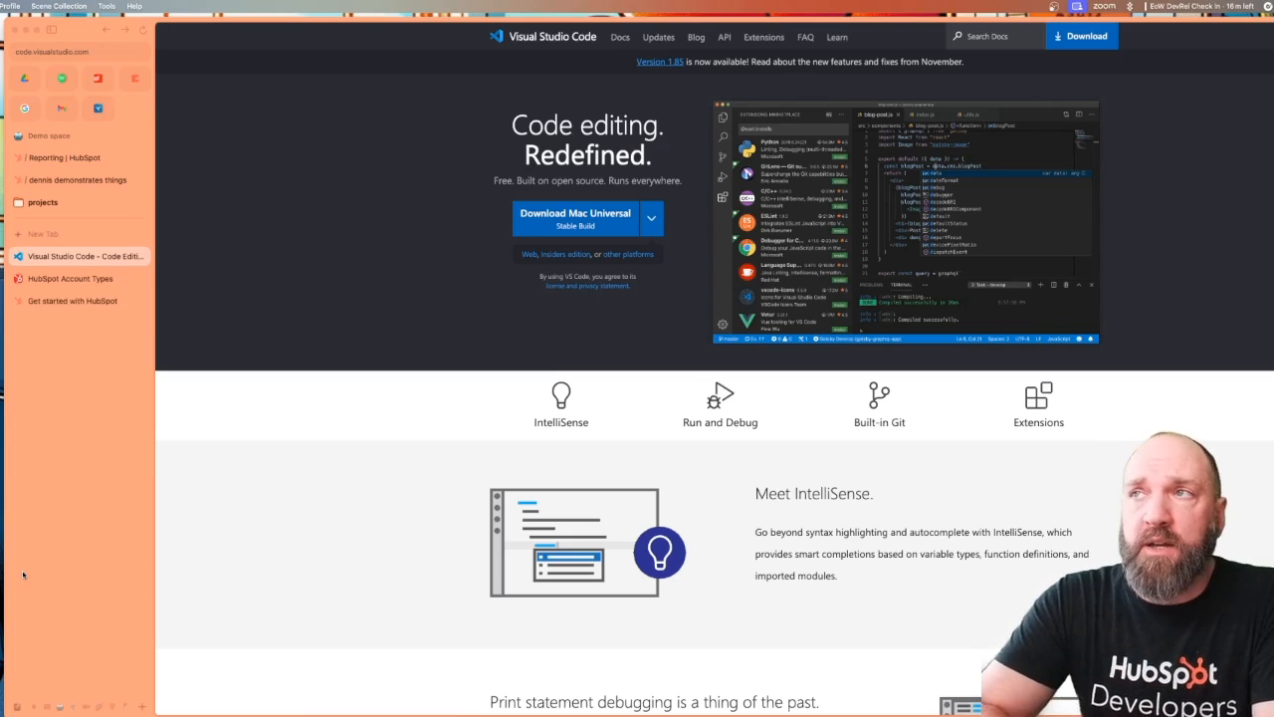
# Download VS Code for Mac and show its Explorer and Source Control panels
pyautogui.click(586, 227)
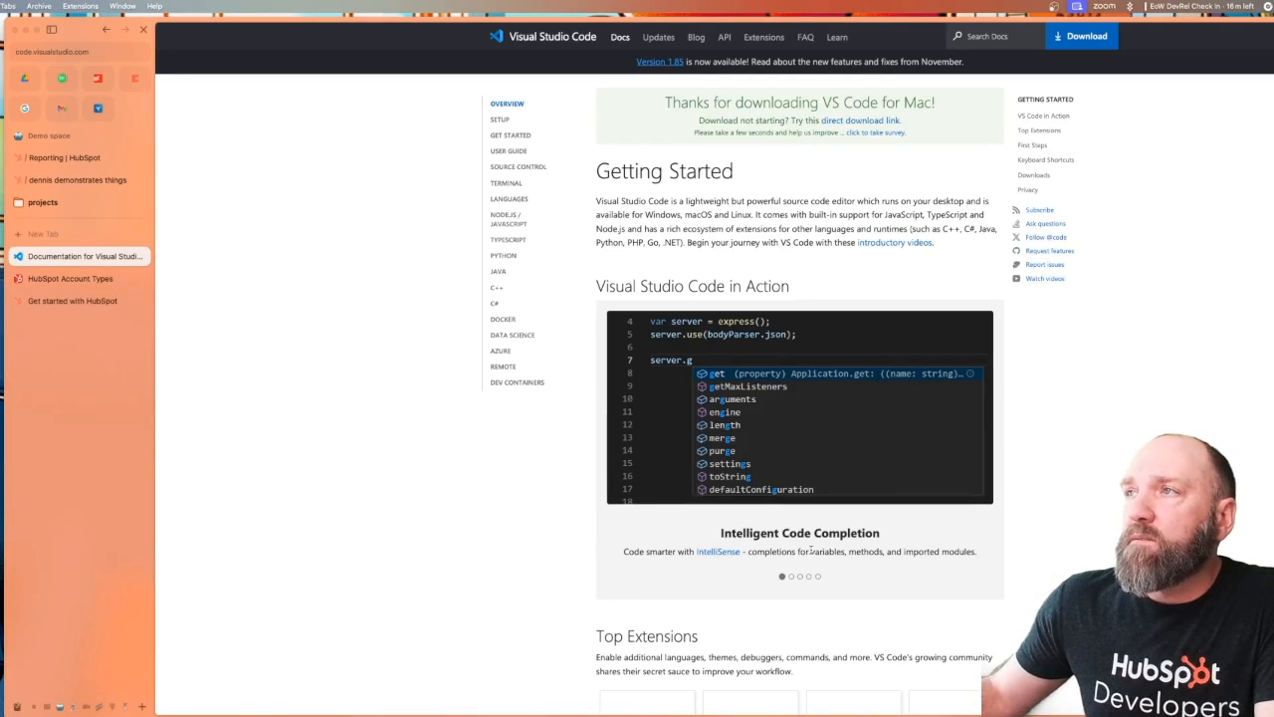
pyautogui.scroll(-5, 861, 478)
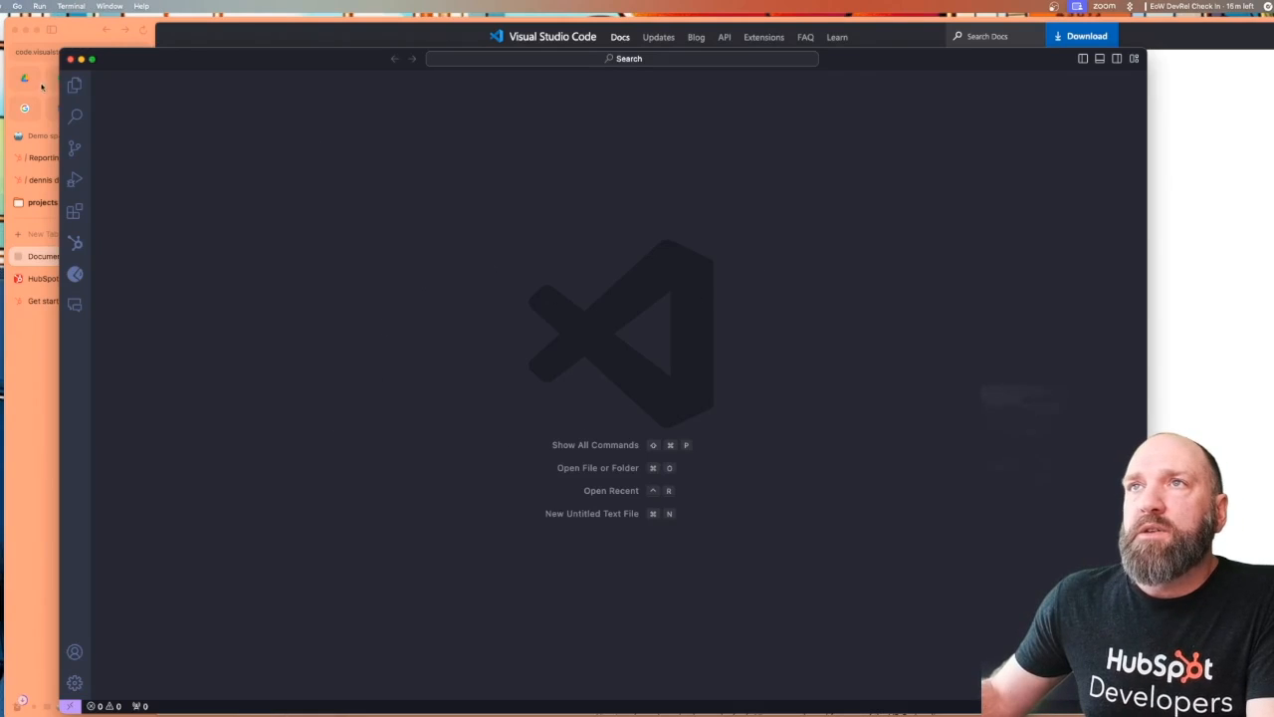
pyautogui.click(74, 84)
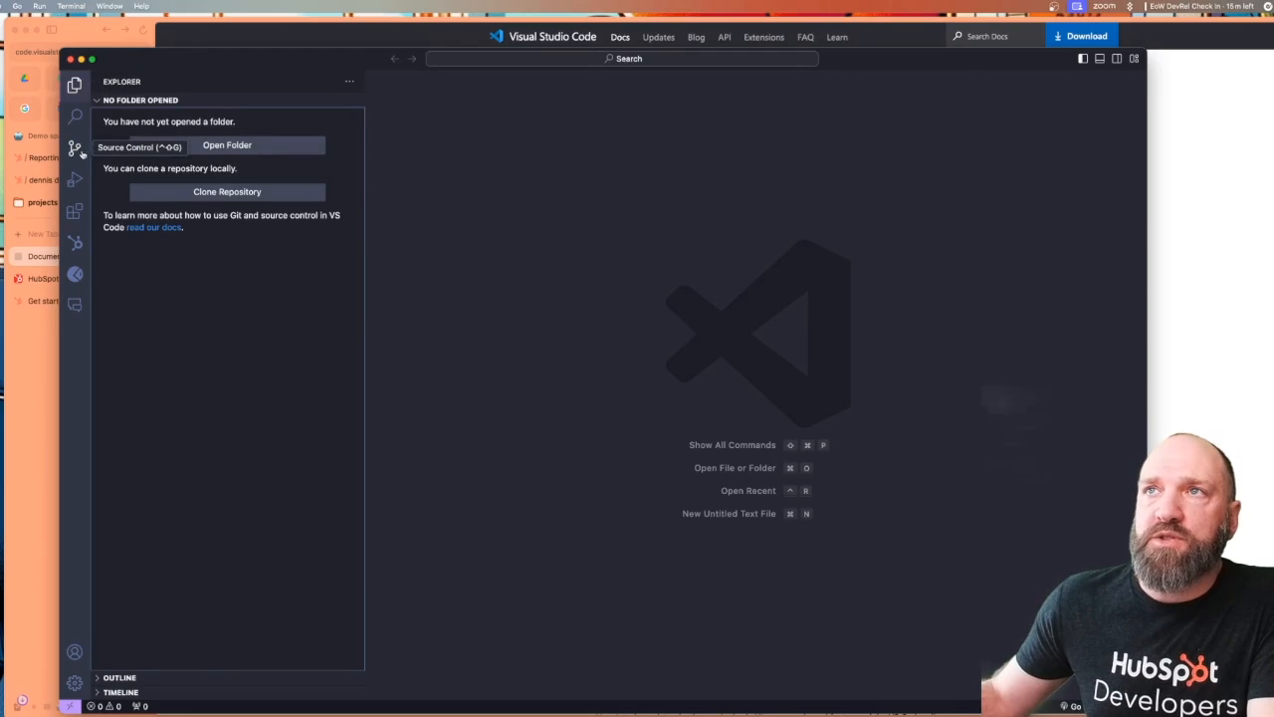
pyautogui.click(74, 150)
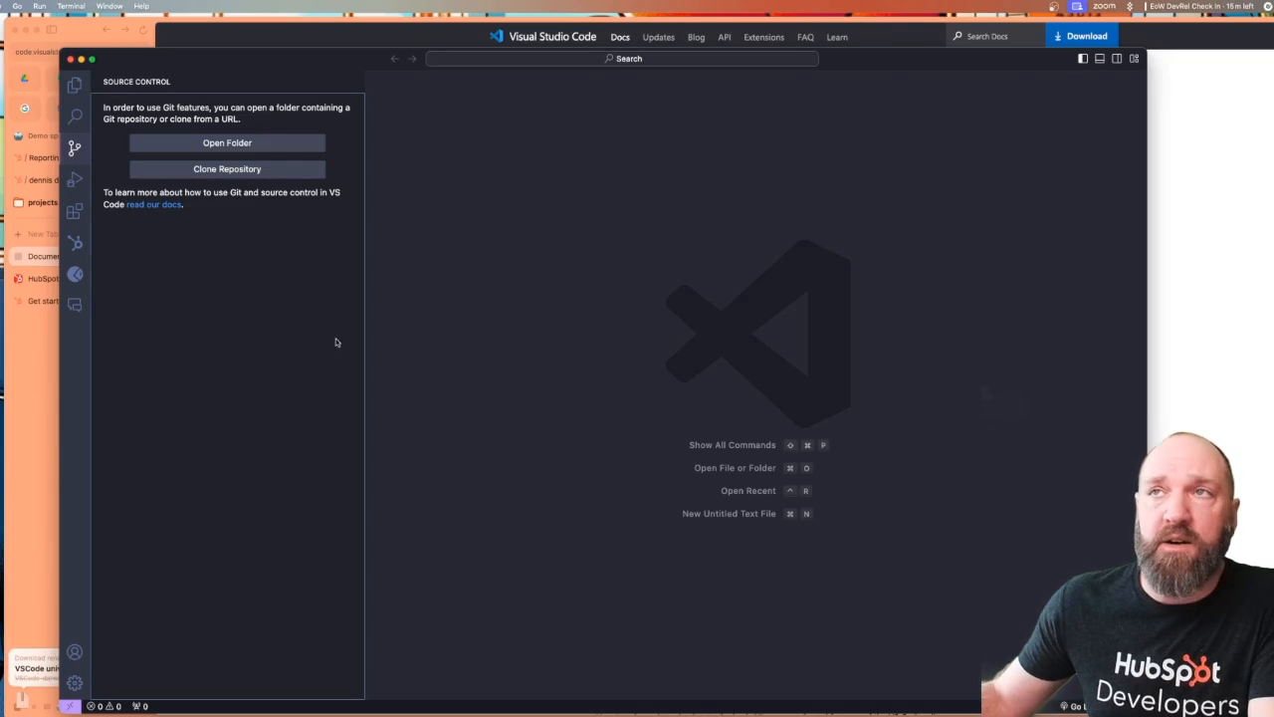
# View the HubSpot extension's details in the marketplace, then search for 'prettier'
pyautogui.click(74, 211)
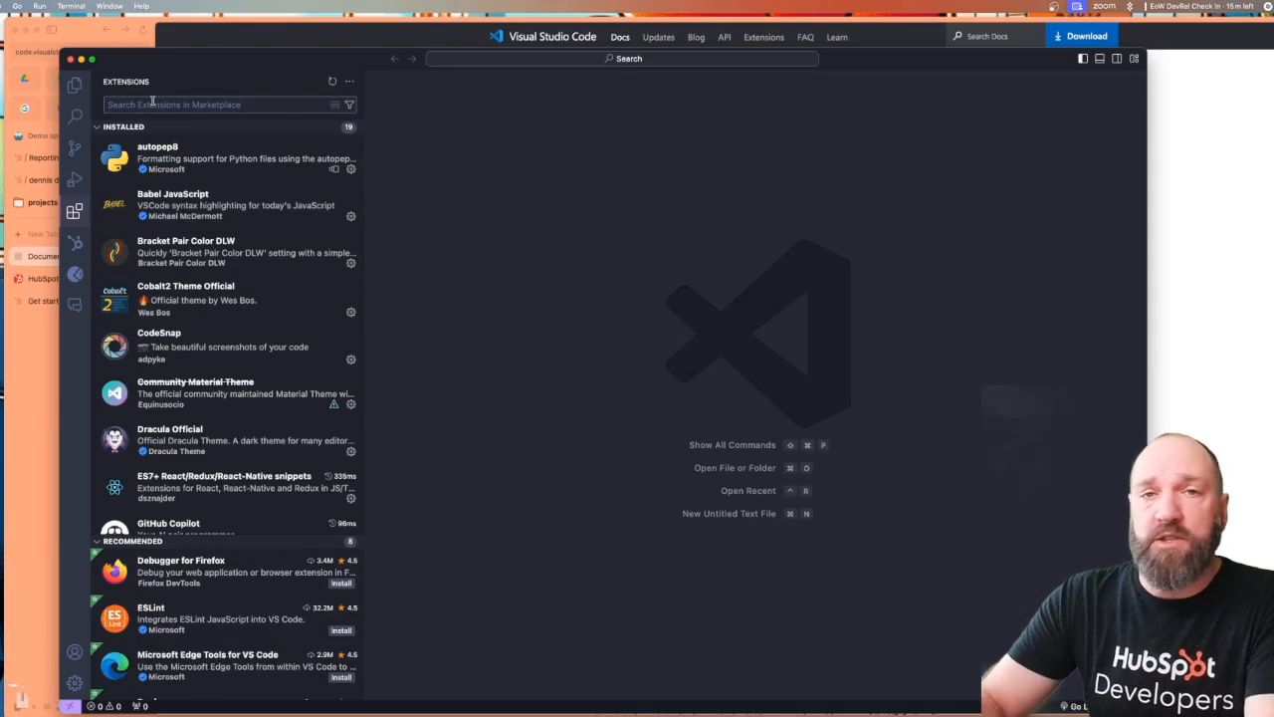
pyautogui.click(152, 103)
pyautogui.write('hubspot')
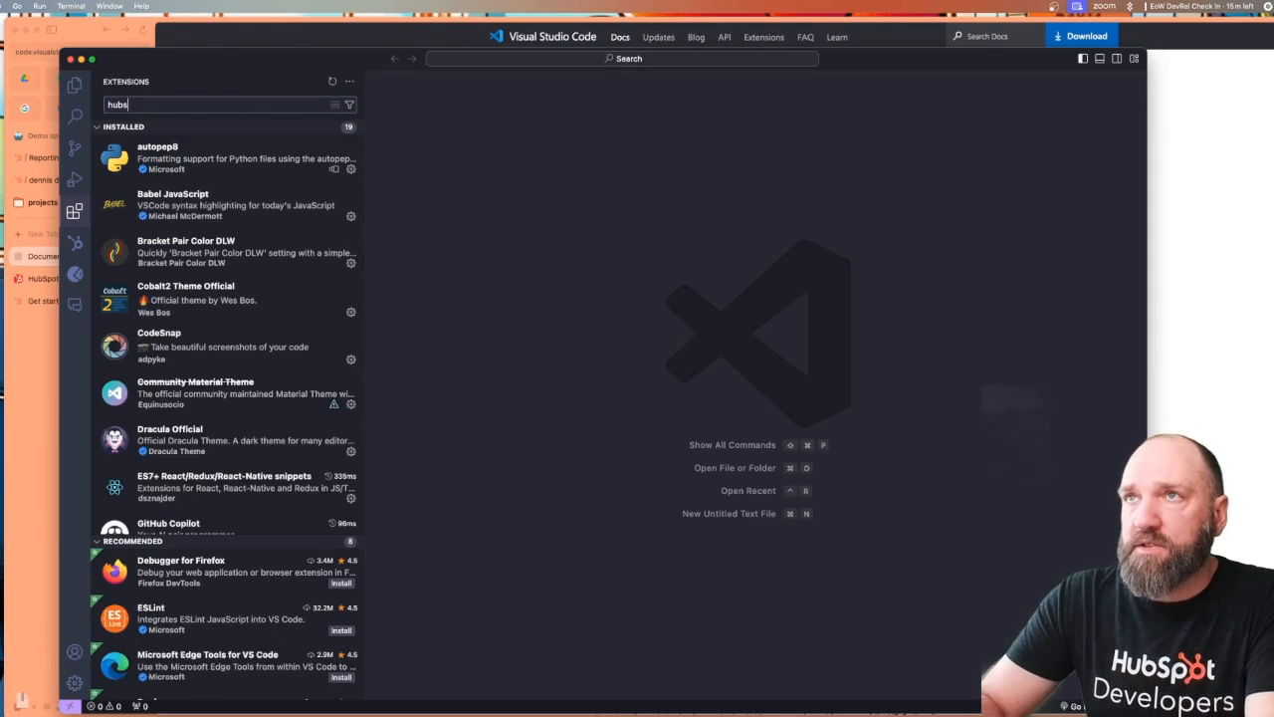
pyautogui.click(216, 143)
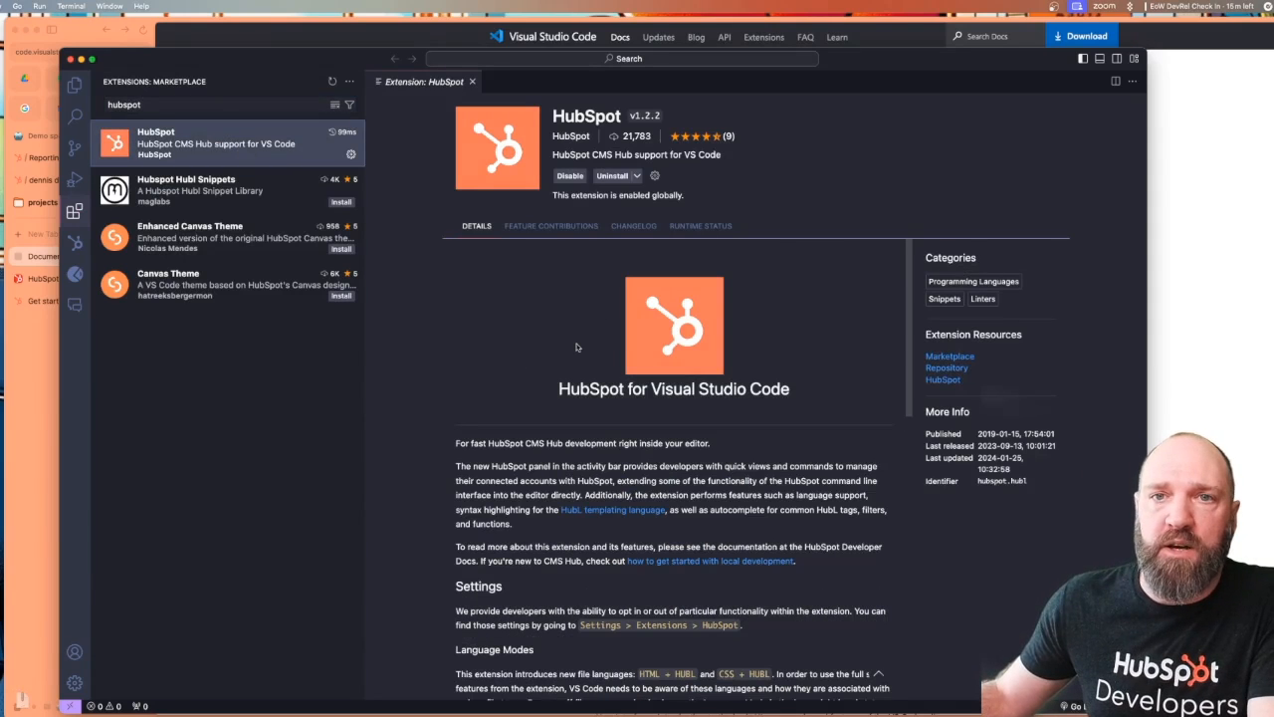
pyautogui.scroll(-1, 598, 575)
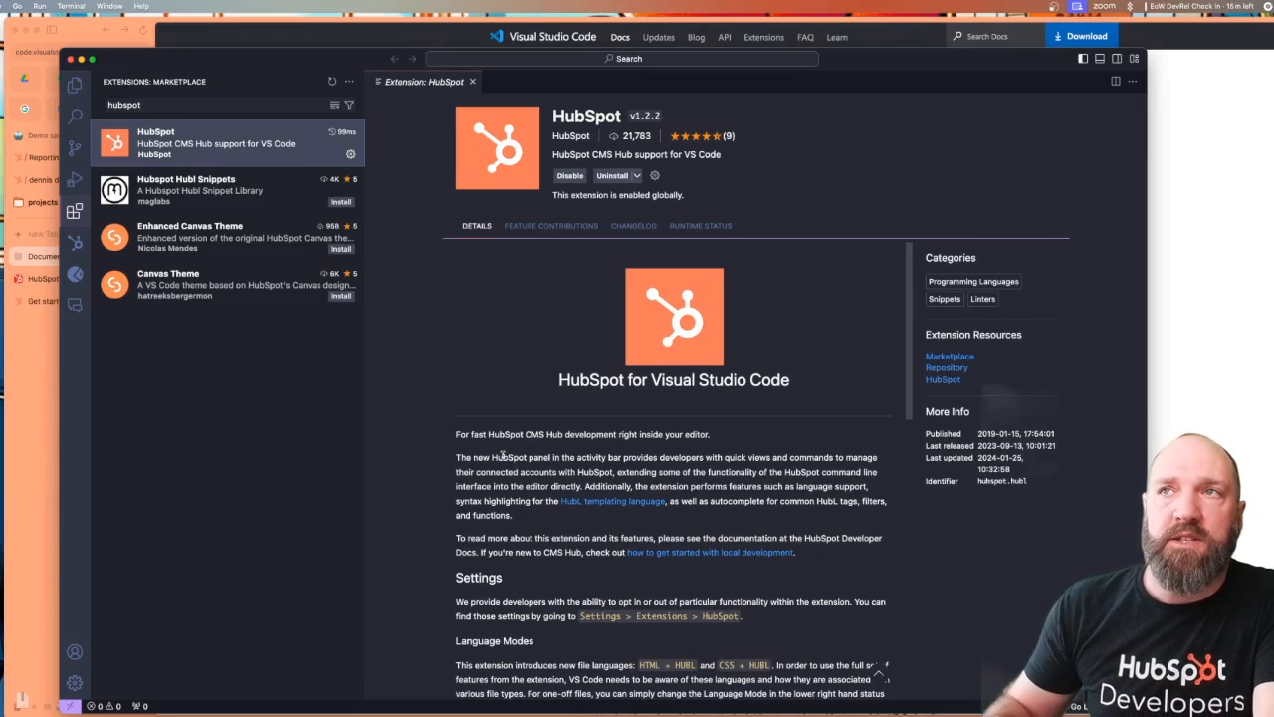
pyautogui.click(229, 106)
pyautogui.hotkey('ctrl', 'a')
pyautogui.write('prett')
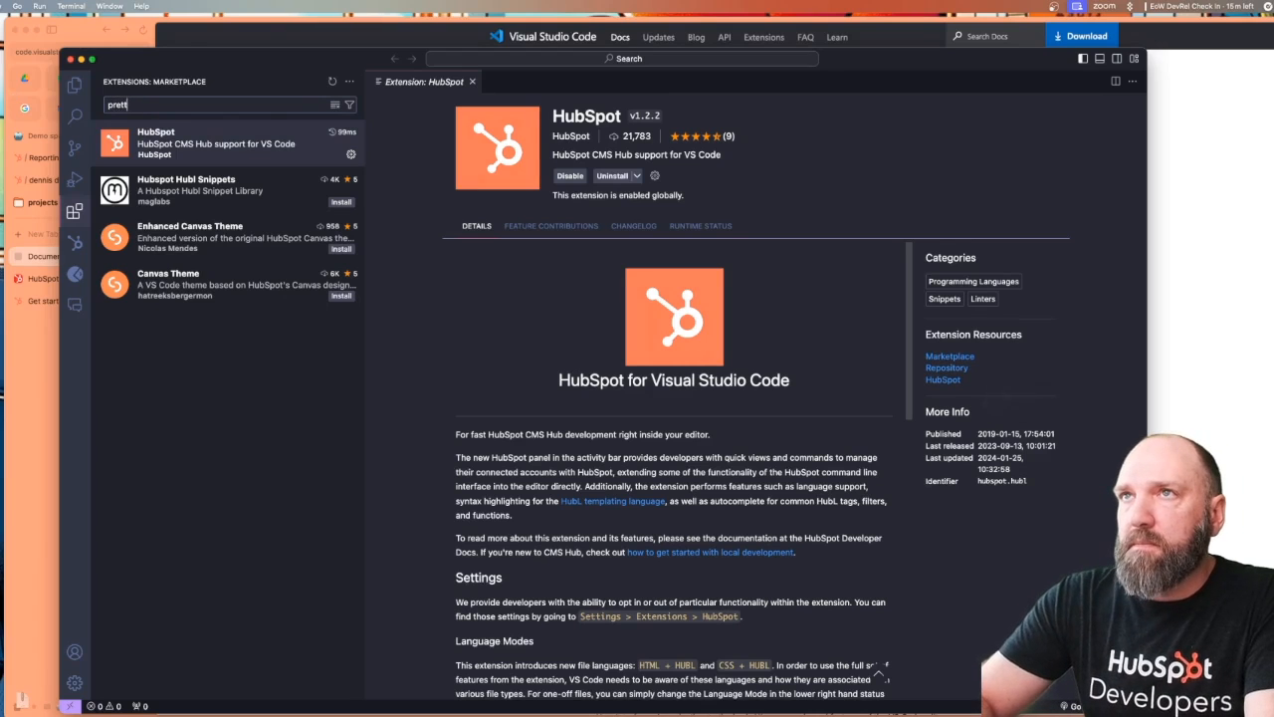
pyautogui.write('ier')
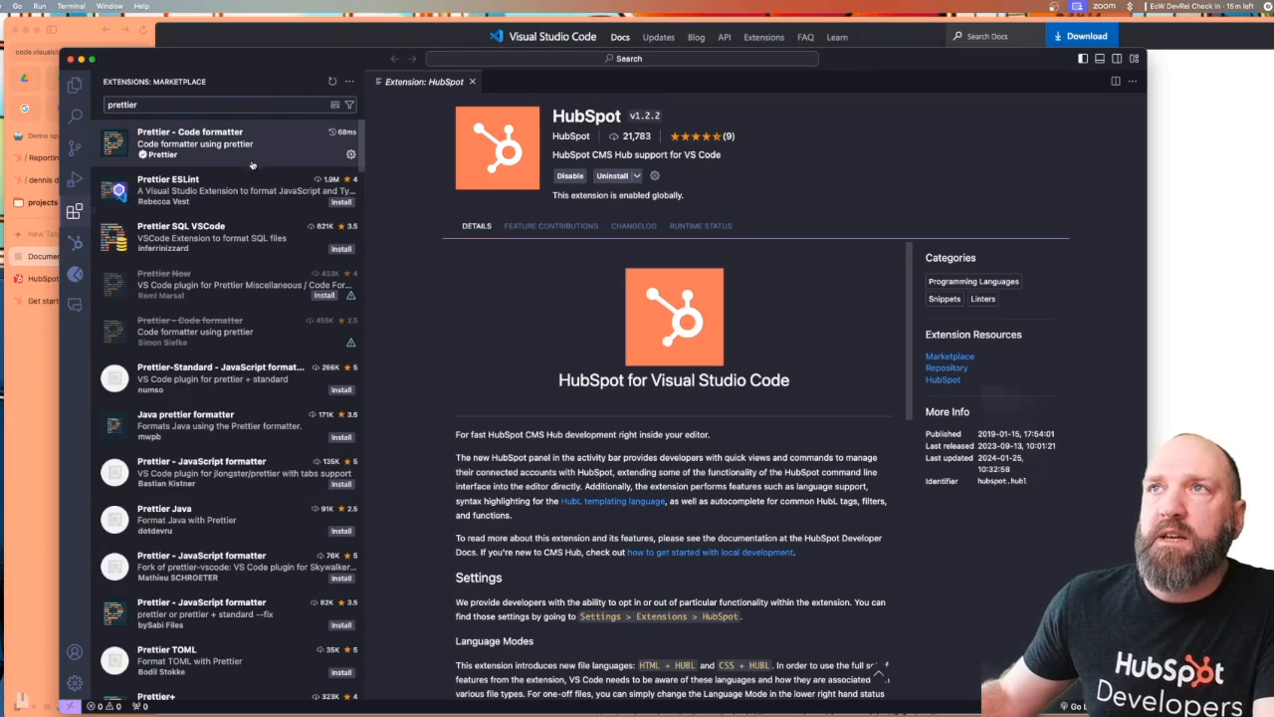
pyautogui.scroll(-1, 625, 577)
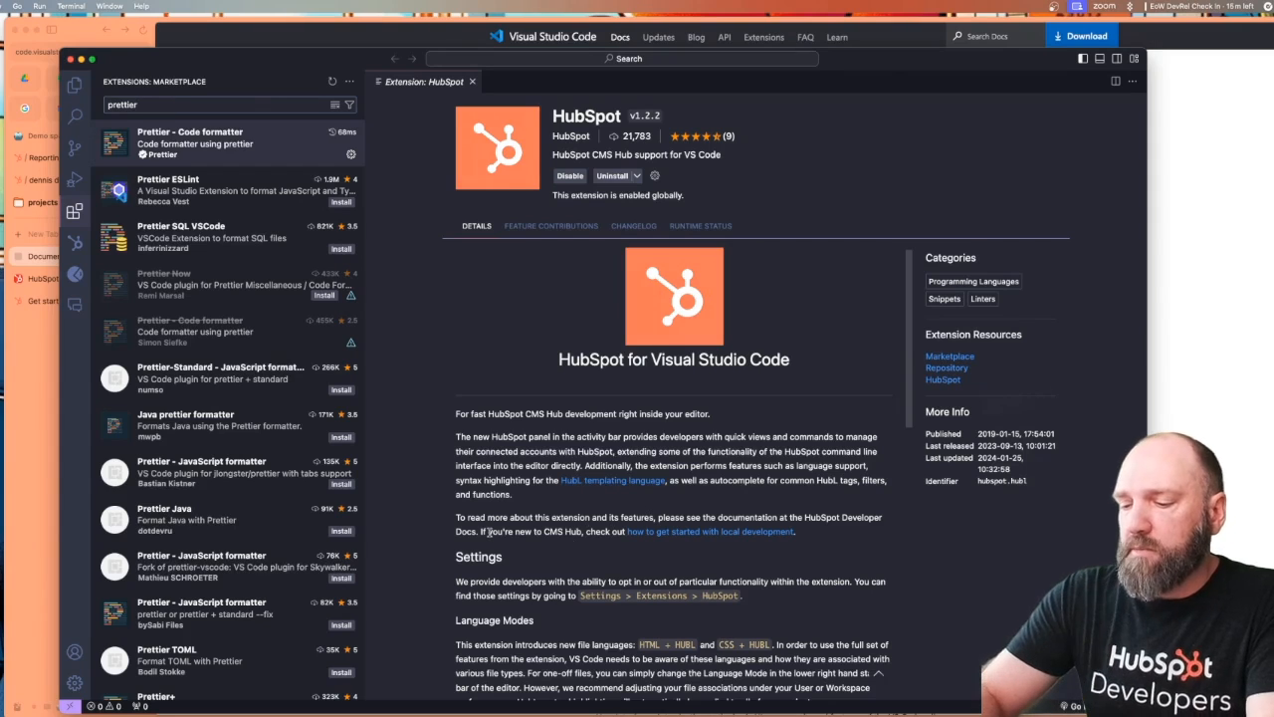
# Generate sample person JSON with Copilot in a new untitled file and accept it
pyautogui.hotkey('ctrl', 'n')
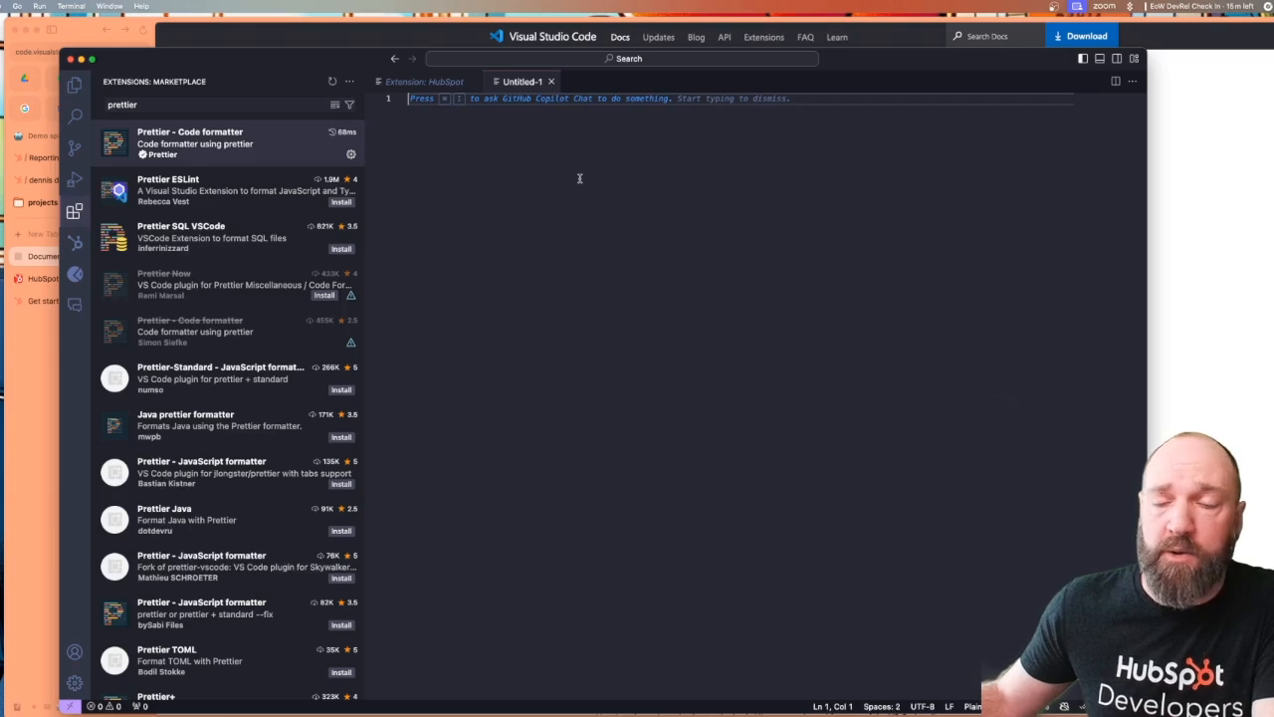
pyautogui.hotkey('ctrl', 'i')
pyautogui.write('cre')
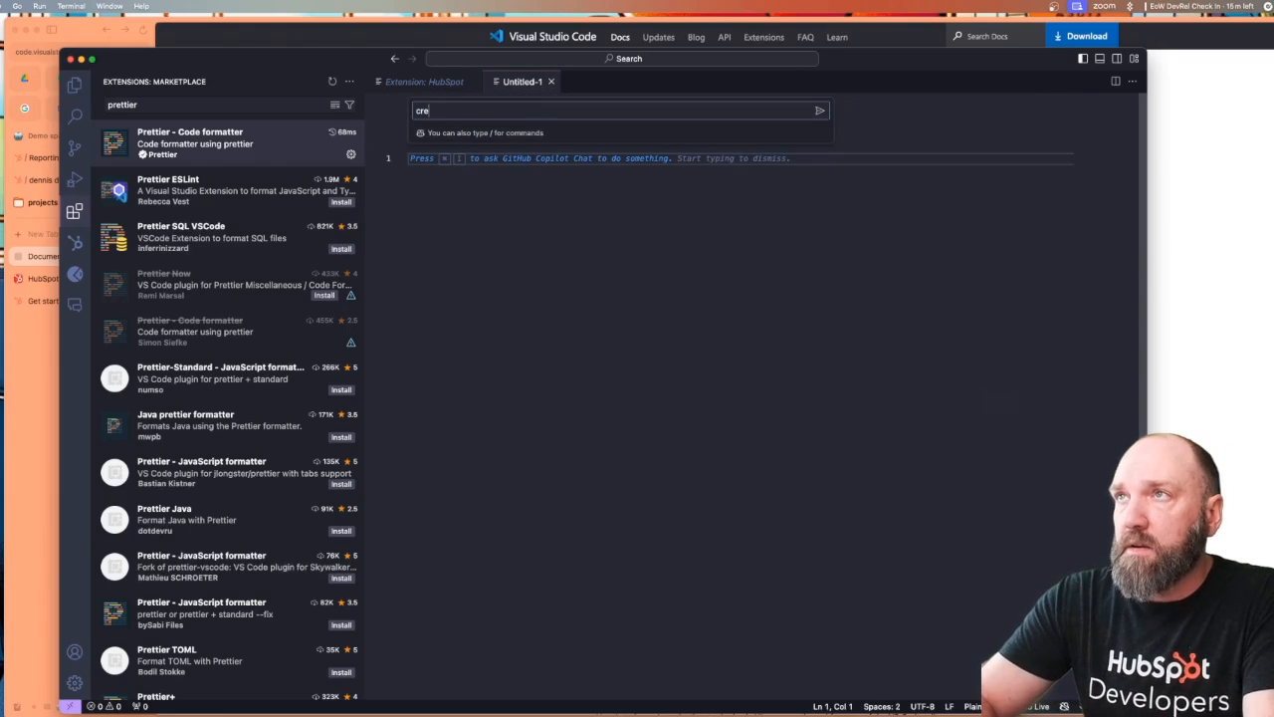
pyautogui.write('ate a smapl')
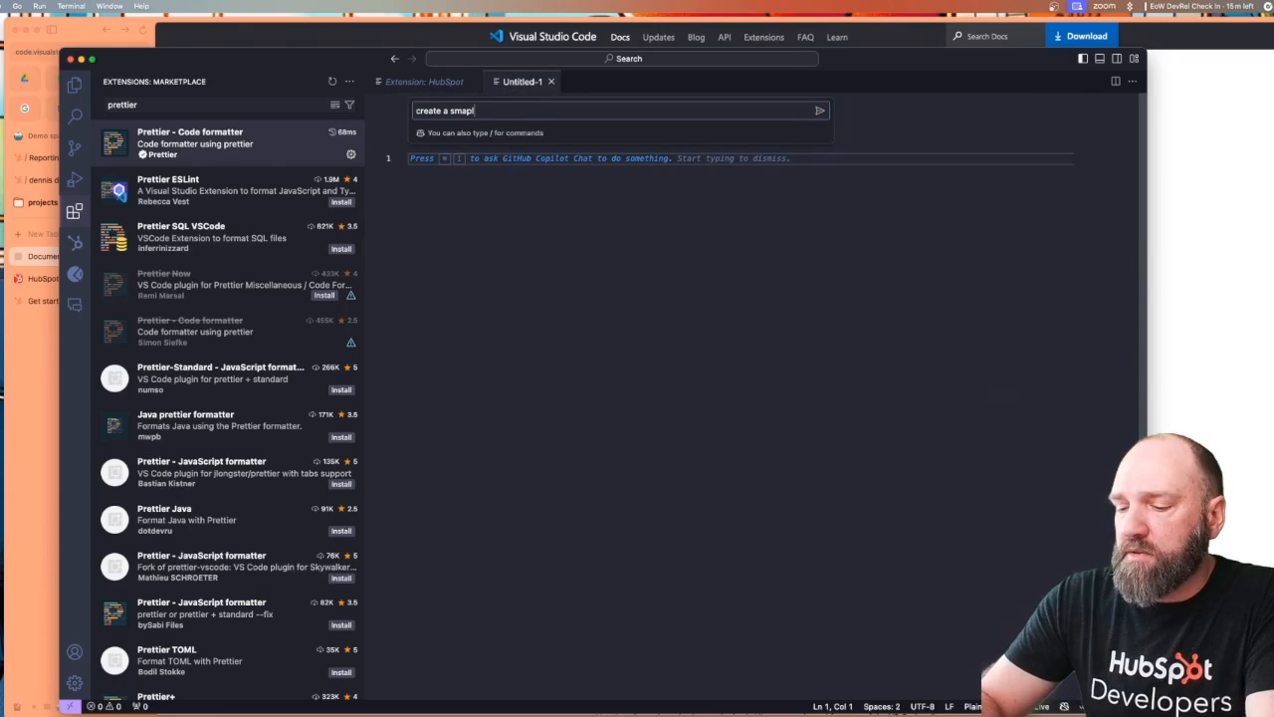
pyautogui.write('e')
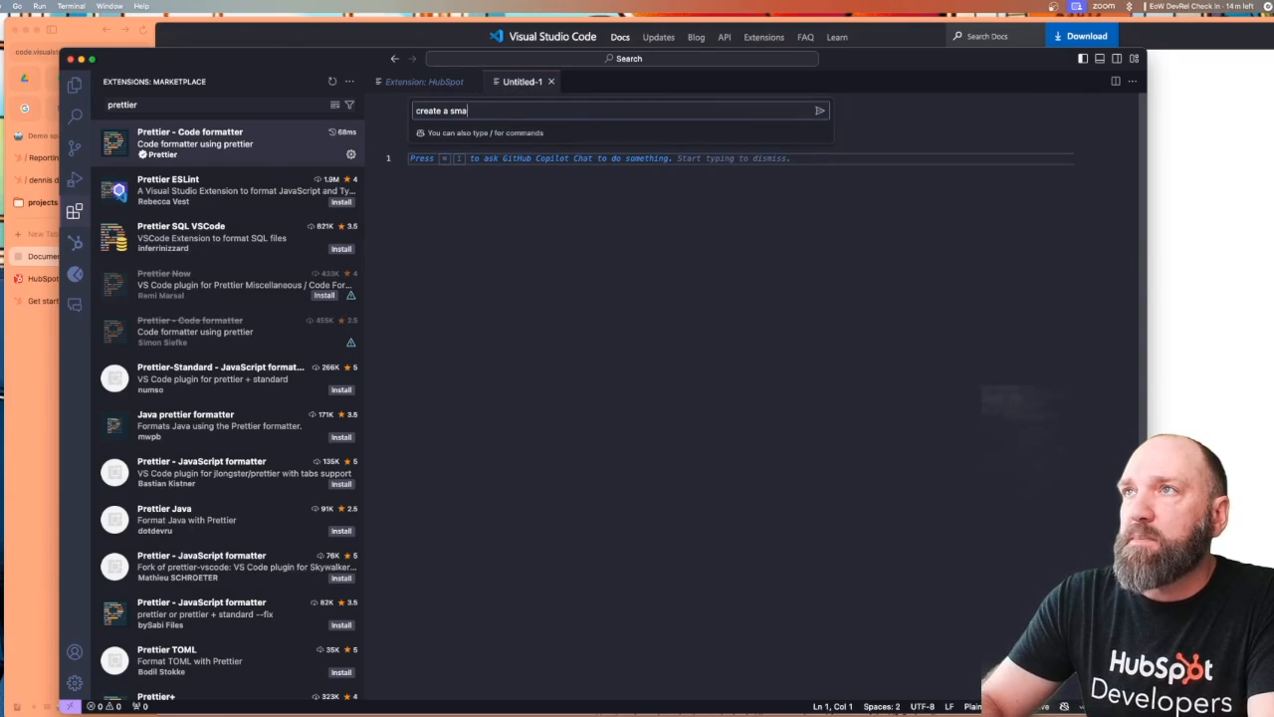
pyautogui.press('BackSpace')
pyautogui.press('BackSpace')
pyautogui.write('ampls json')
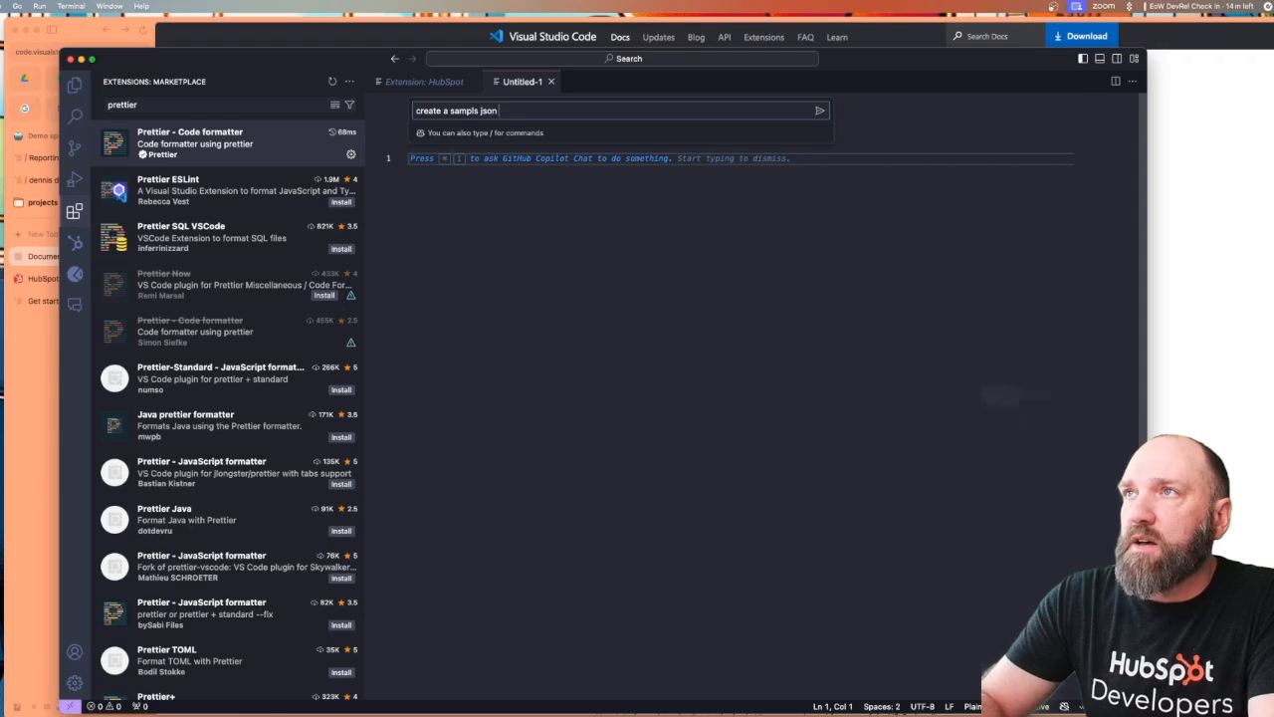
pyautogui.write('file')
pyautogui.press('Return')
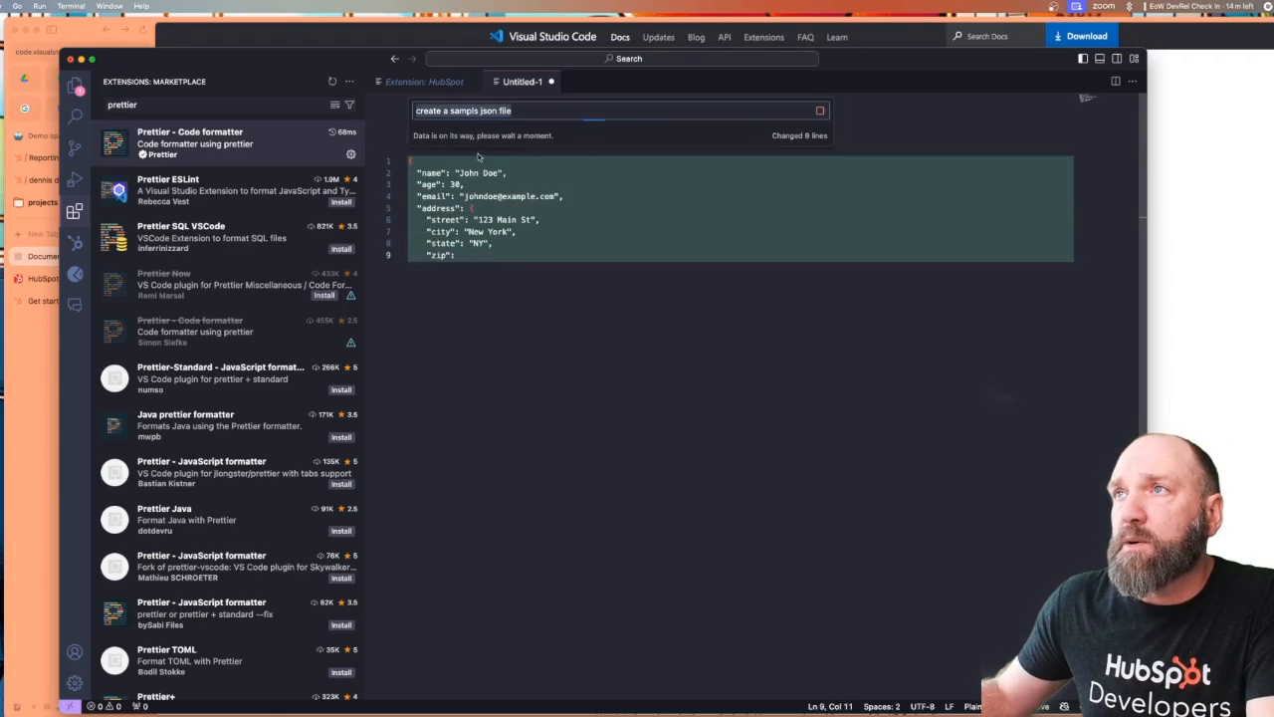
pyautogui.click(429, 134)
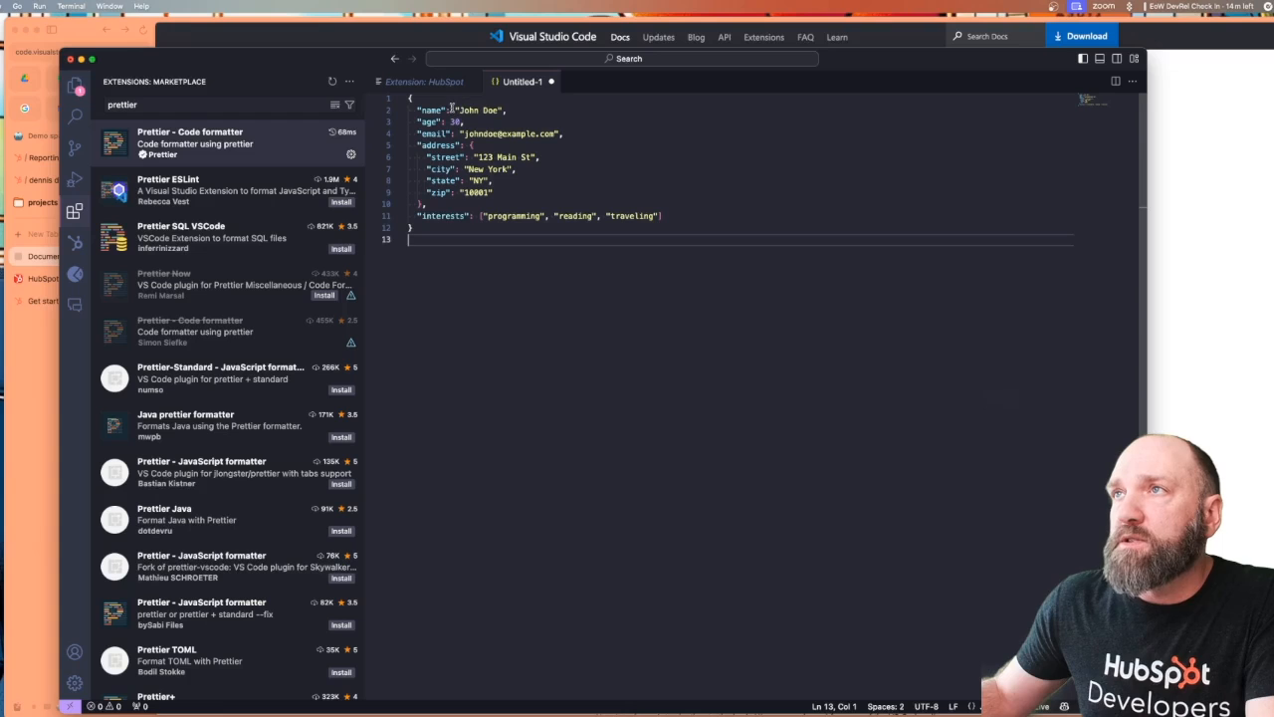
# Scatter blank lines through the JSON around the name, age, email, address and zip values
pyautogui.click(454, 110)
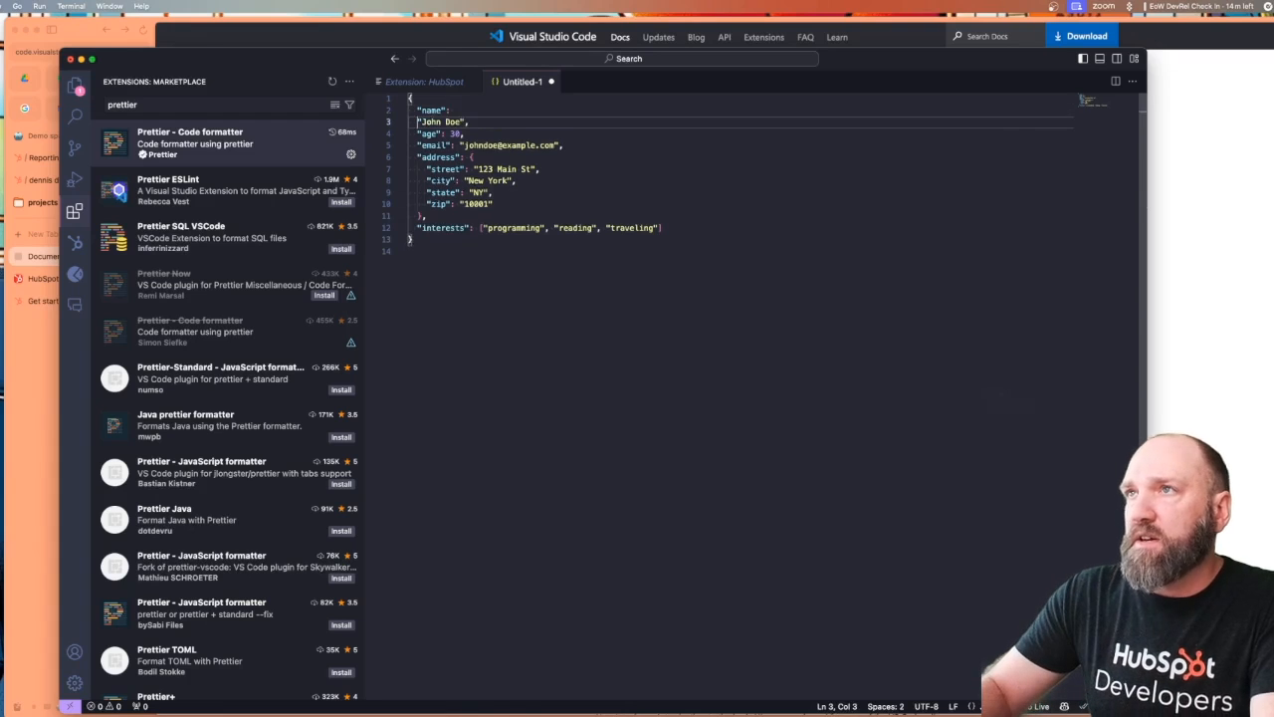
pyautogui.press('Return')
pyautogui.press('Return')
pyautogui.press('Return')
pyautogui.press('Right')
pyautogui.press('Right')
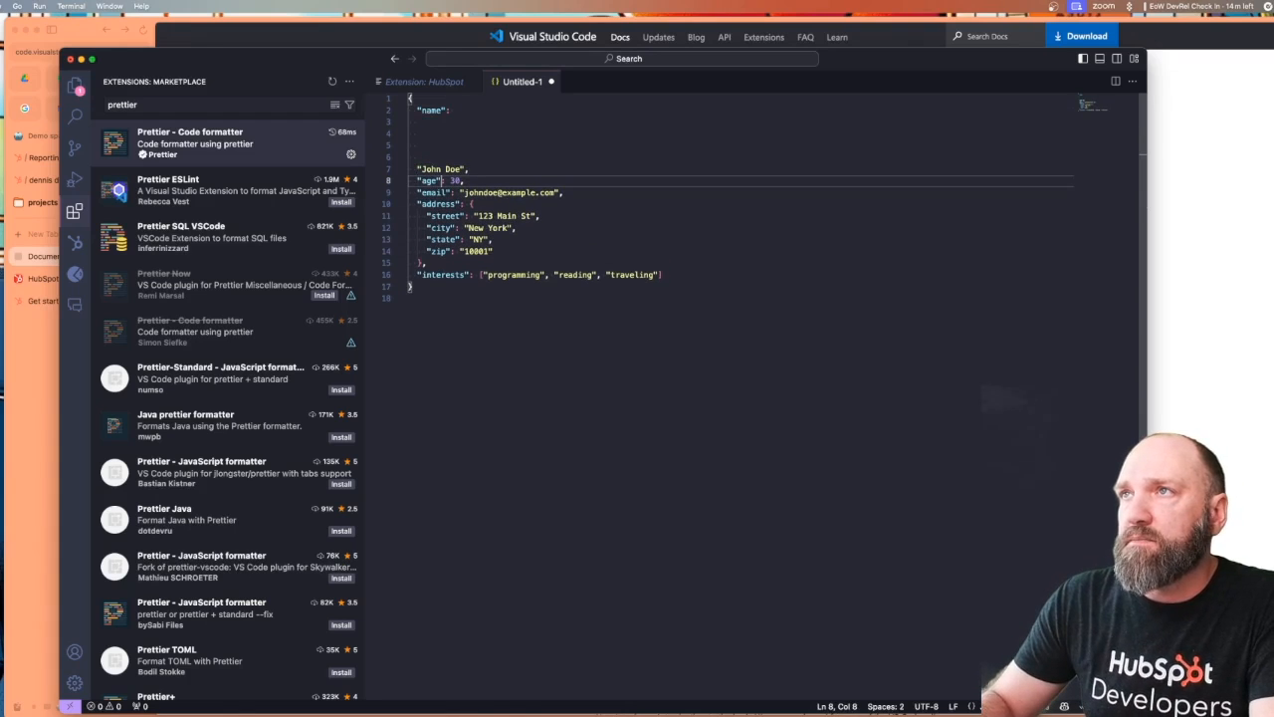
pyautogui.press('Right')
pyautogui.press('Right')
pyautogui.press('Right')
pyautogui.press('Return')
pyautogui.press('Down')
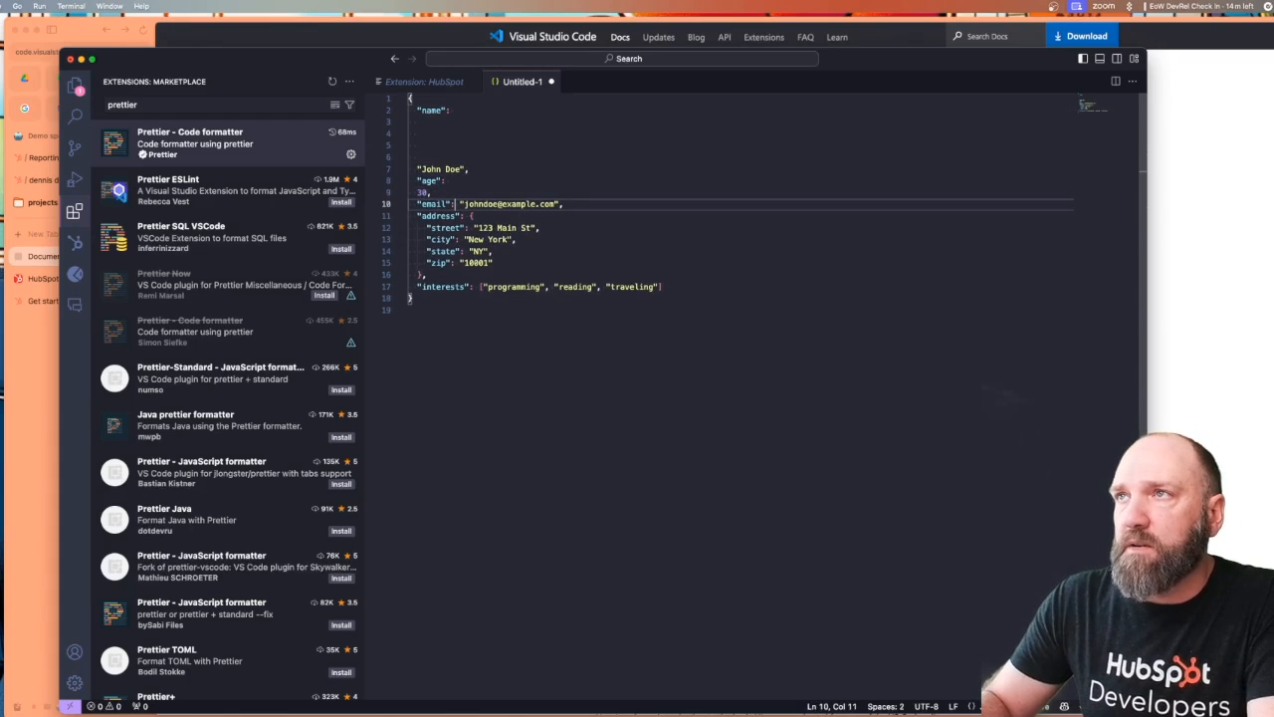
pyautogui.press('Return')
pyautogui.press('Return')
pyautogui.press('Return')
pyautogui.press('Down')
pyautogui.press('End')
pyautogui.press('Return')
pyautogui.press('Return')
pyautogui.press('Return')
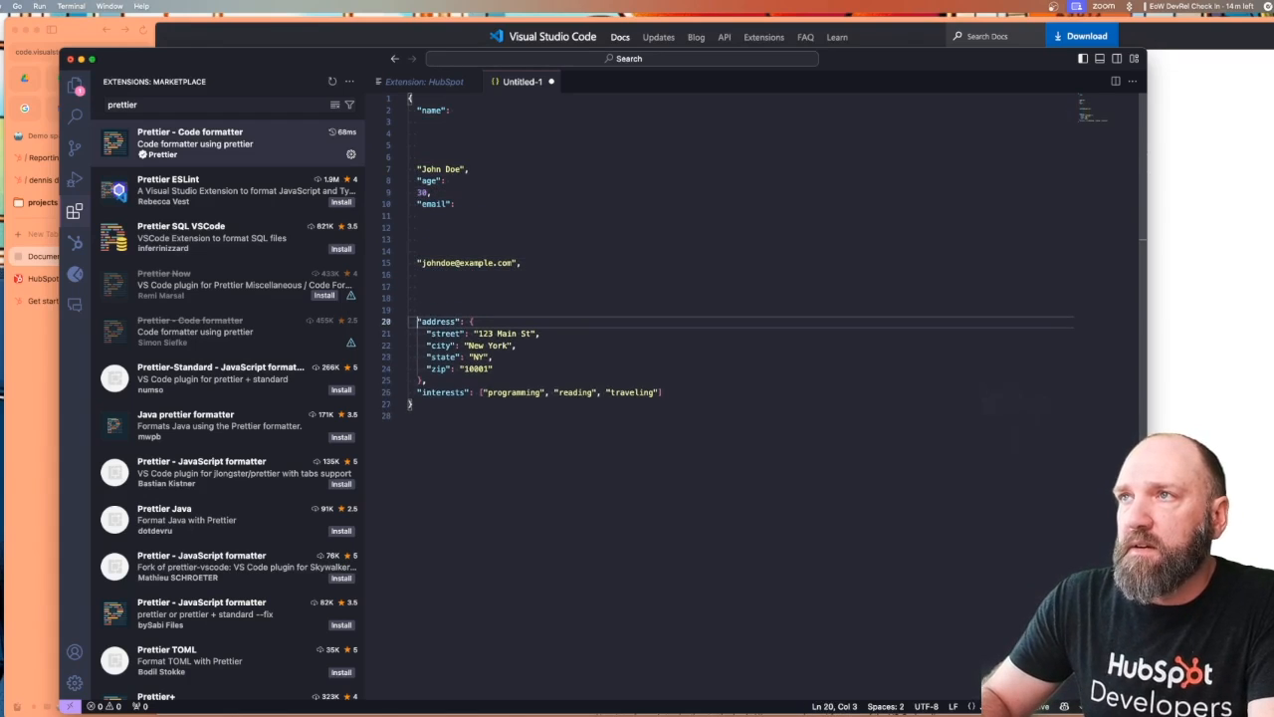
pyautogui.press('Down')
pyautogui.press('Down')
pyautogui.press('Down')
pyautogui.press('Return')
pyautogui.press('Return')
pyautogui.press('Return')
pyautogui.press('Down')
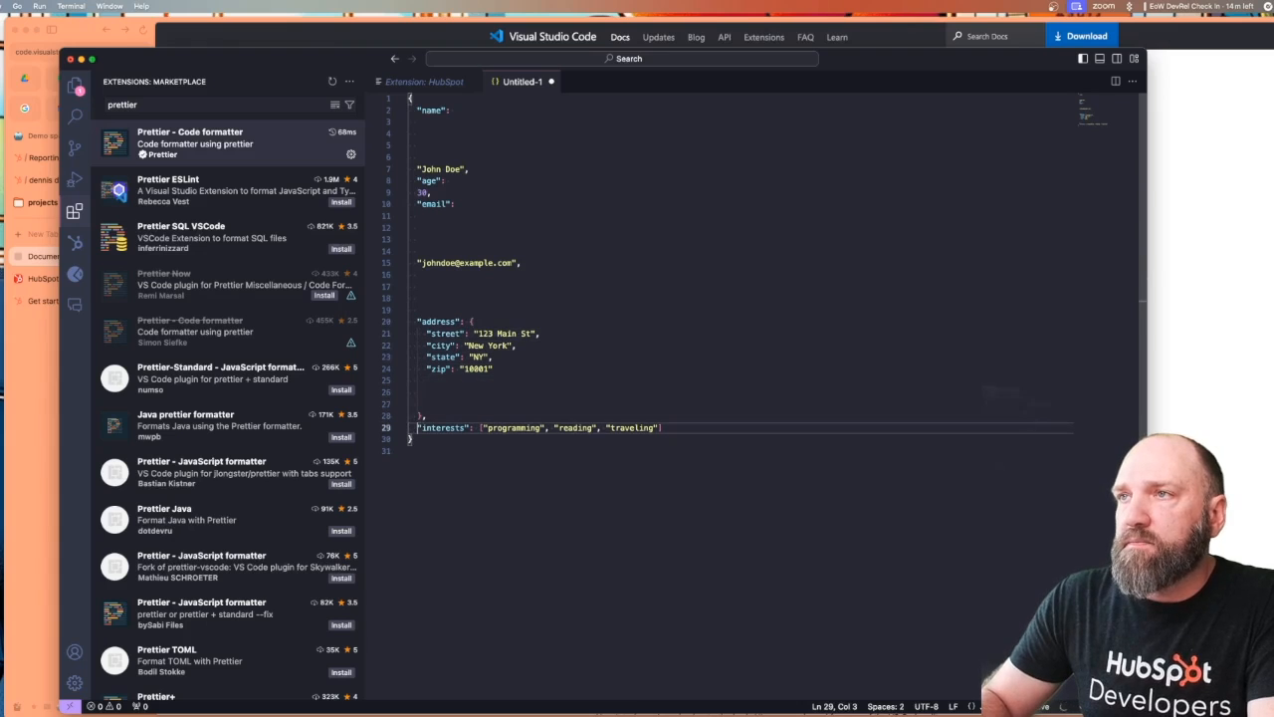
pyautogui.press('Down')
pyautogui.press('Down')
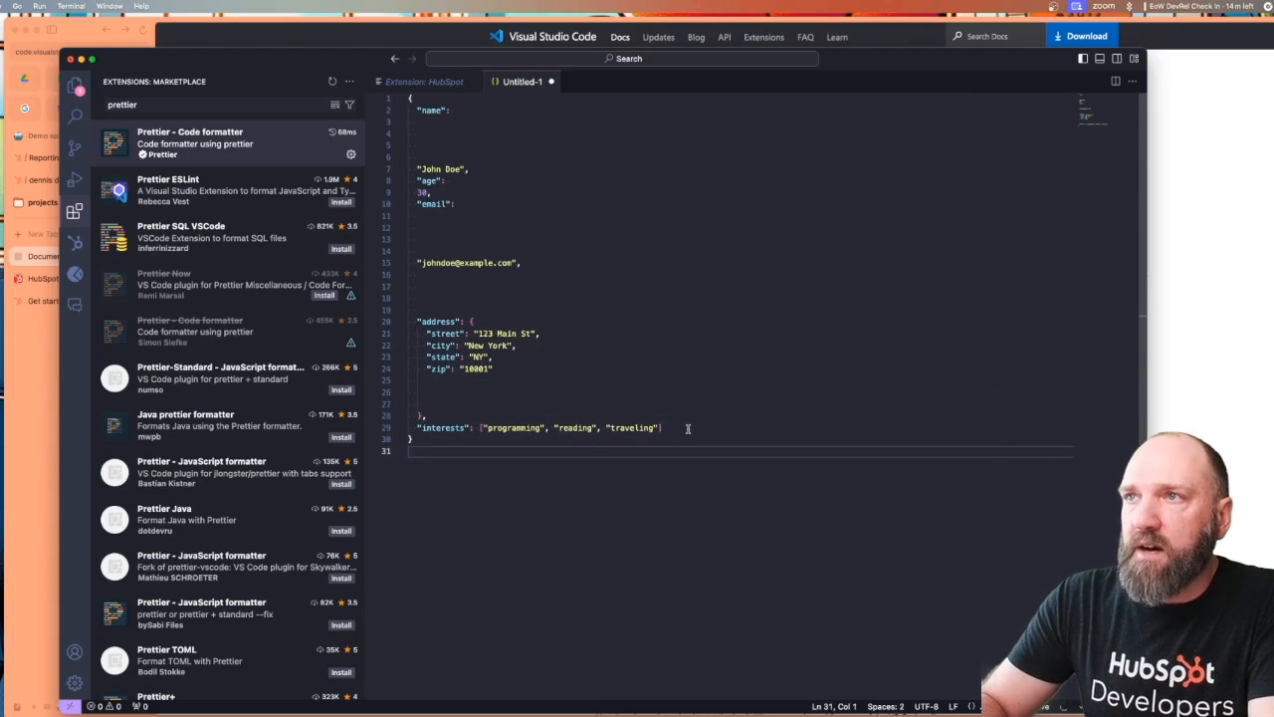
# Run Format Document from the Command Palette to restore clean indentation
pyautogui.press('super+shift+p')
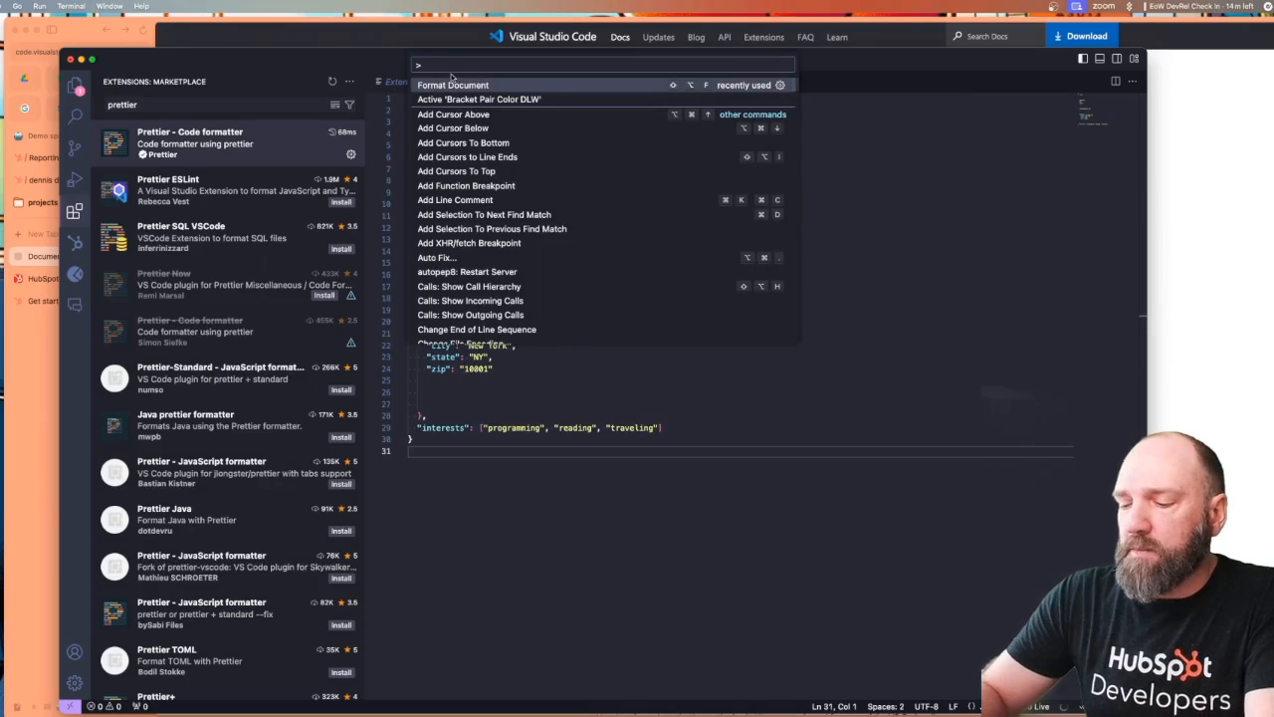
pyautogui.write('forma')
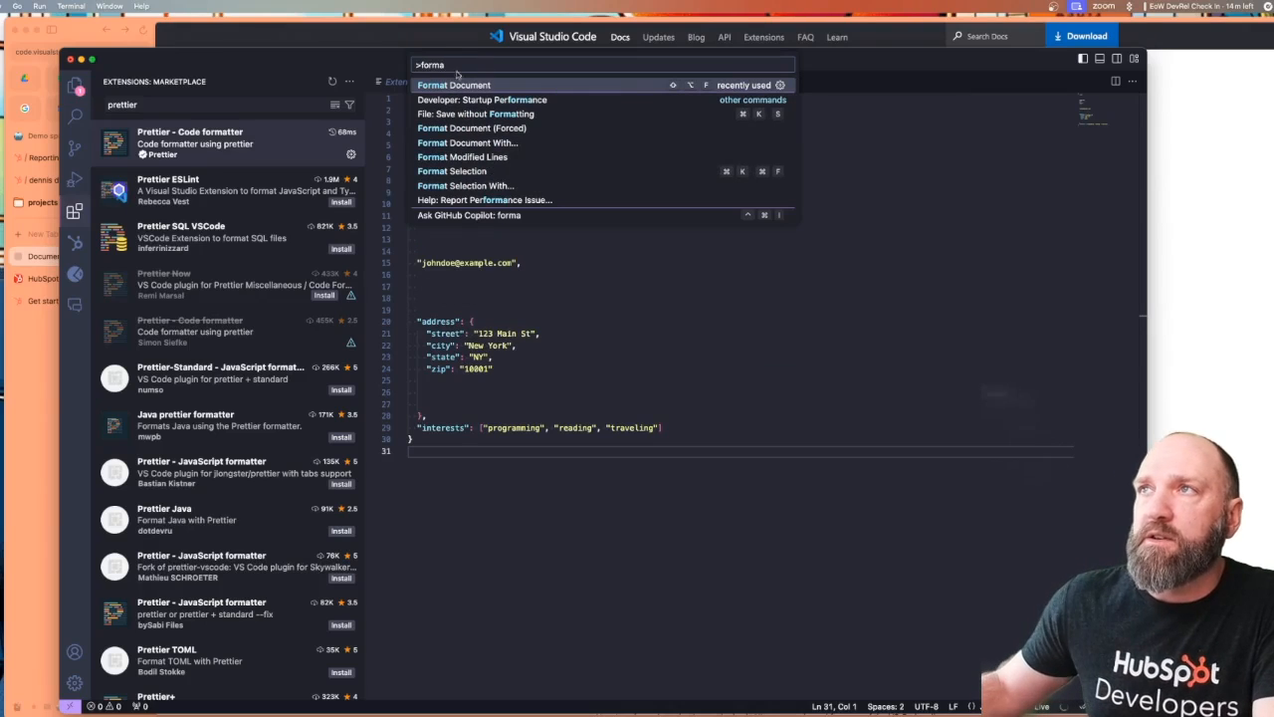
pyautogui.click(477, 85)
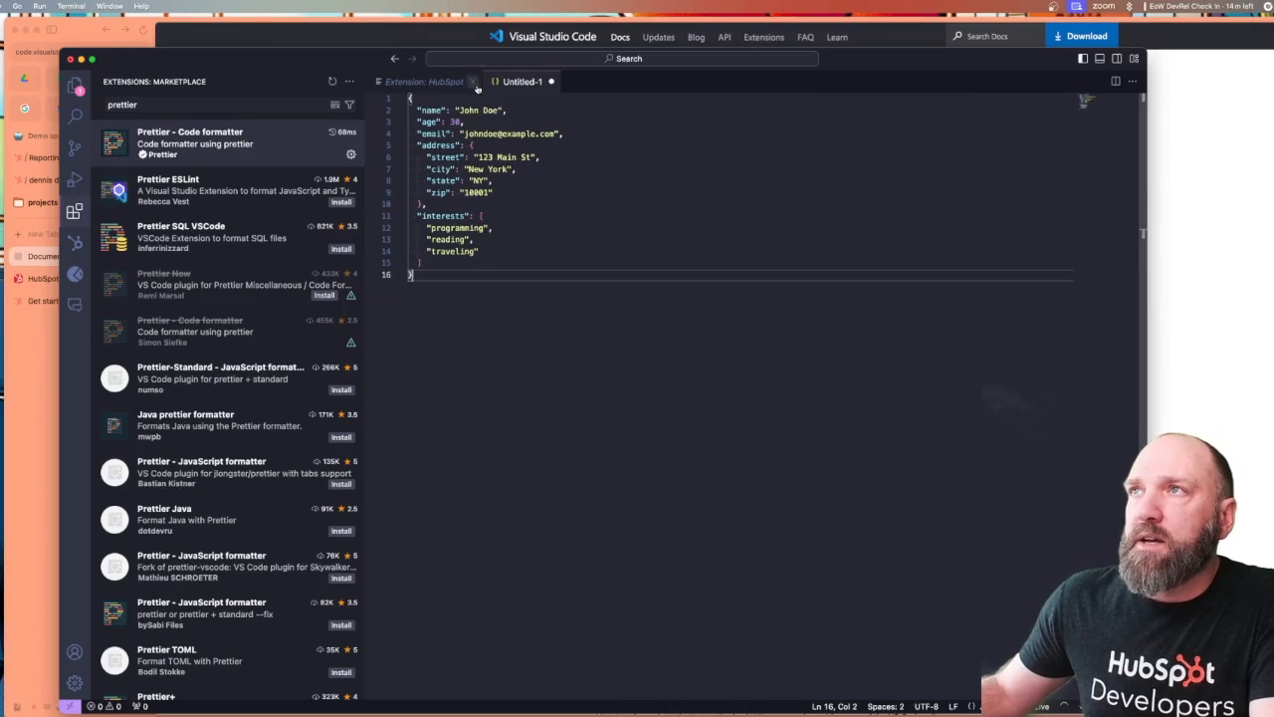
pyautogui.press('super+a')
pyautogui.click(568, 289)
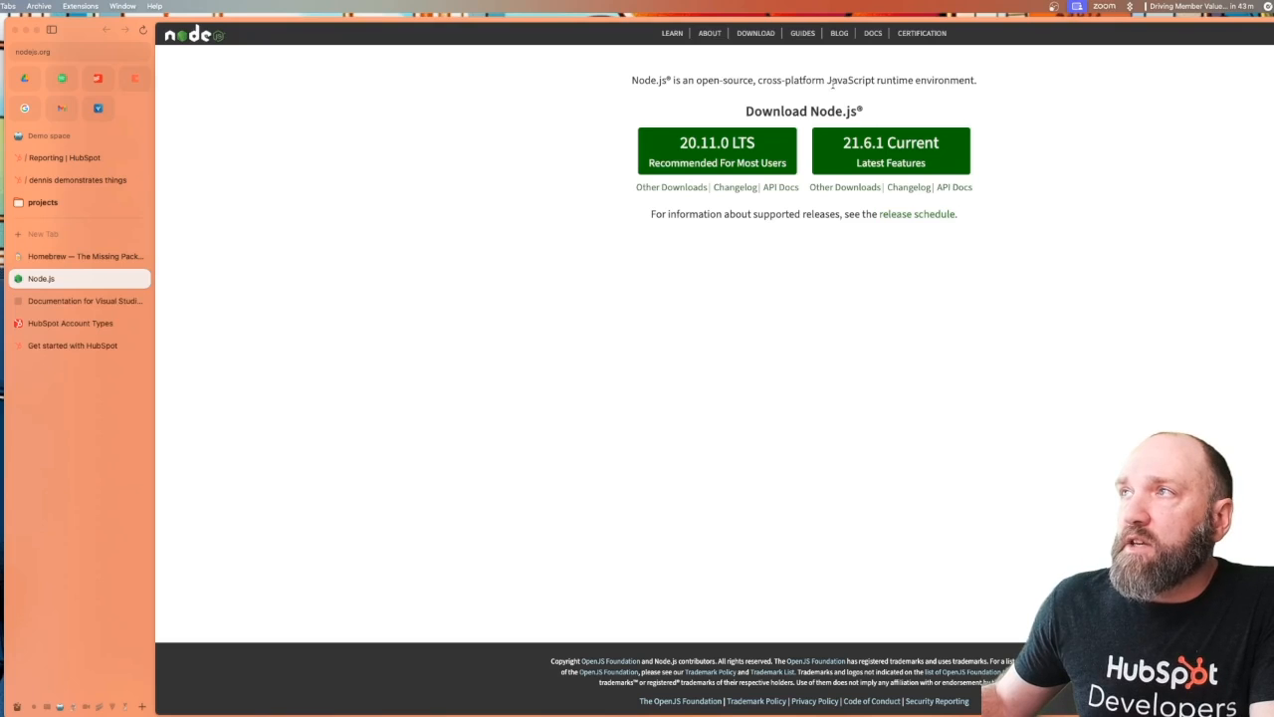
# Review the Node.js download page with its 20.11.0 LTS and 21.6.1 Current versions
pyautogui.moveTo(828, 79); pyautogui.dragTo(974, 79)
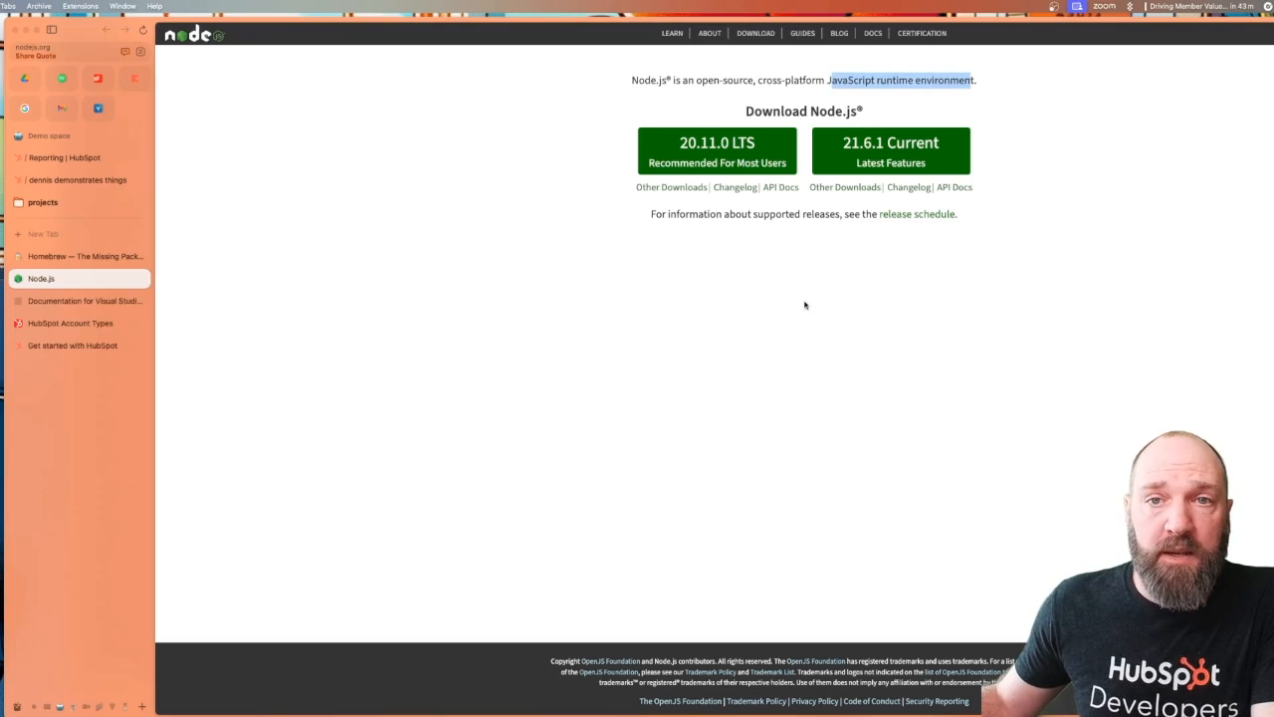
pyautogui.click(816, 345)
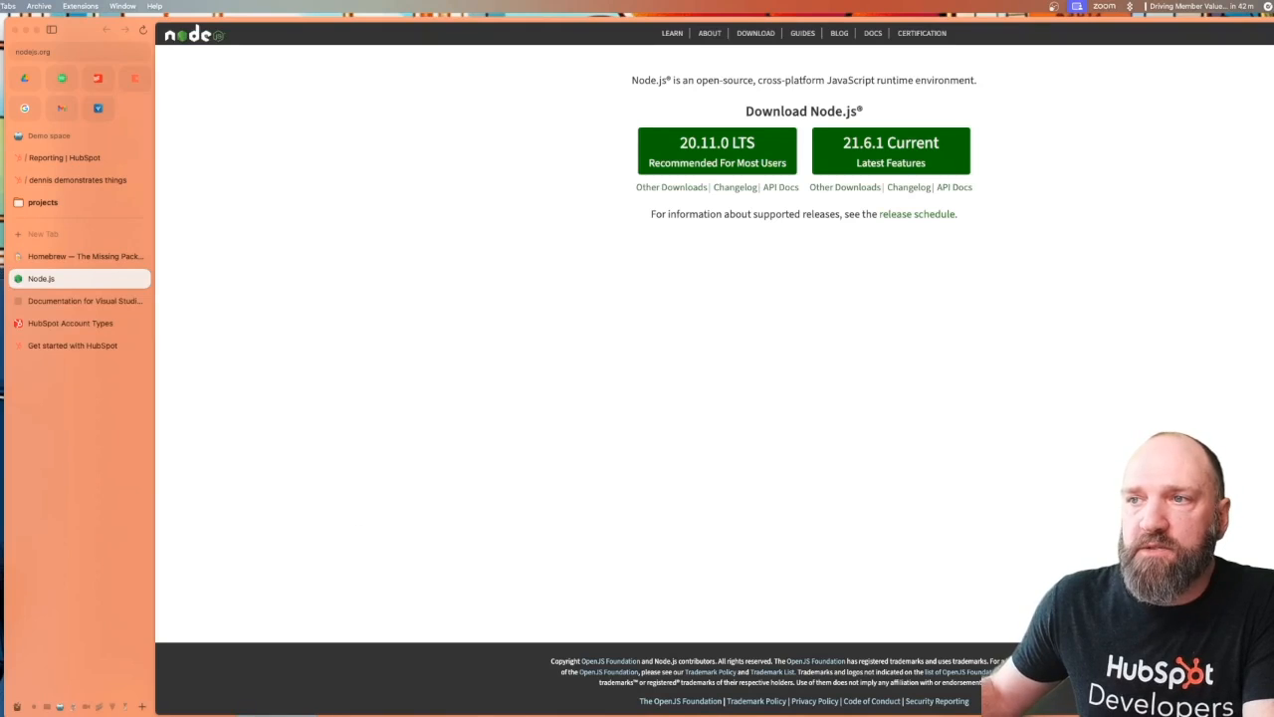
pyautogui.press('super+Tab')
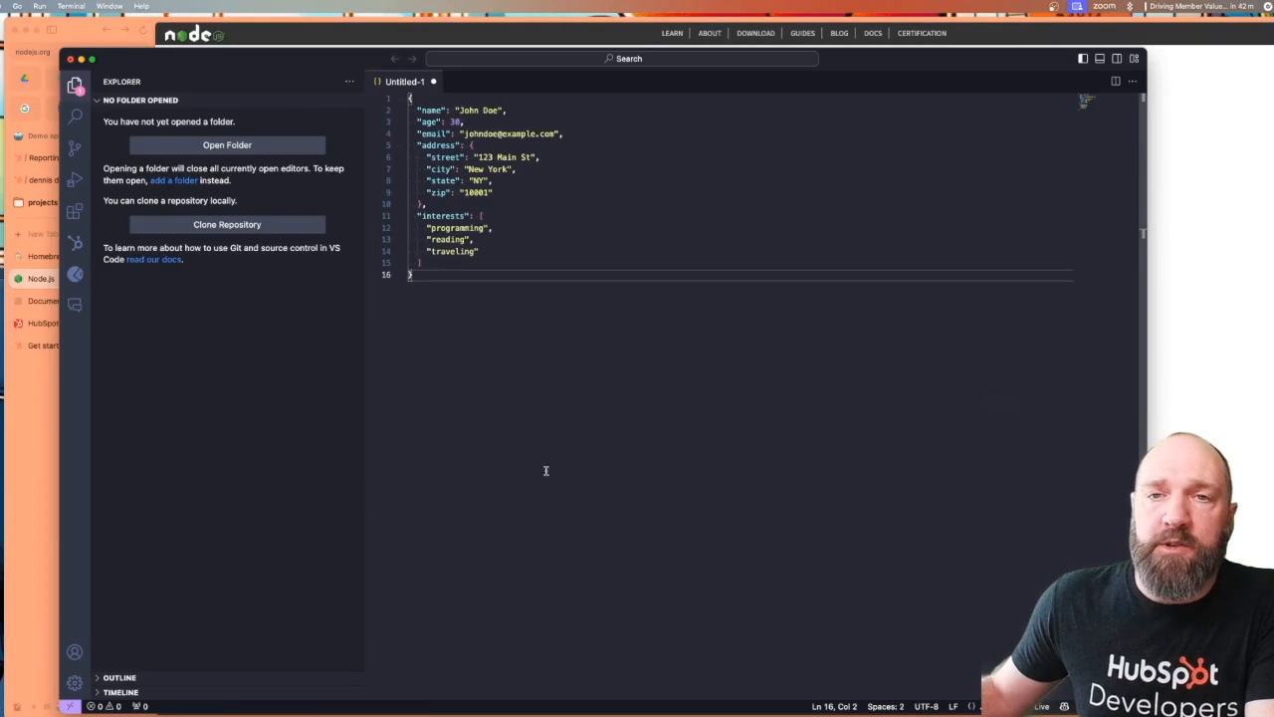
# Run node -v in the integrated terminal, reporting v19.5.0
pyautogui.click(69, 6)
pyautogui.click(69, 8)
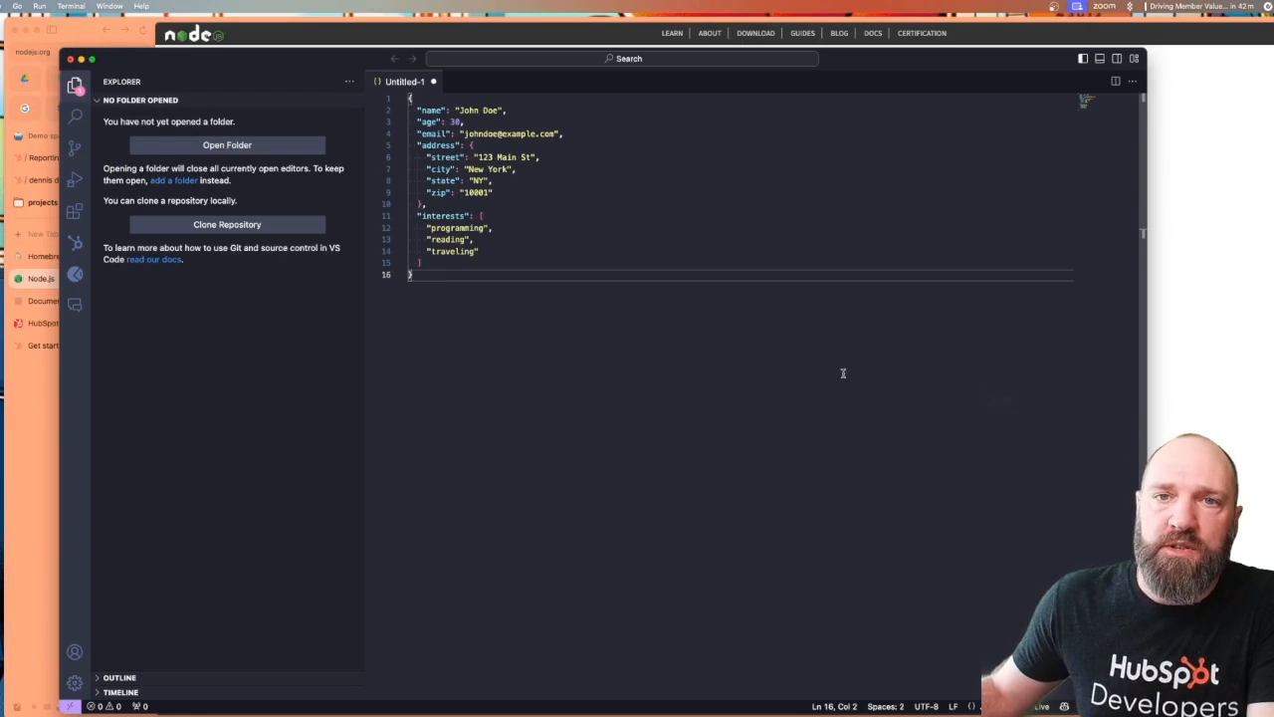
pyautogui.hotkey('ctrl', '`')
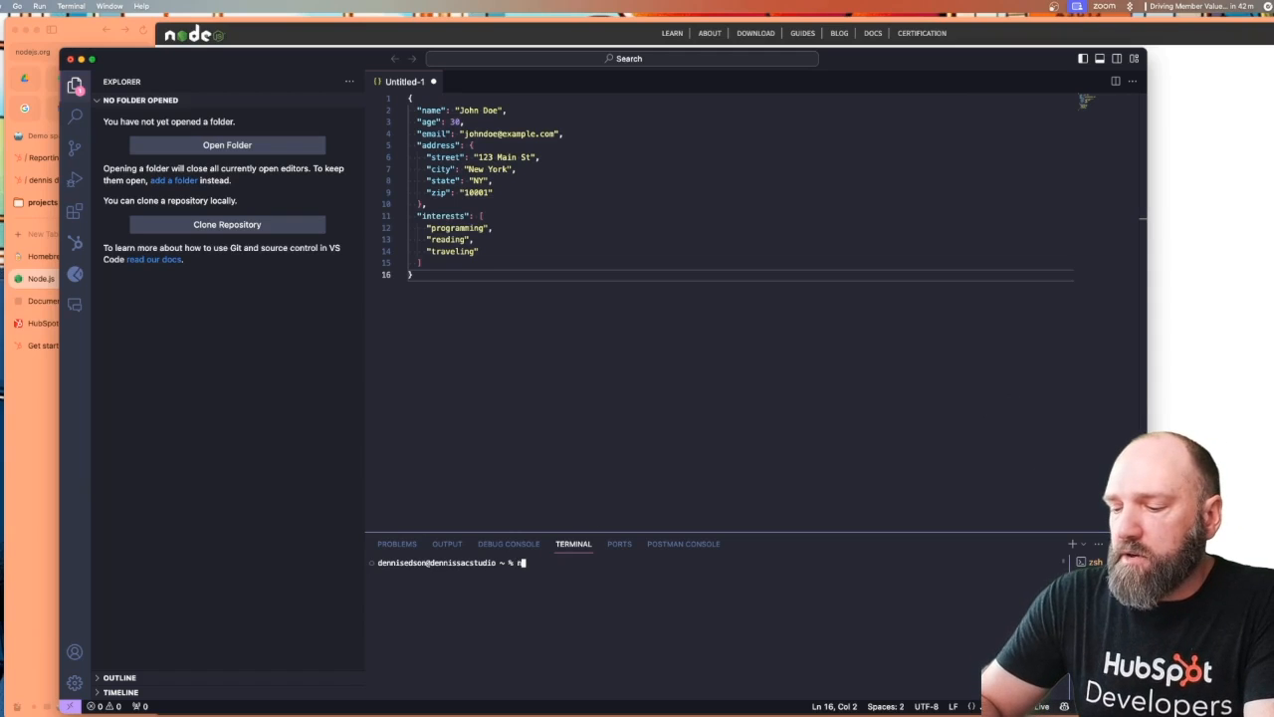
pyautogui.write('node -')
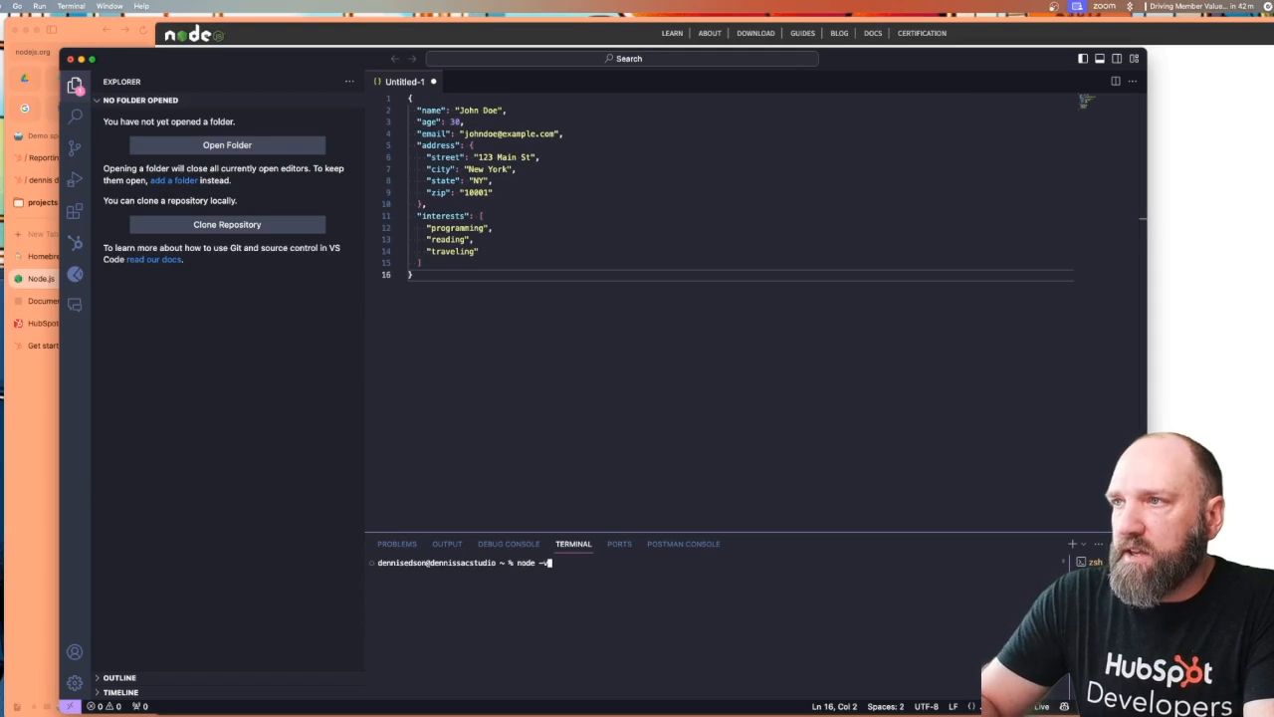
pyautogui.write('v')
pyautogui.press('Return')
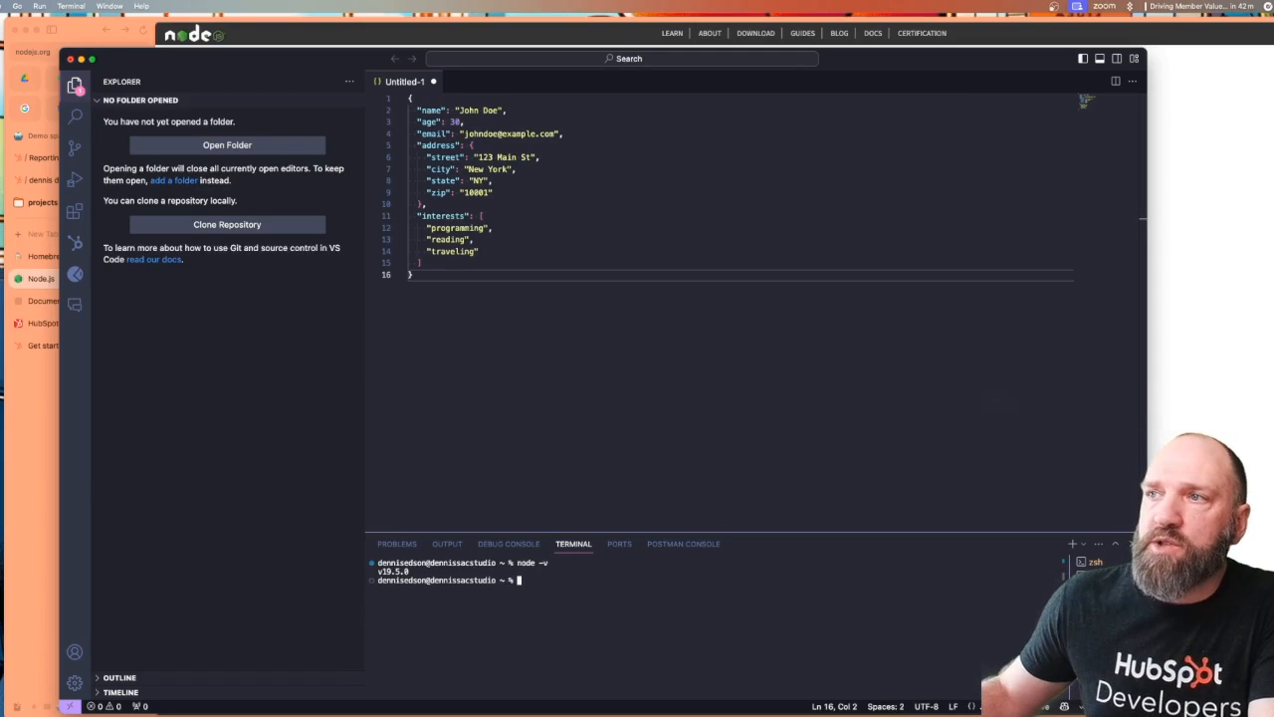
pyautogui.moveTo(408, 571); pyautogui.dragTo(379, 572)
pyautogui.click(380, 570)
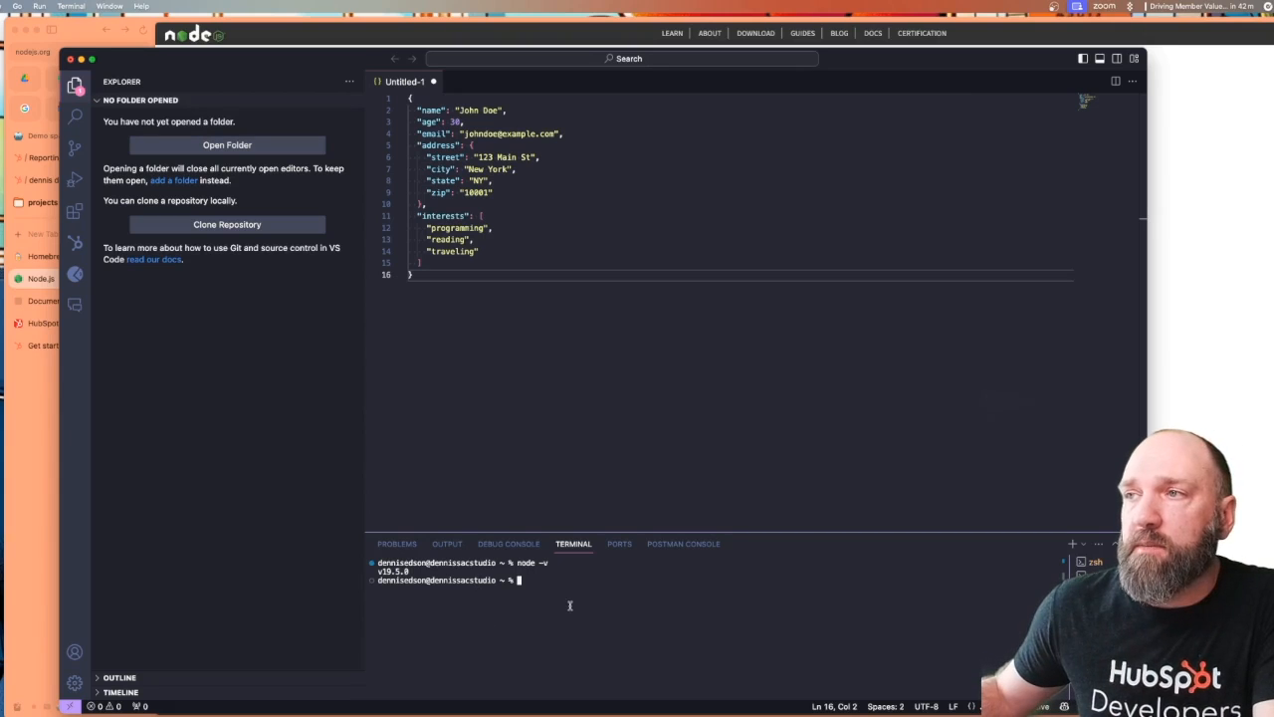
pyautogui.press('super+Tab')
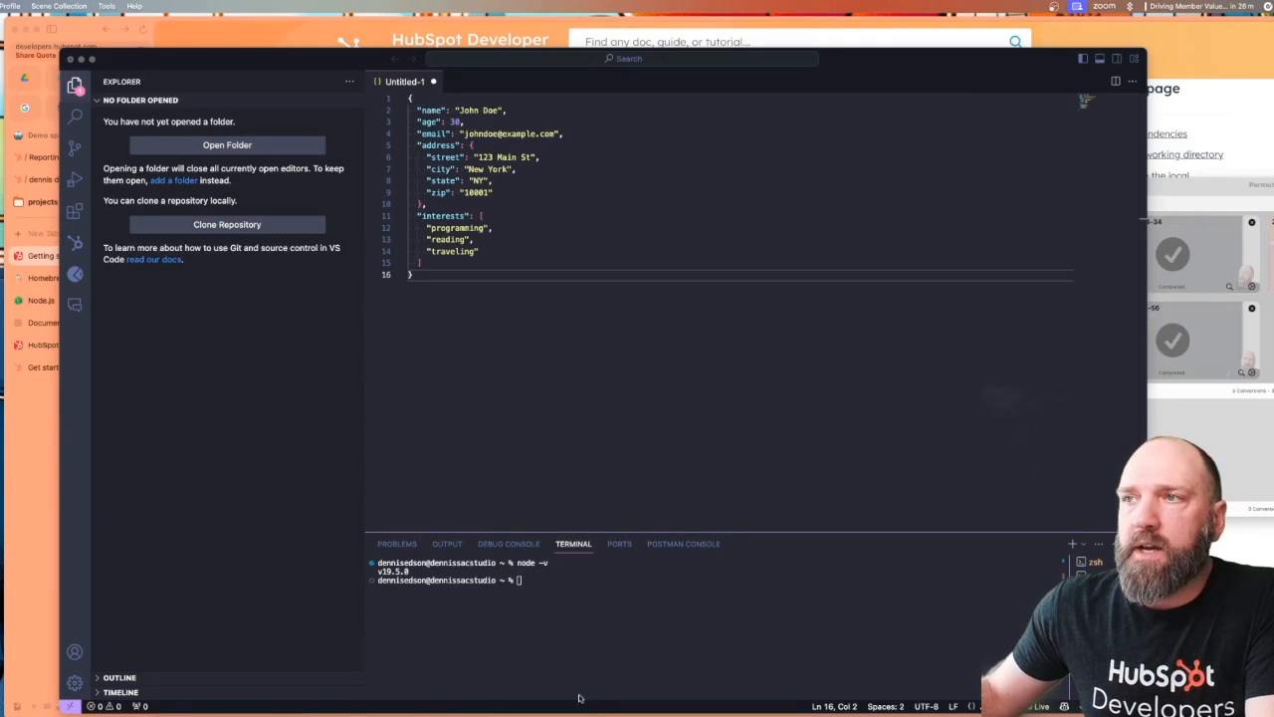
pyautogui.click(463, 622)
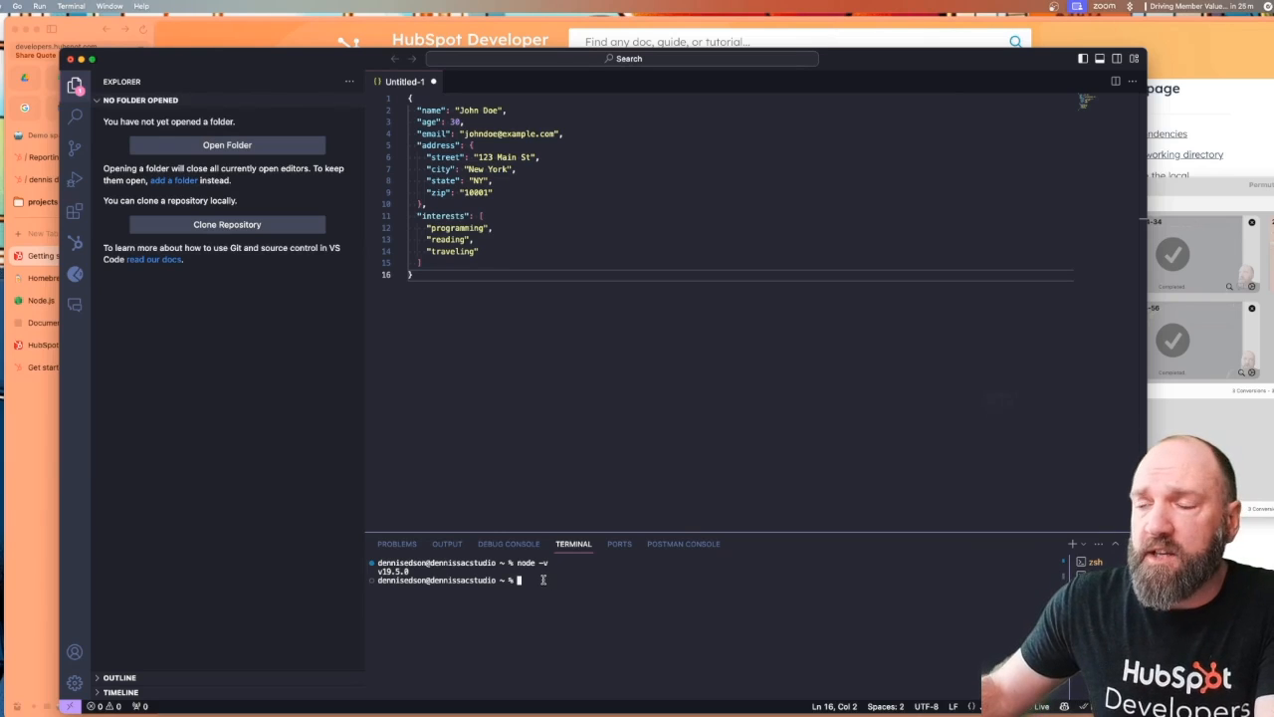
pyautogui.write('npm')
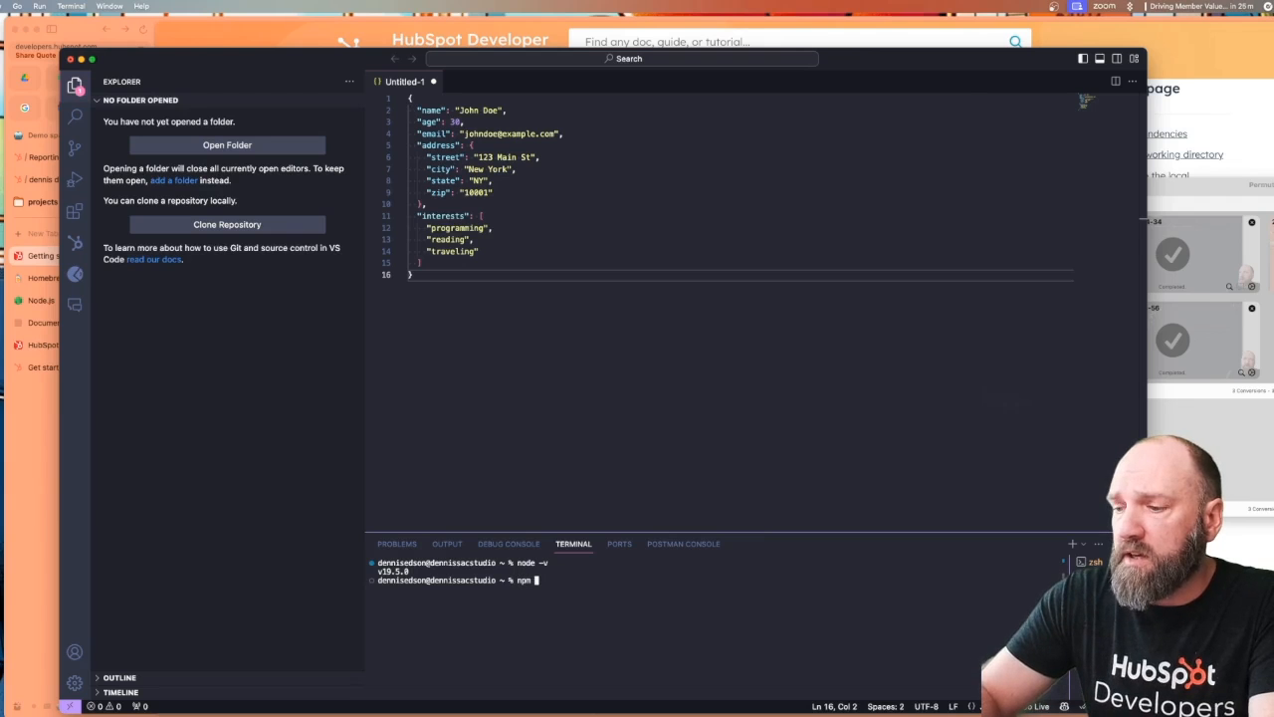
pyautogui.write(' install -g')
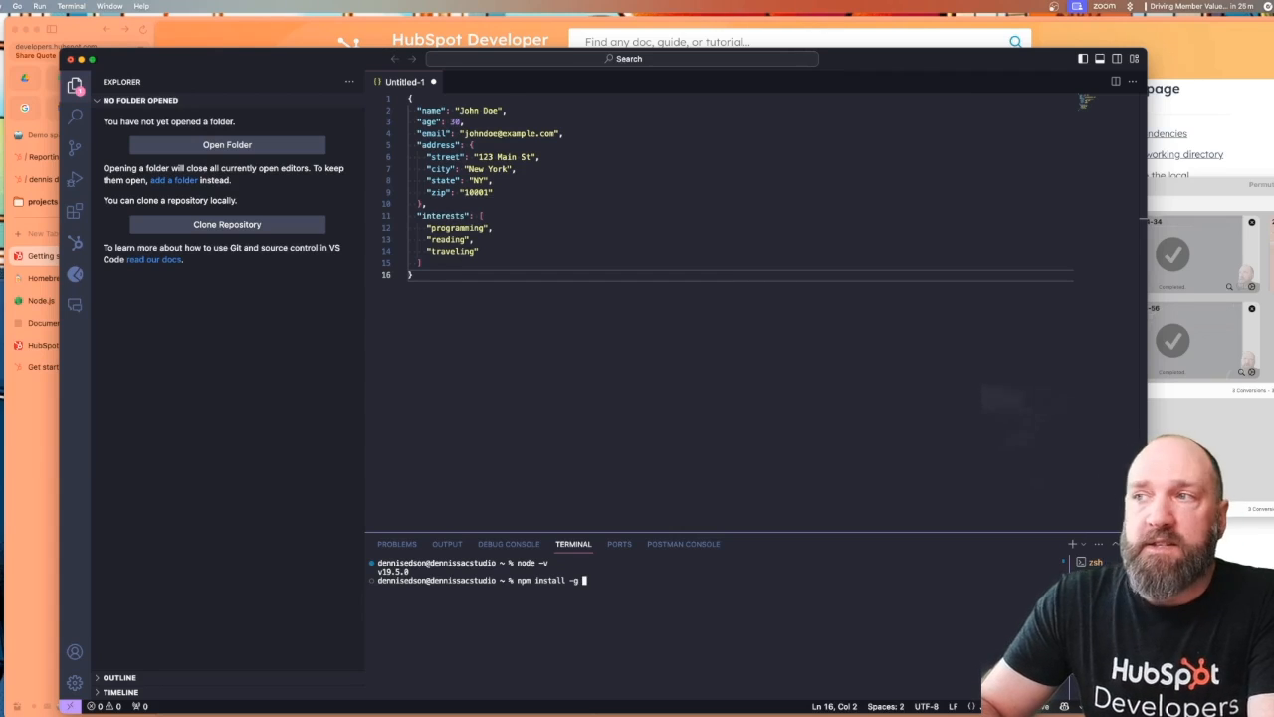
pyautogui.write('@hubsp')
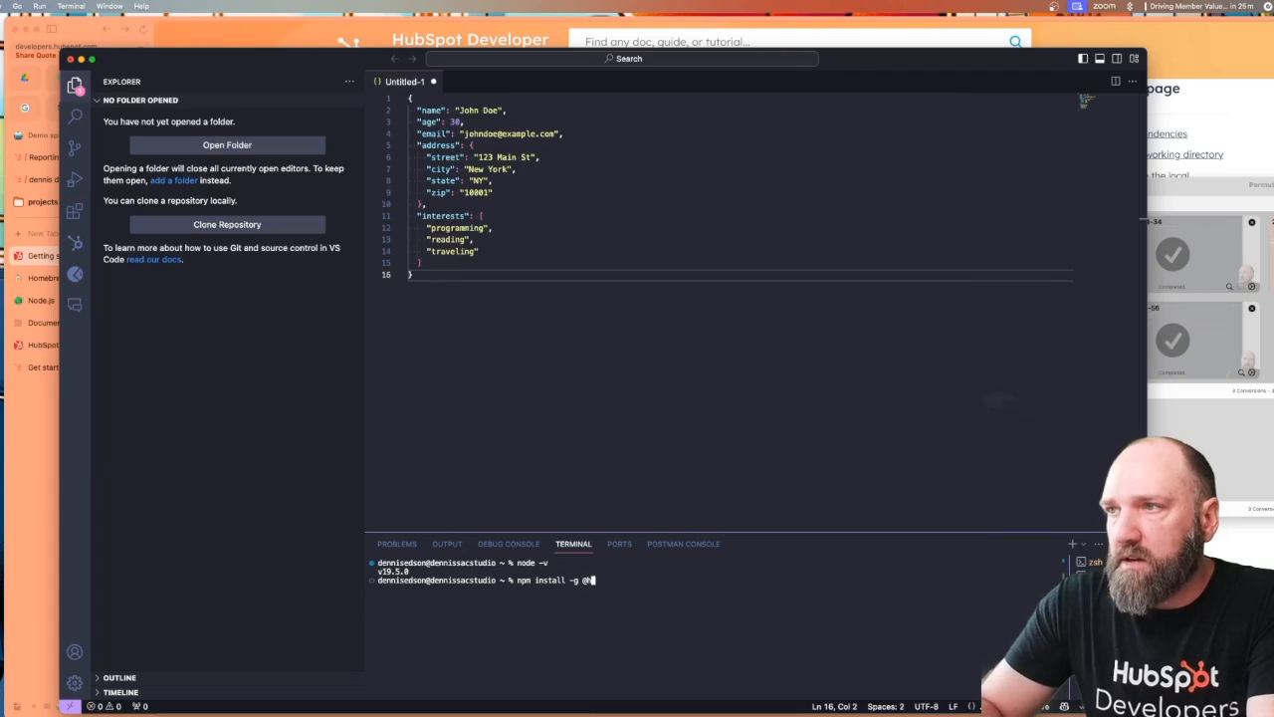
pyautogui.press('BackSpace')
pyautogui.press('BackSpace')
pyautogui.press('BackSpace')
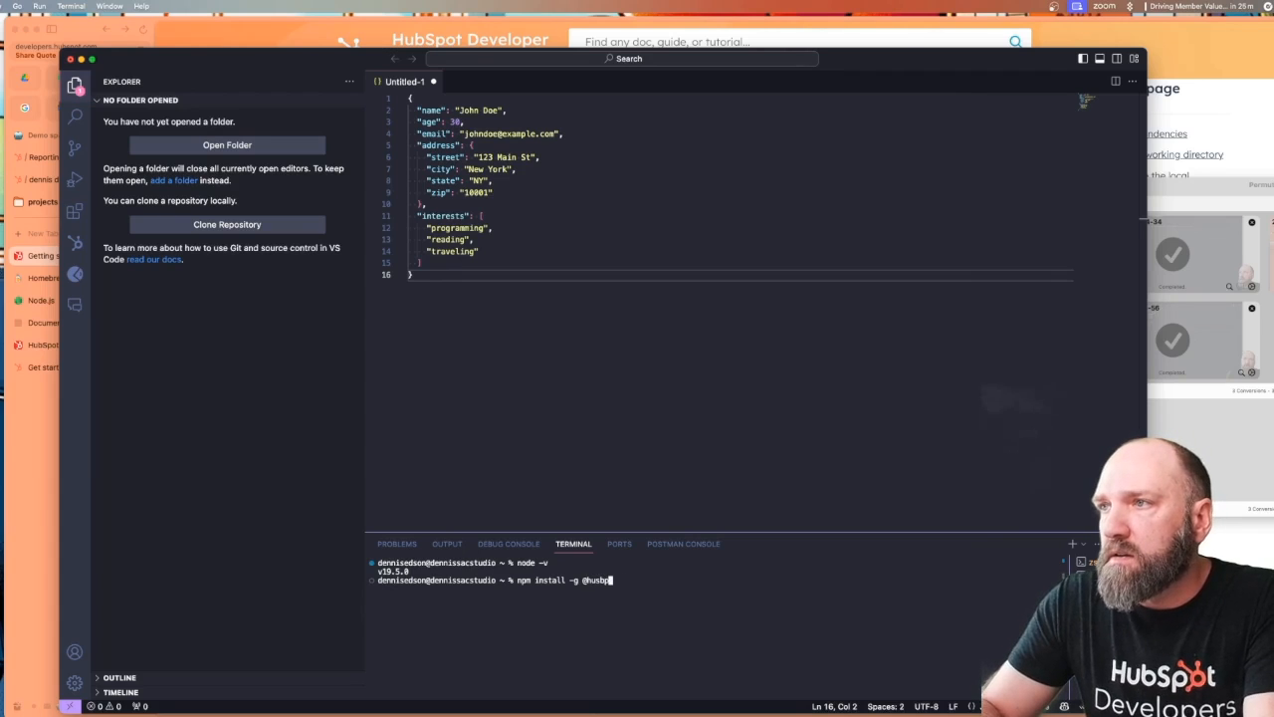
pyautogui.press('BackSpace')
pyautogui.write('bspot')
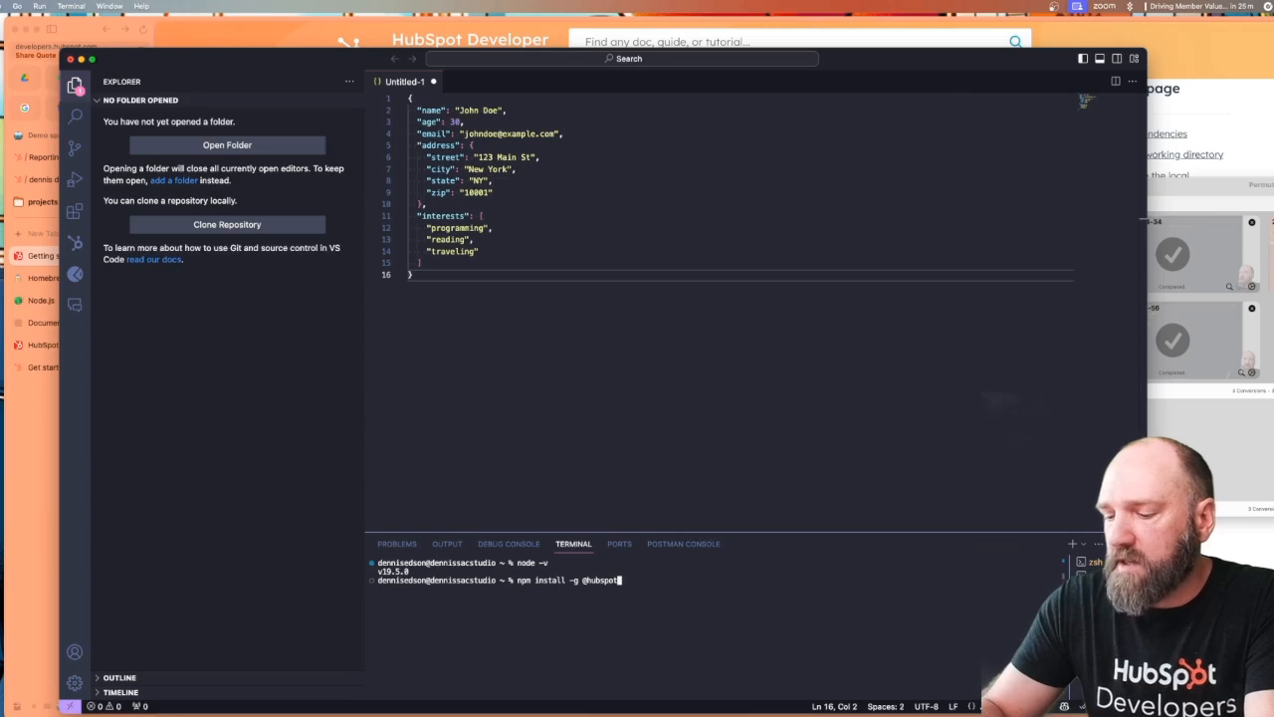
pyautogui.write('/cli')
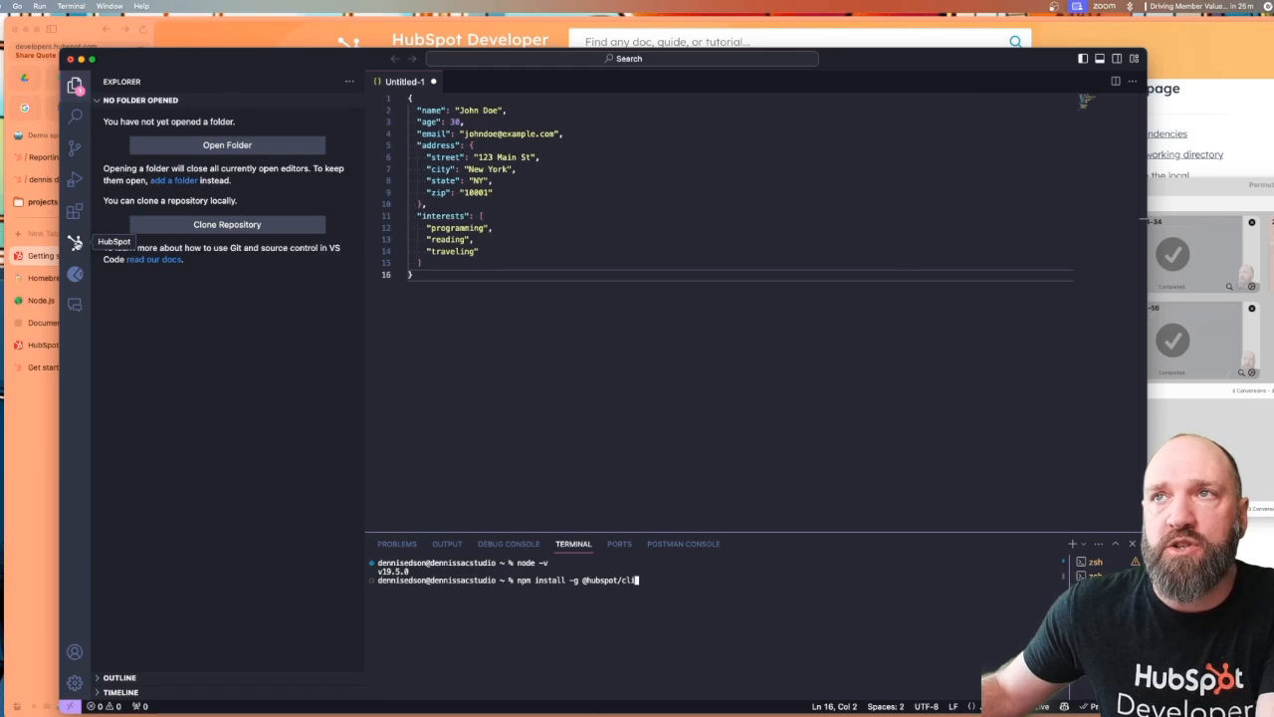
# Show the HubSpot extension panel and run the global HubSpot CLI install in the terminal
pyautogui.click(74, 242)
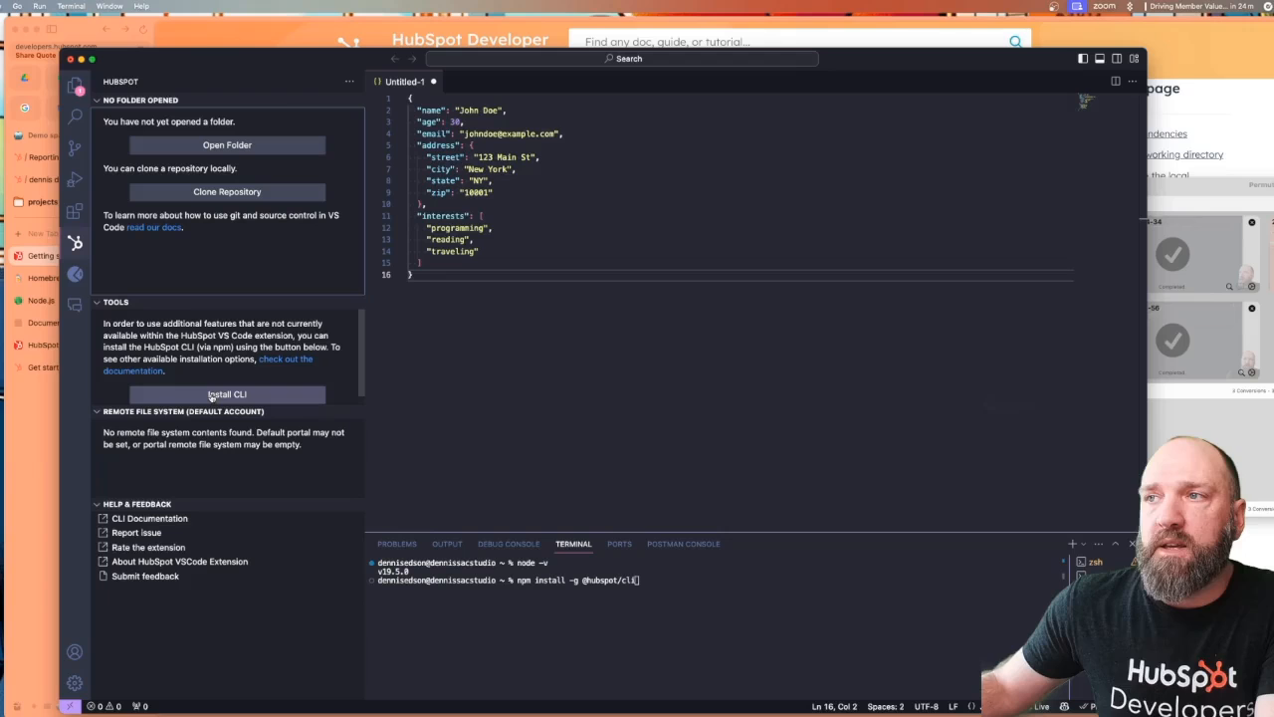
pyautogui.click(661, 593)
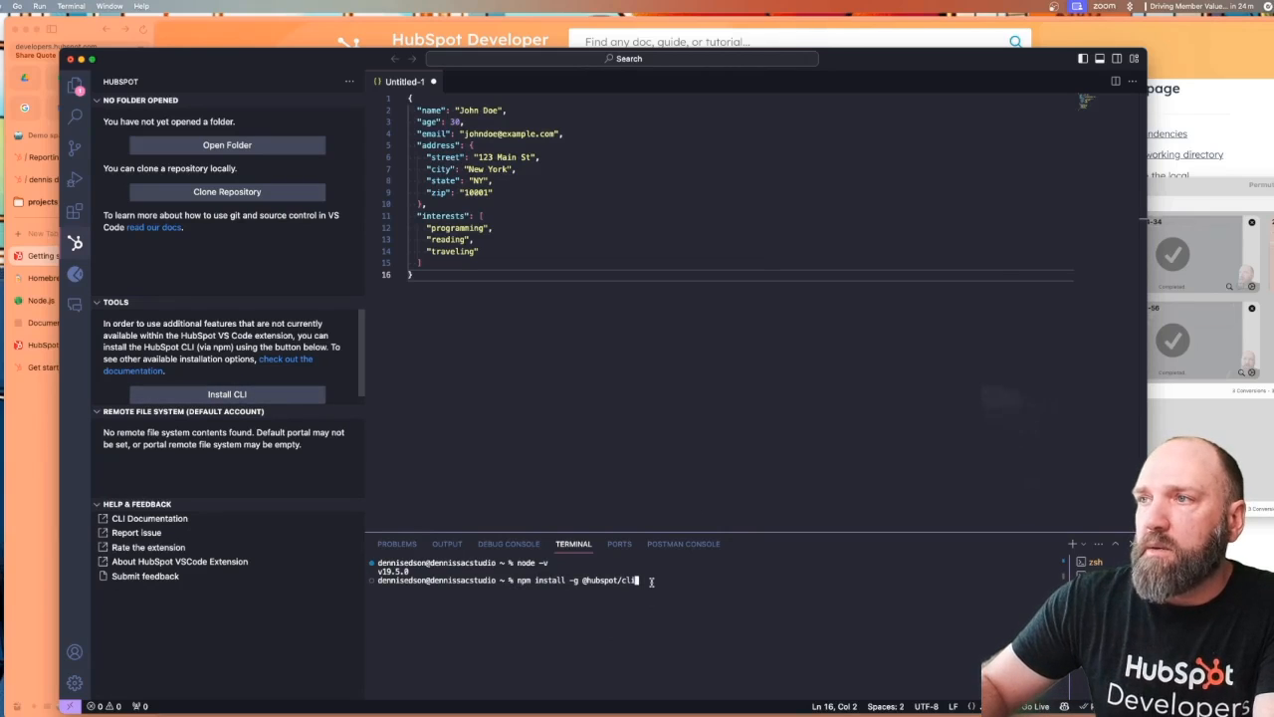
pyautogui.press('Return')
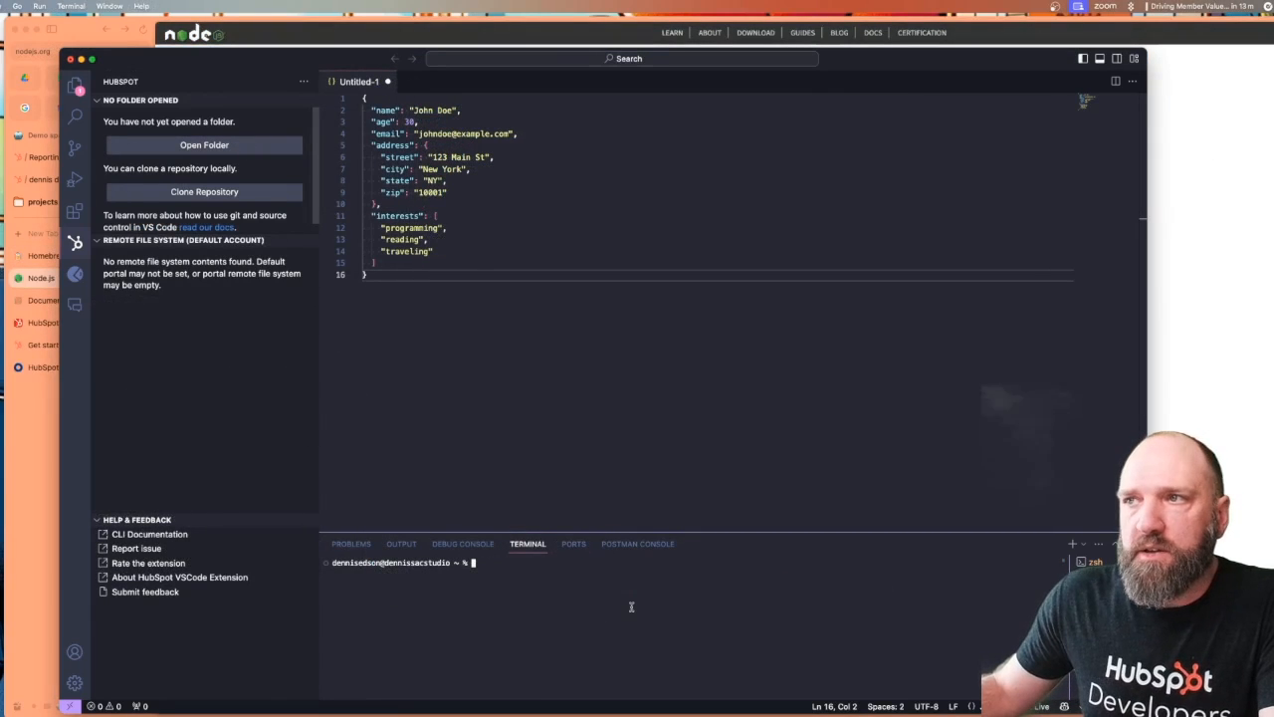
pyautogui.write('hs --')
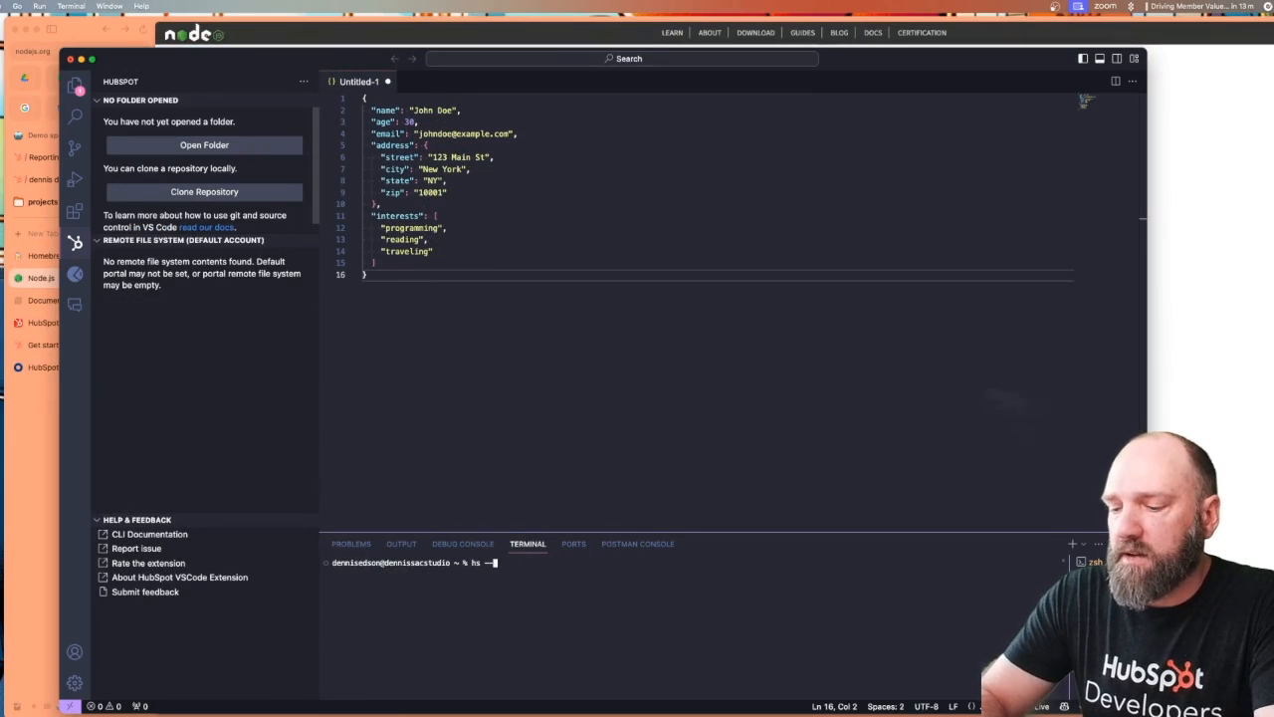
pyautogui.write('version')
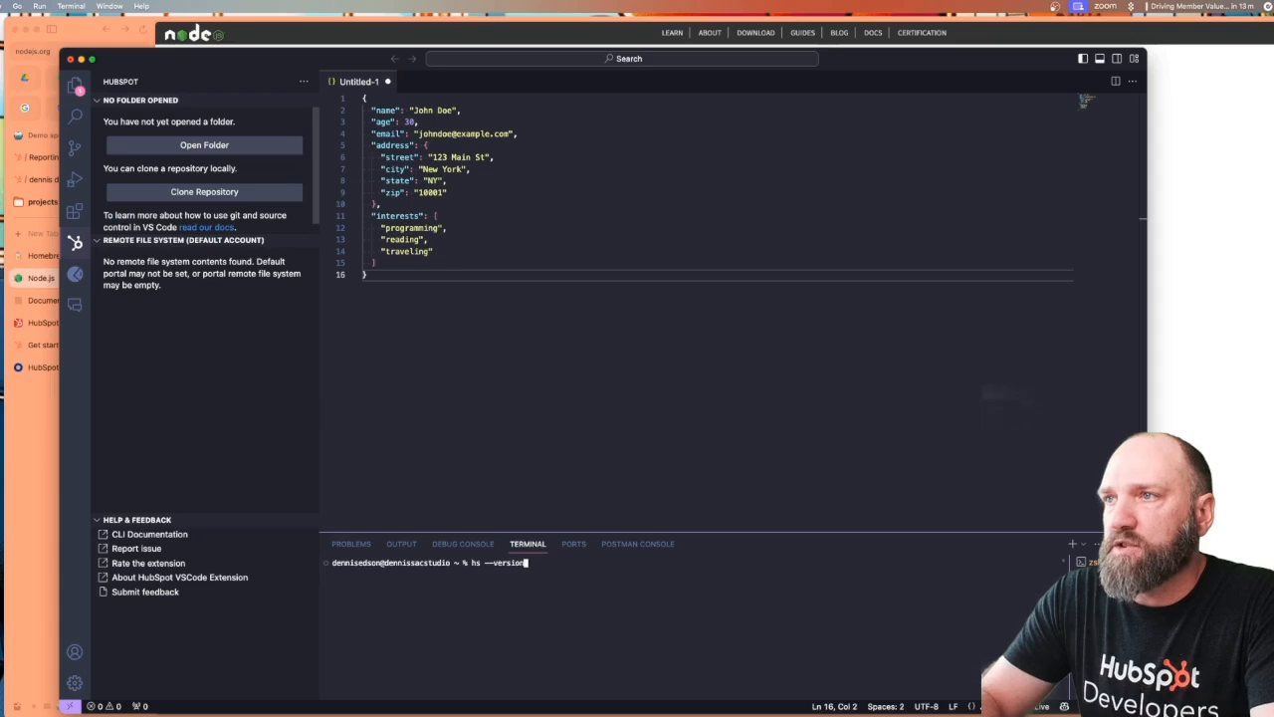
# Check the CLI reports version 5.1.2 and cd into the demo project folder
pyautogui.press('Return')
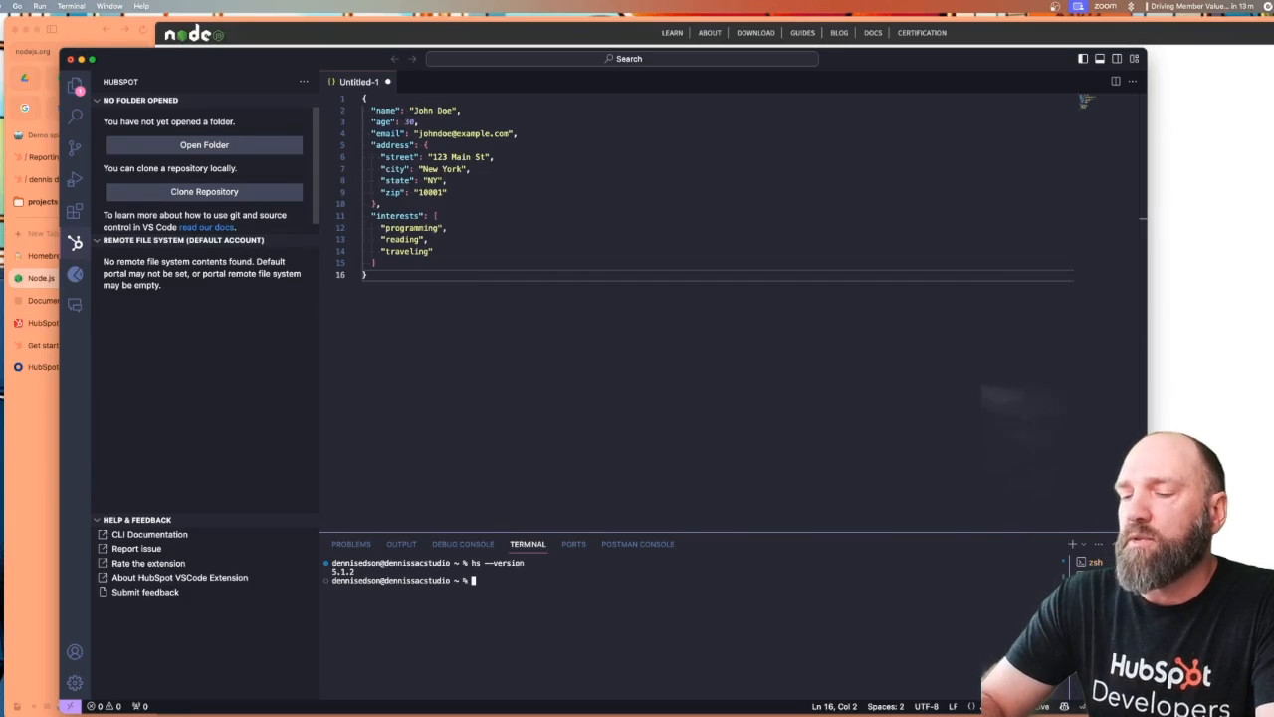
pyautogui.write('cd')
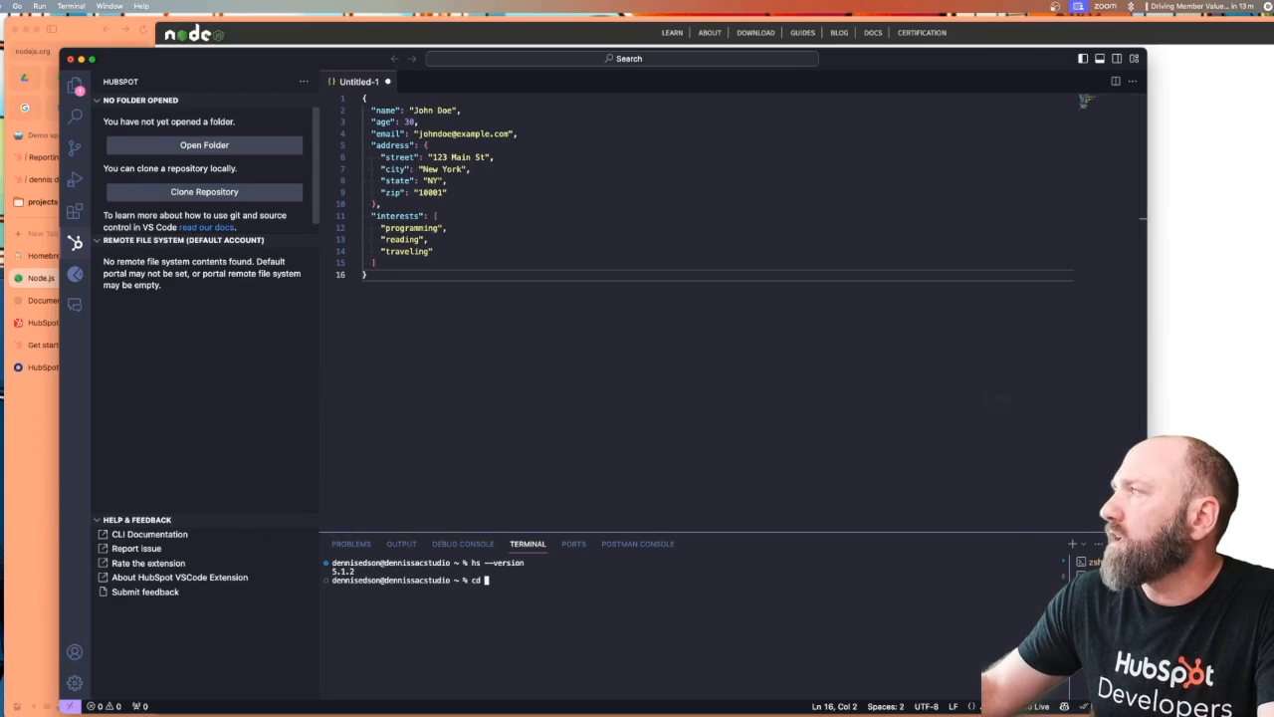
pyautogui.moveTo(42, 201); pyautogui.dragTo(568, 632)
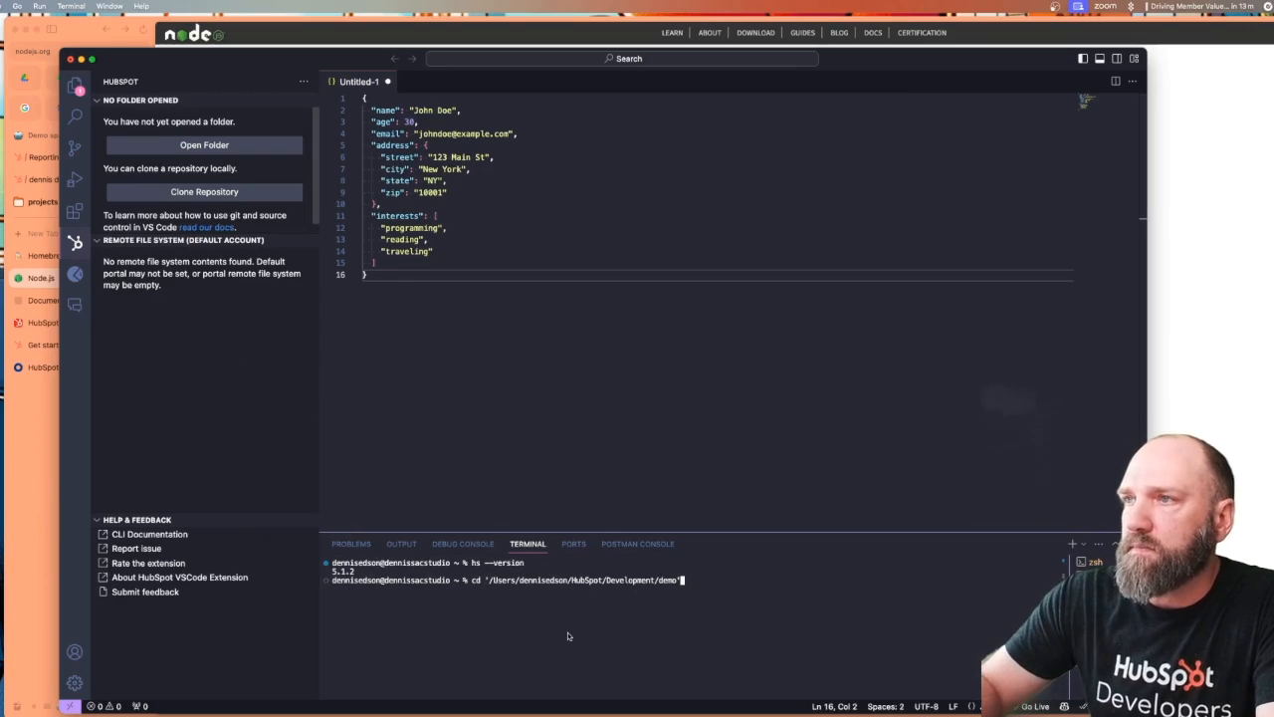
pyautogui.press('Return')
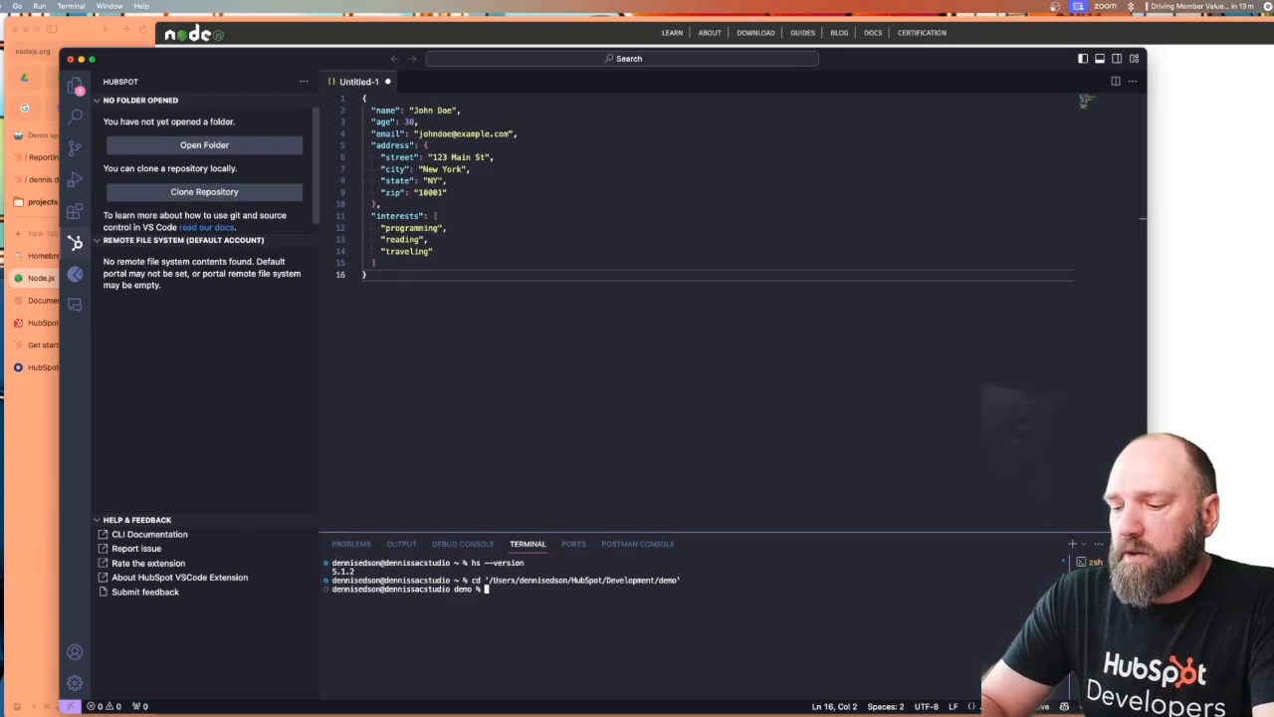
pyautogui.write('hs init')
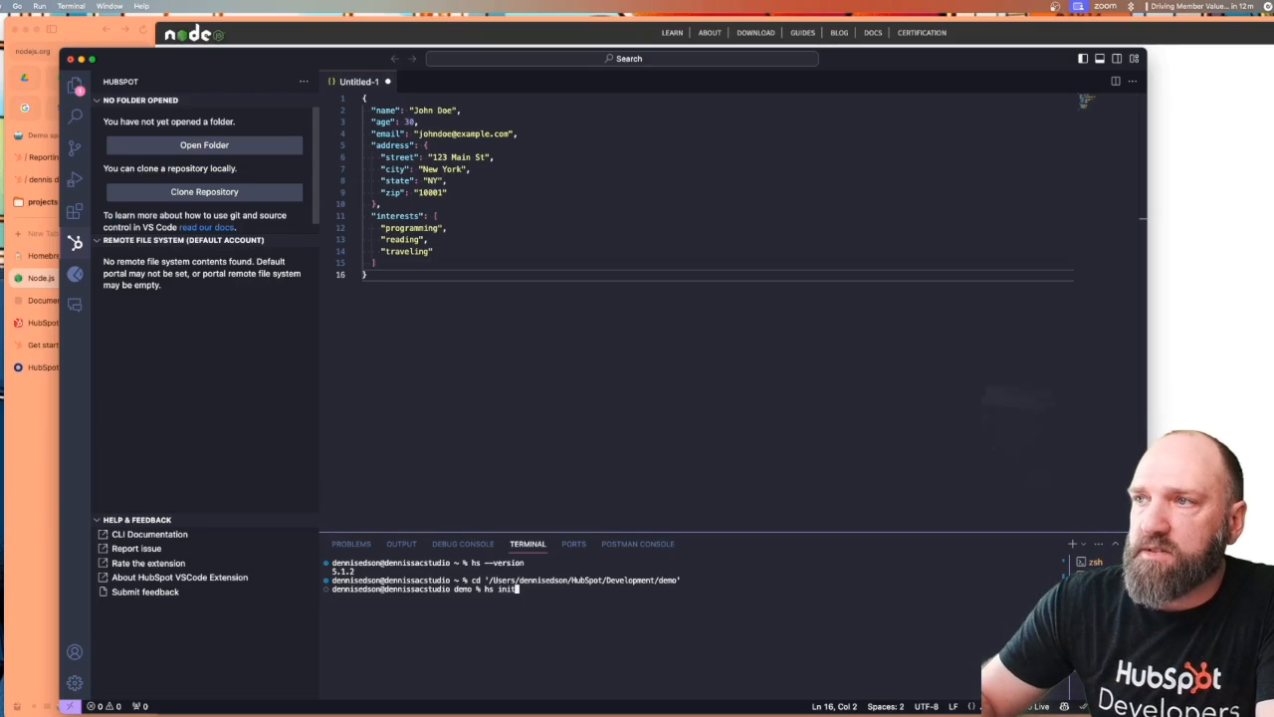
# Start hs init and answer y to fetch a personal access key from HubSpot
pyautogui.press('Return')
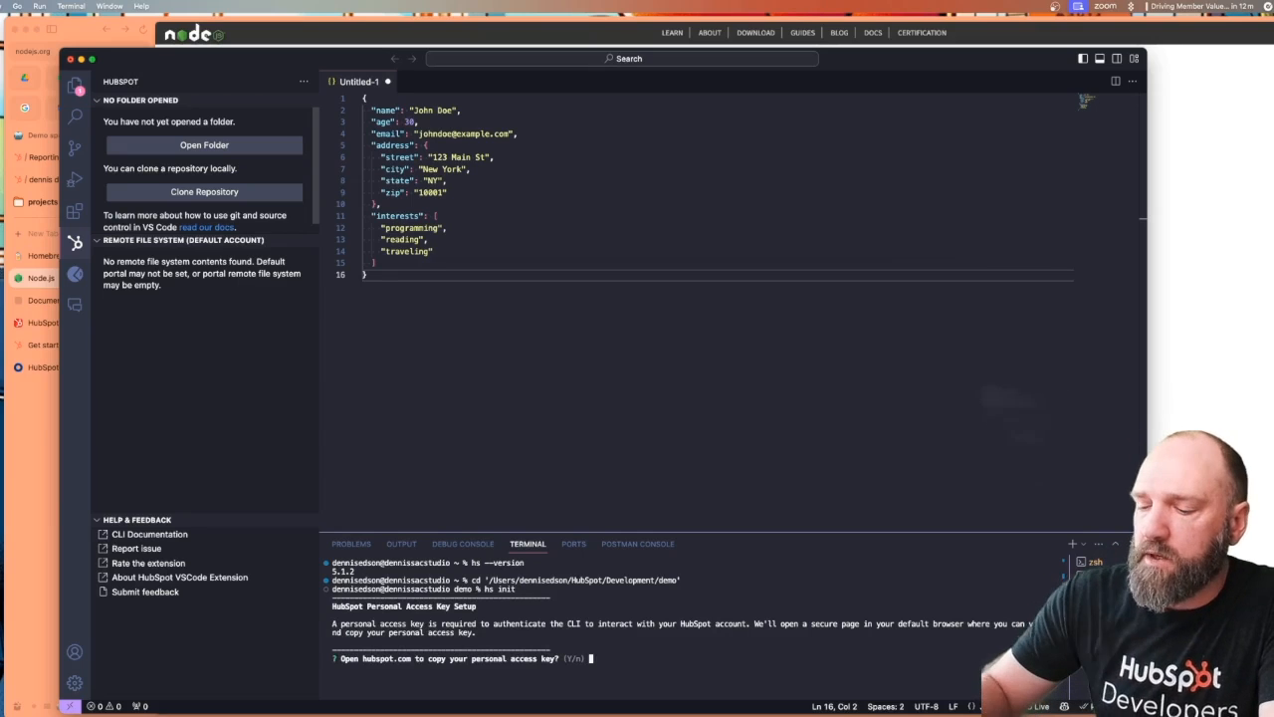
pyautogui.write('y')
pyautogui.press('Return')
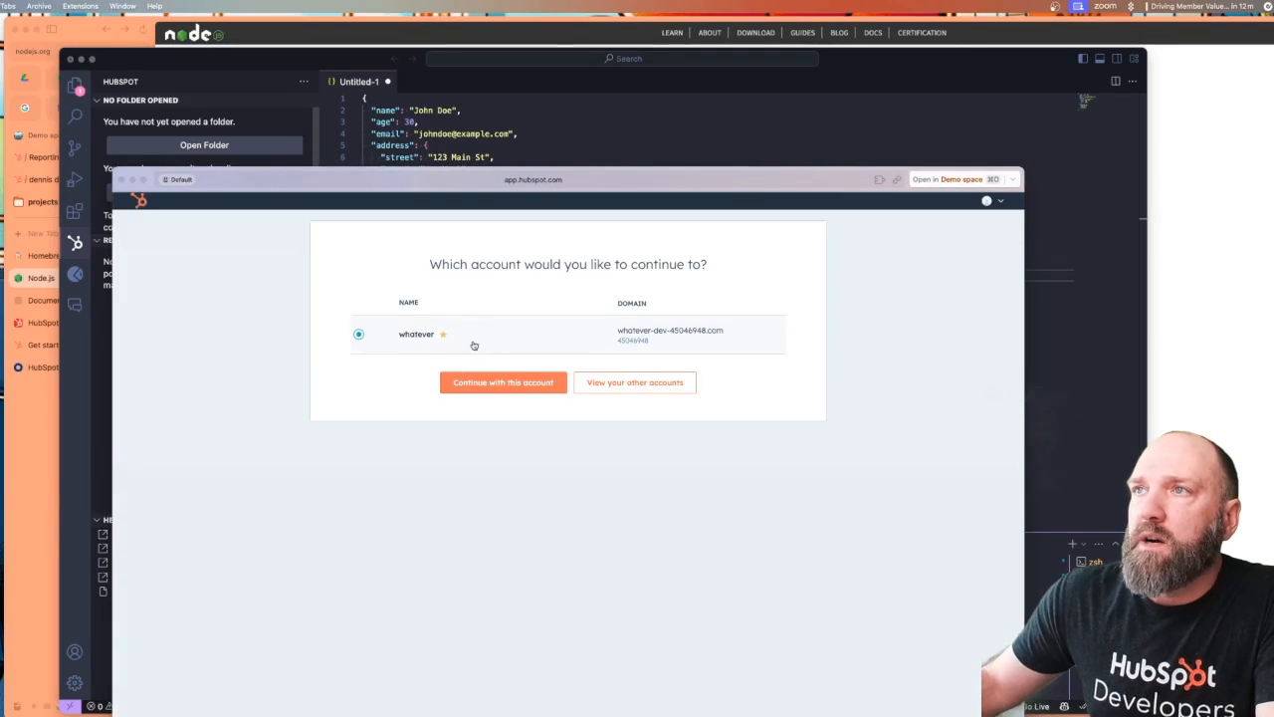
# Continue with the whatever account to its Personal Access Key page and deactivate the existing key
pyautogui.moveTo(452, 341); pyautogui.dragTo(392, 339)
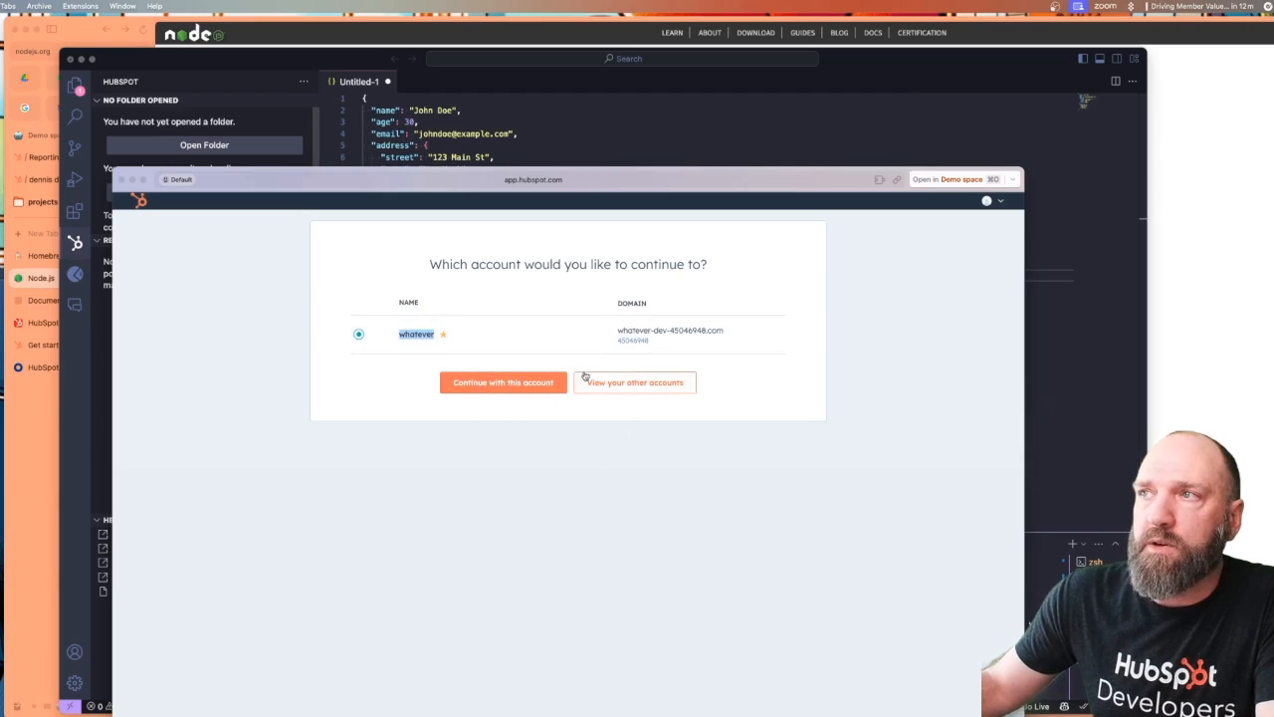
pyautogui.click(480, 386)
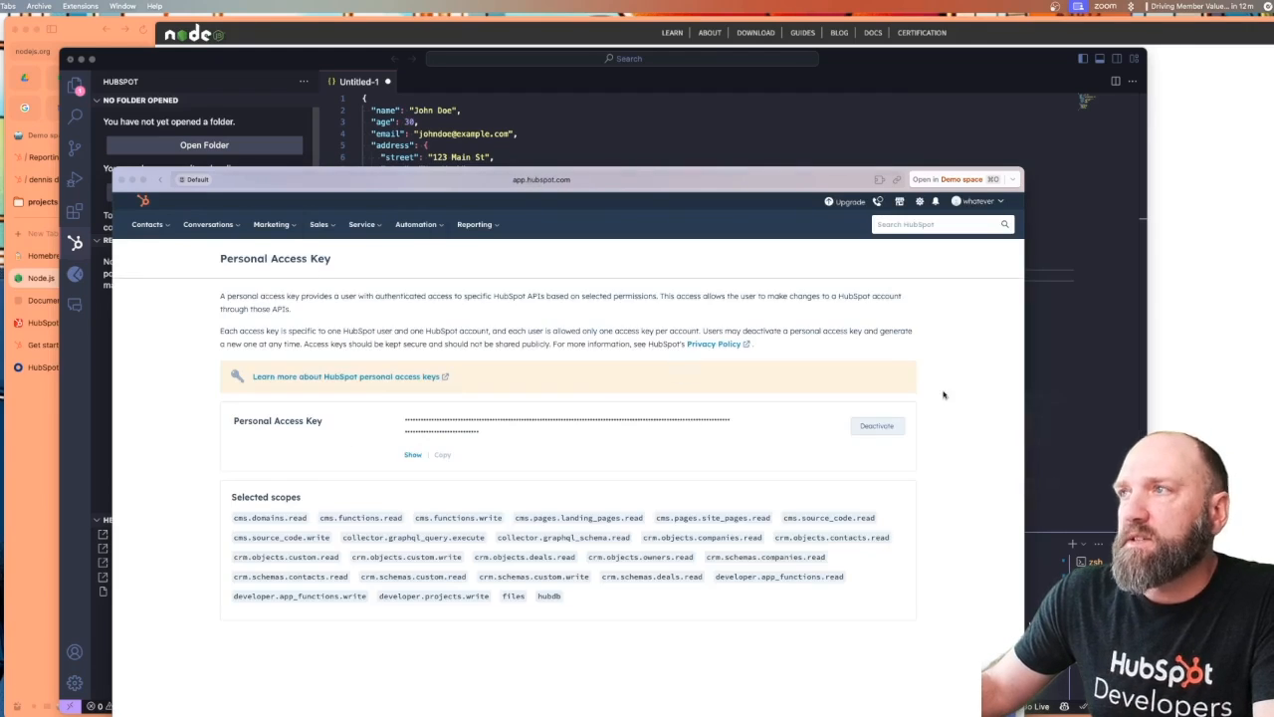
pyautogui.click(876, 426)
# Confirm deactivating the old key and generate a new personal access key
pyautogui.click(933, 401)
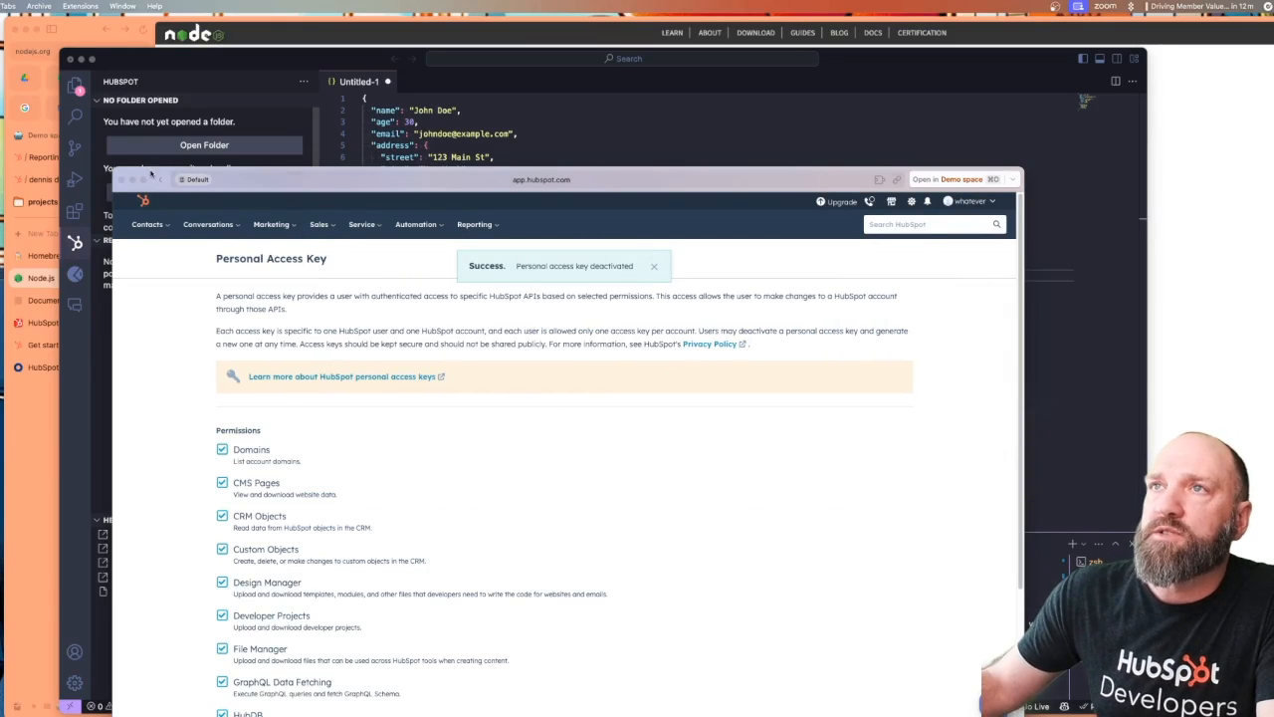
pyautogui.moveTo(151, 179)
pyautogui.mouseDown()
pyautogui.moveTo(154, 106)
pyautogui.moveTo(188, 94)
pyautogui.mouseUp()
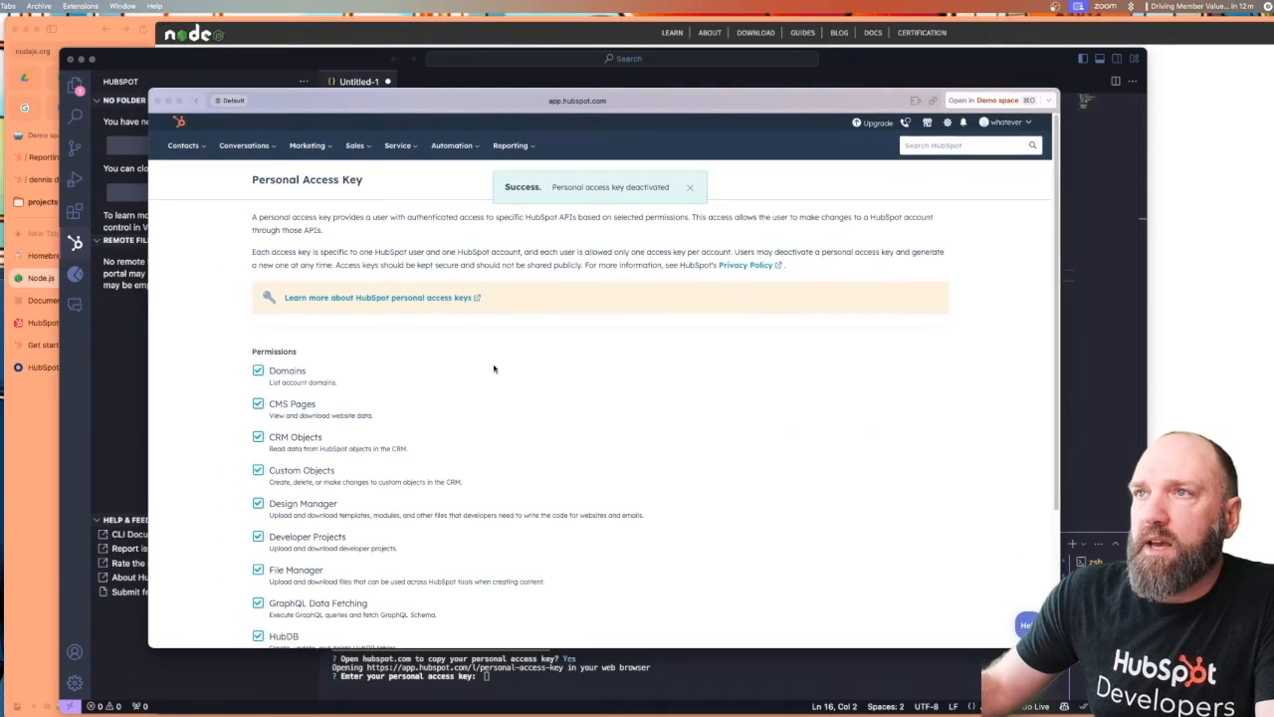
pyautogui.scroll(-2, 387, 386)
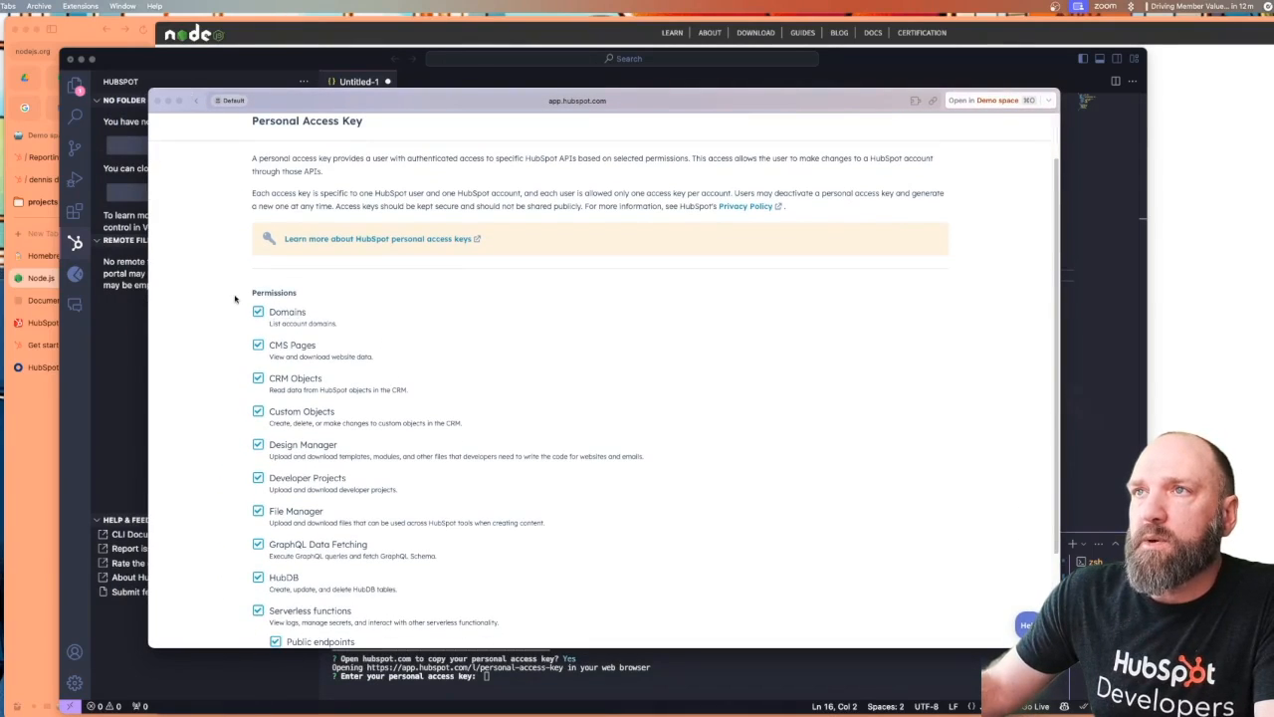
pyautogui.scroll(-3, 362, 510)
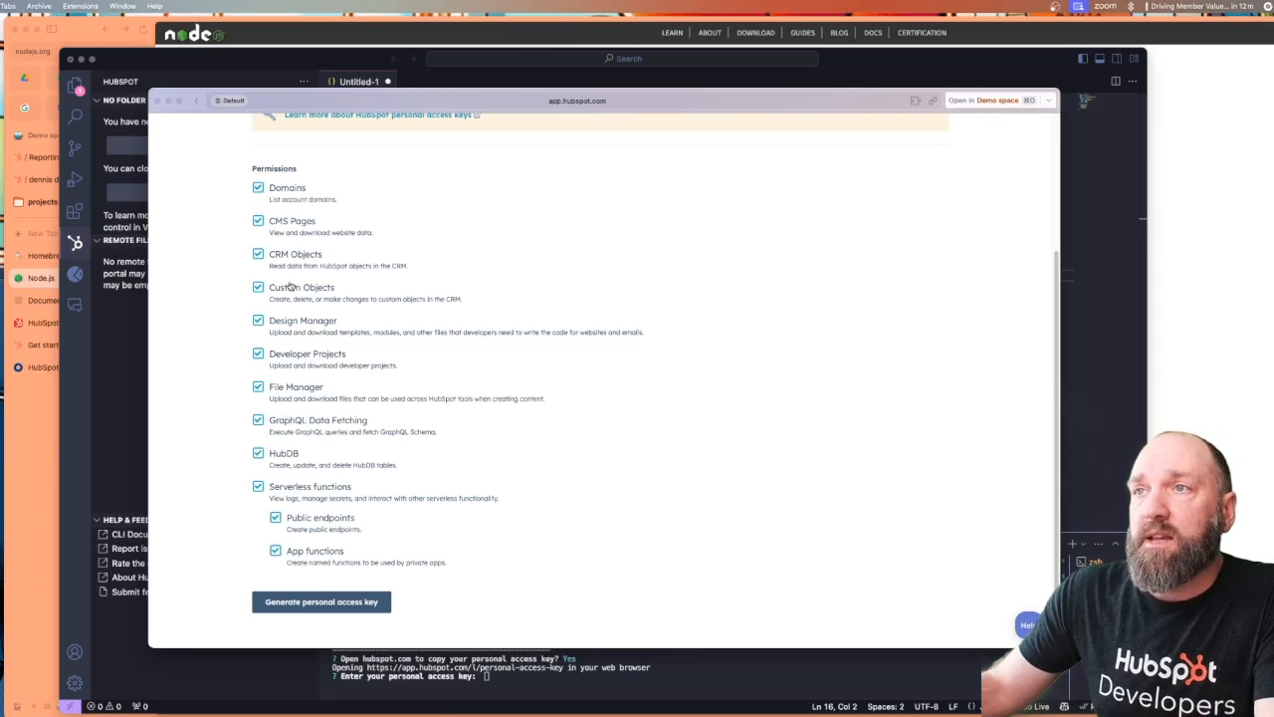
pyautogui.click(334, 606)
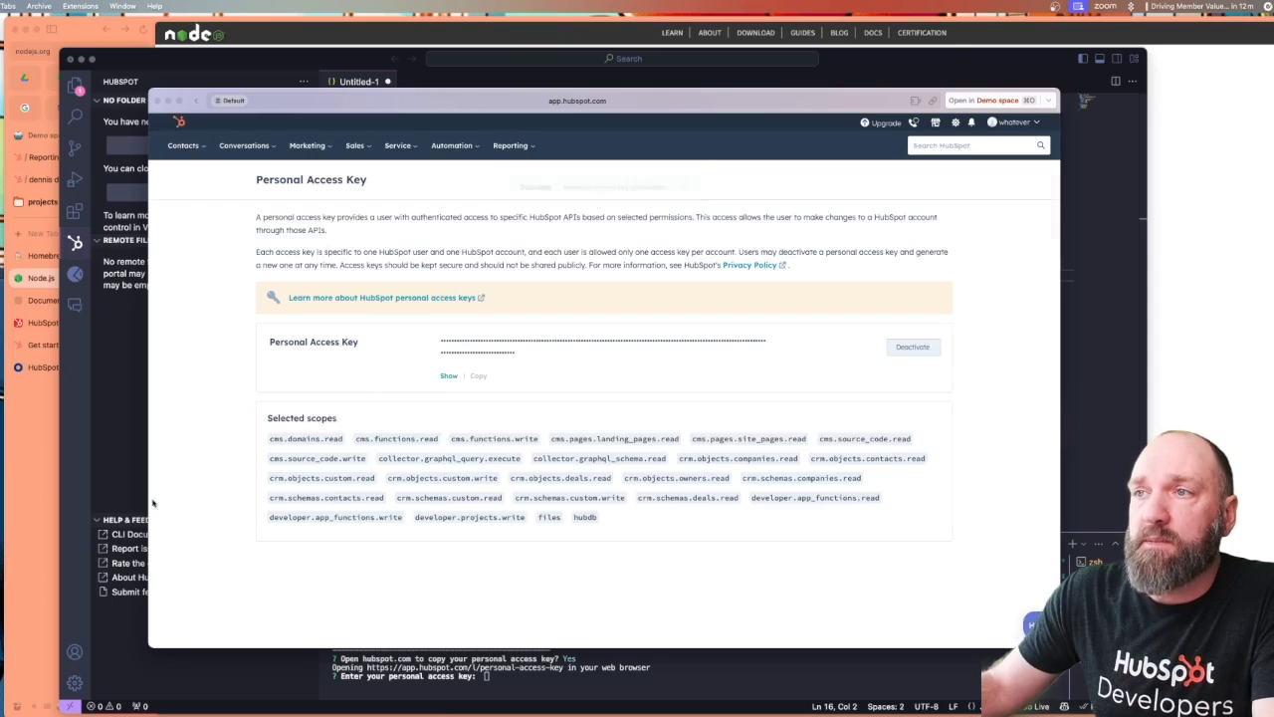
# Reveal and copy the new access key, then close the HubSpot browser window
pyautogui.click(447, 378)
pyautogui.click(477, 376)
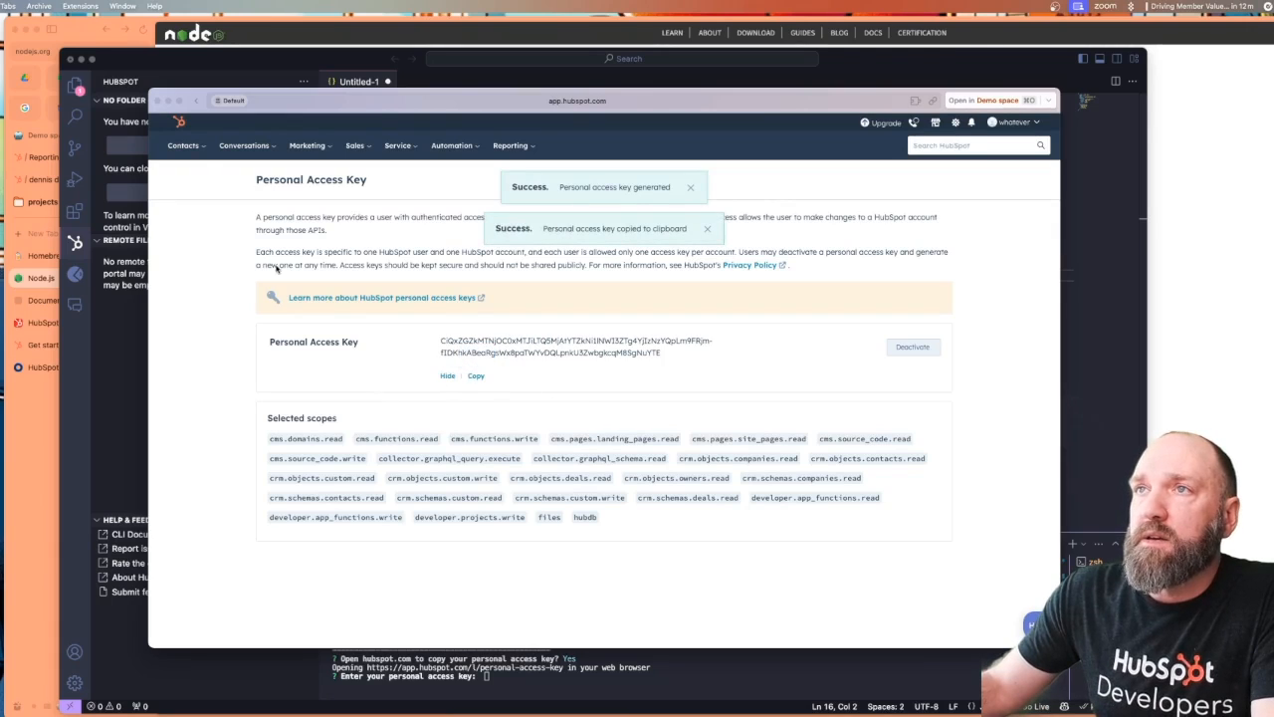
pyautogui.click(157, 101)
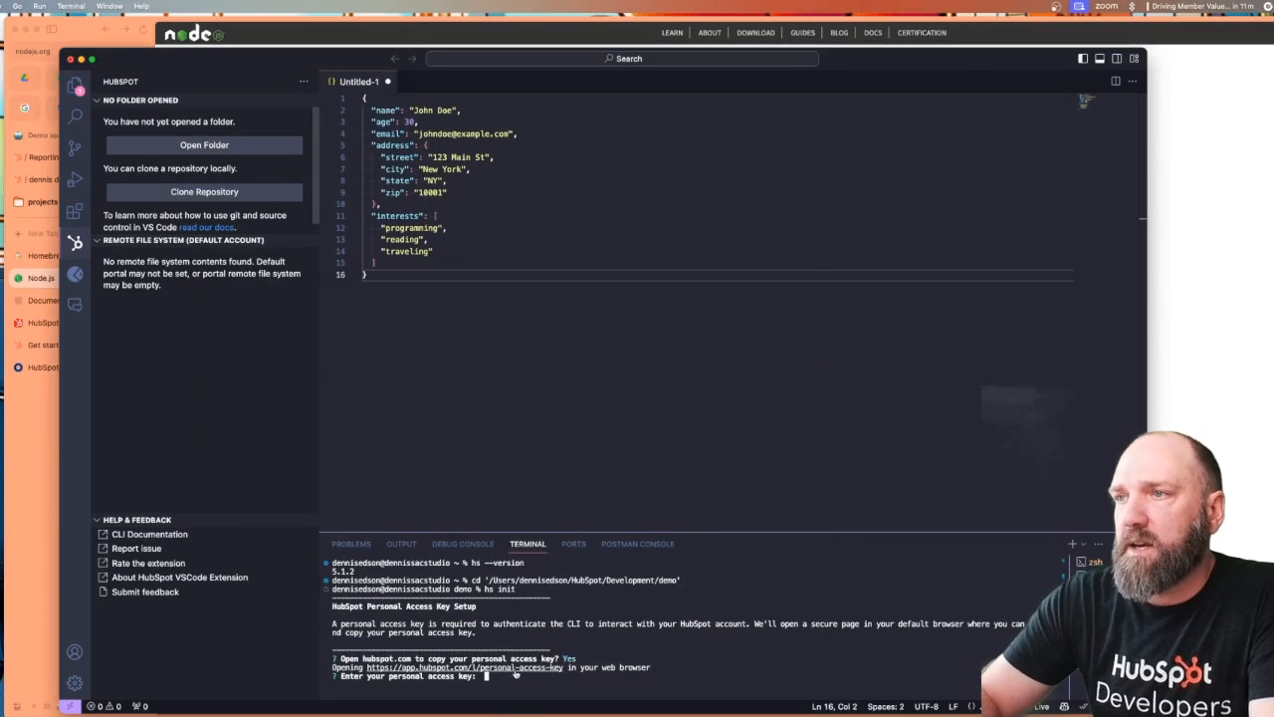
# Paste the access key at the hs init prompt and accept the default account name whatever
pyautogui.press('cmd+v')
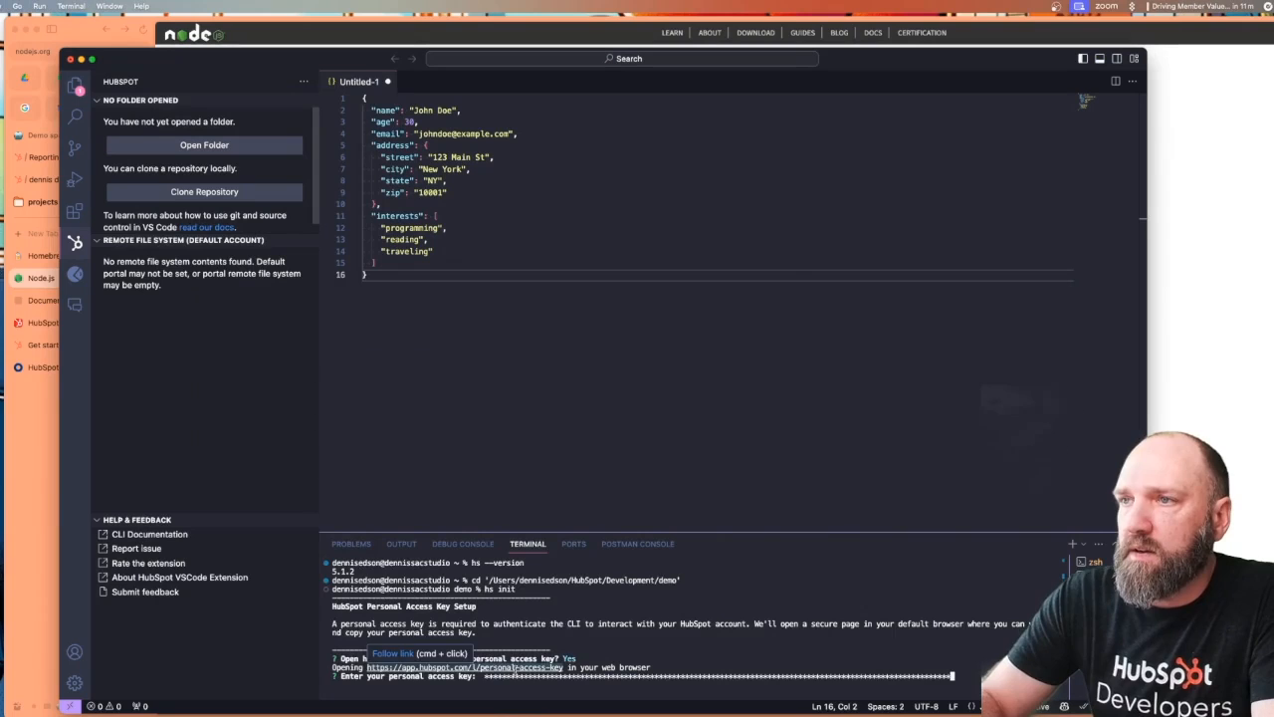
pyautogui.press('Return')
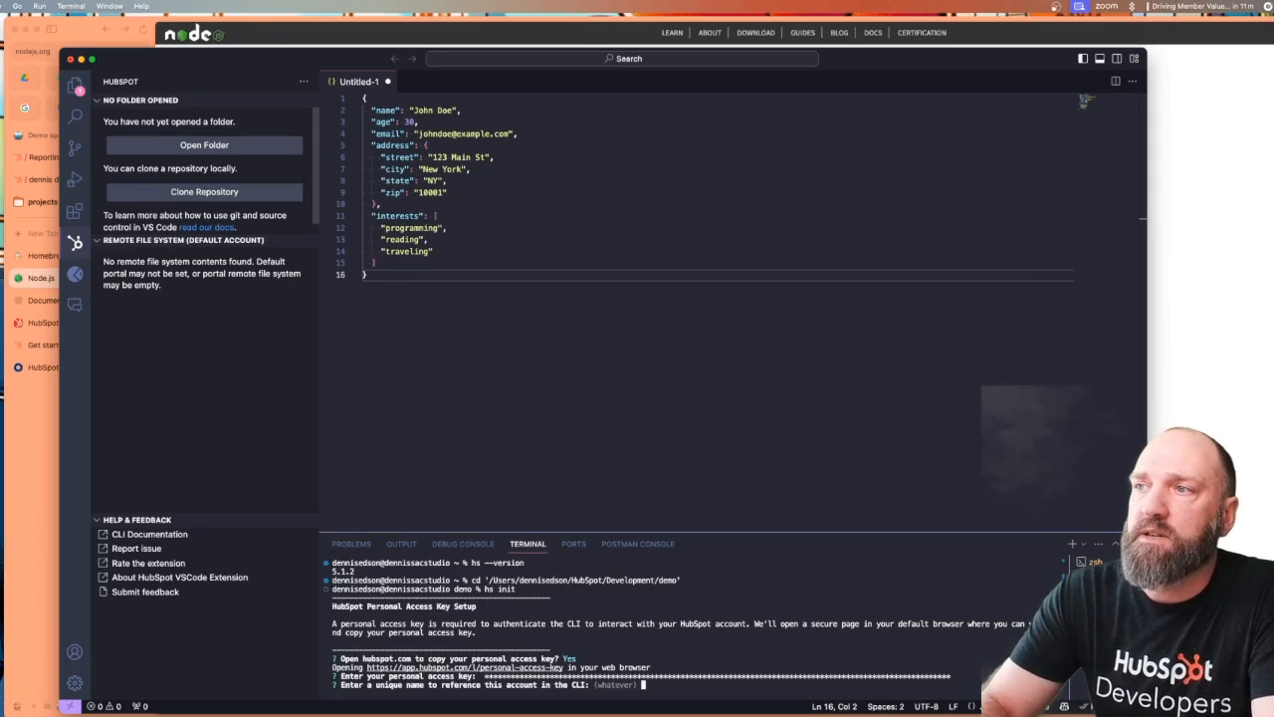
pyautogui.press('Return')
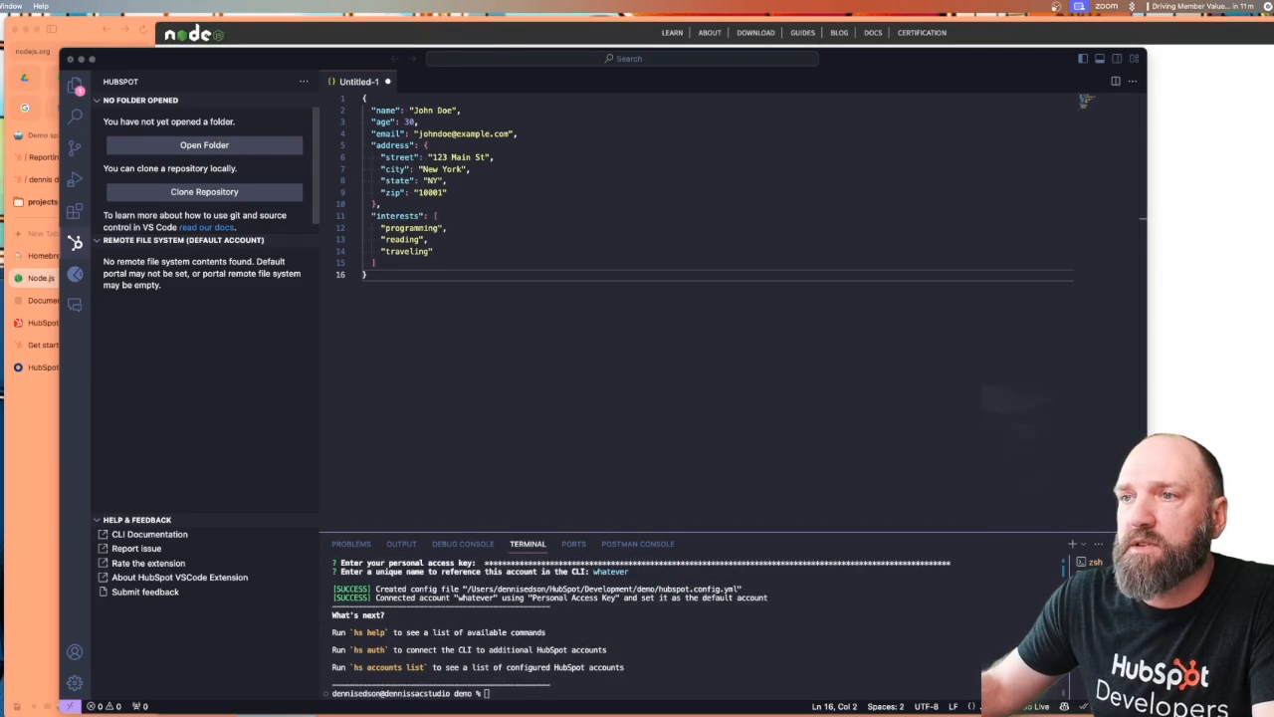
# Arrange the demo folder window and view the generated hubspot.config.yml
pyautogui.moveTo(582, 204); pyautogui.dragTo(155, 73)
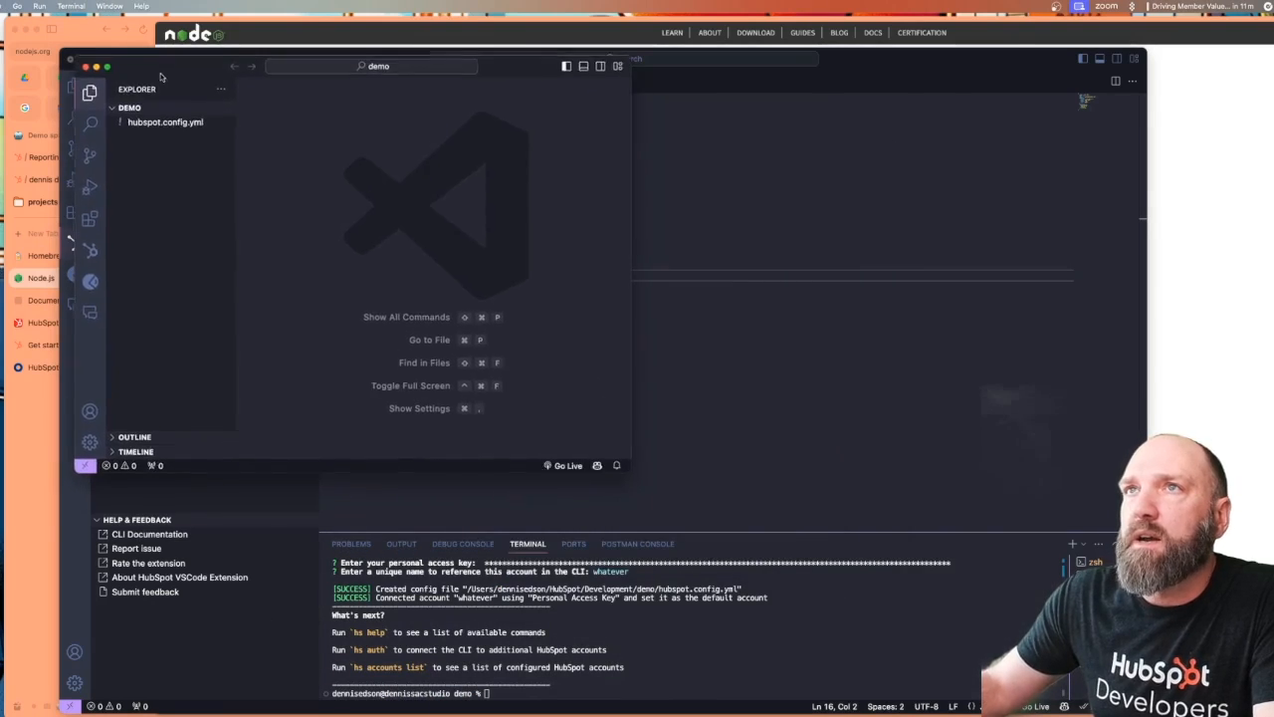
pyautogui.moveTo(622, 468); pyautogui.dragTo(1142, 697)
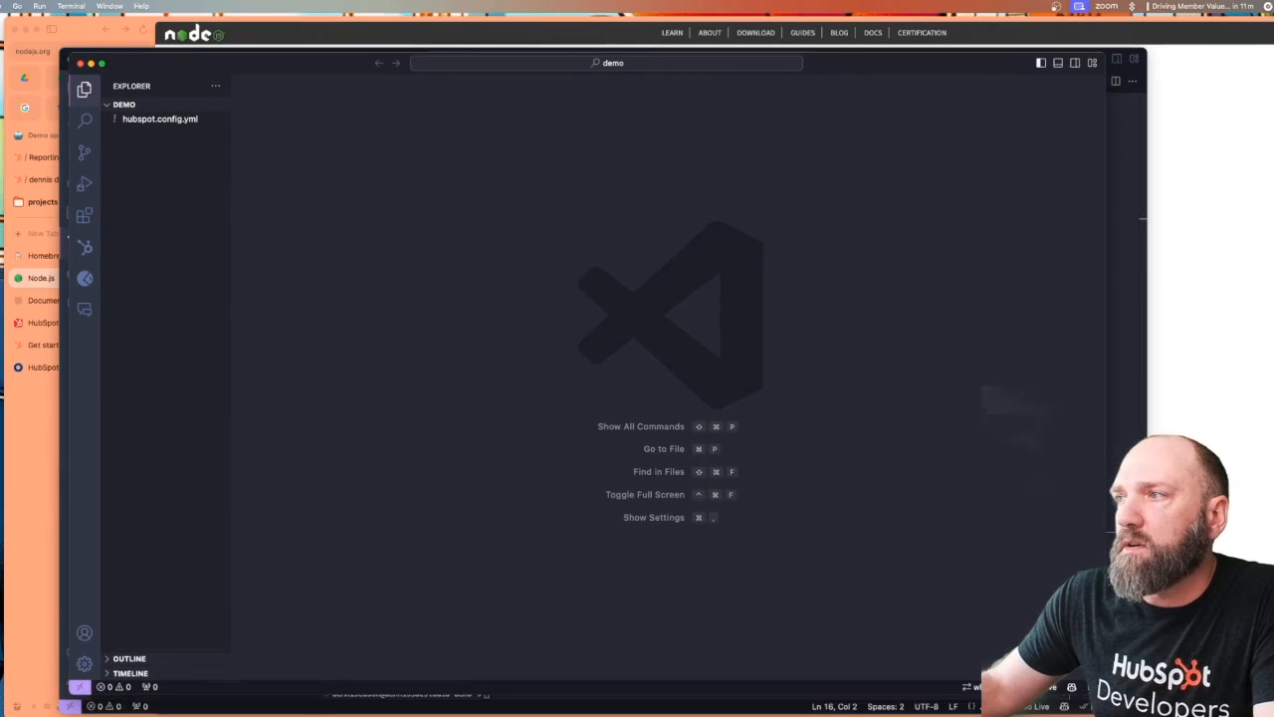
pyautogui.click(160, 118)
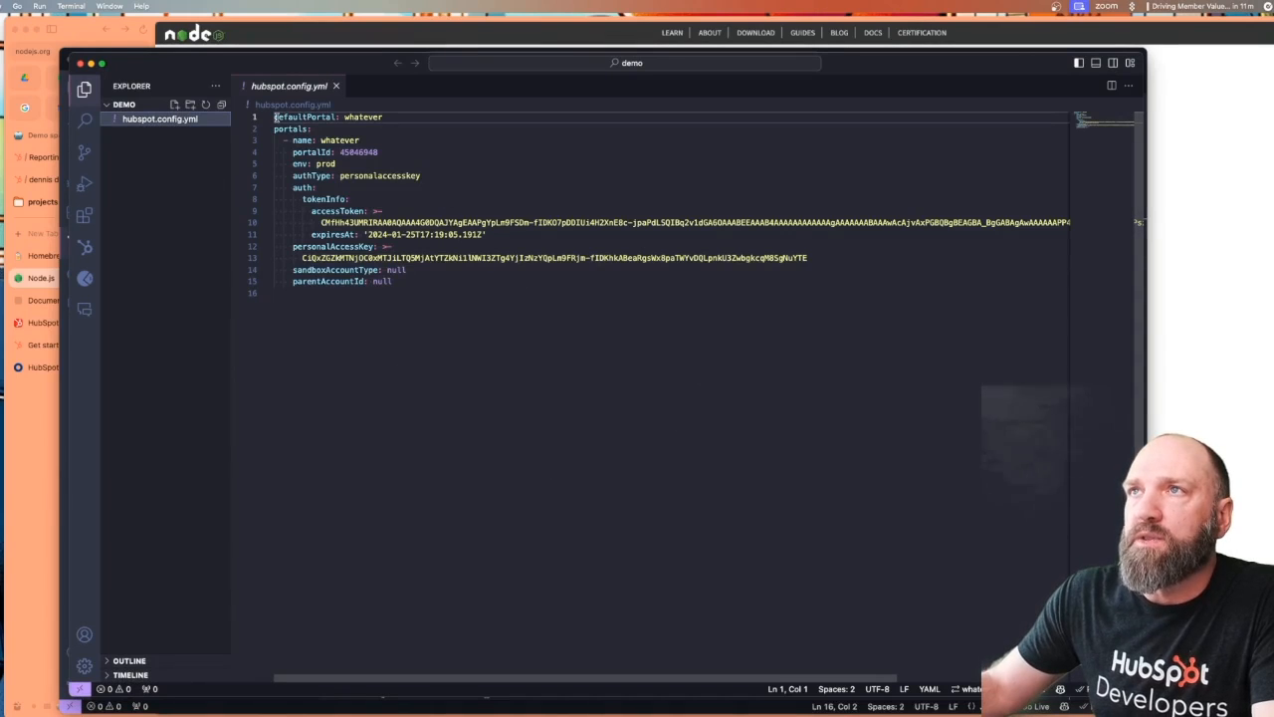
# Inspect the defaultPortal and portals entries, then close the demo folder window
pyautogui.moveTo(273, 116); pyautogui.dragTo(314, 128)
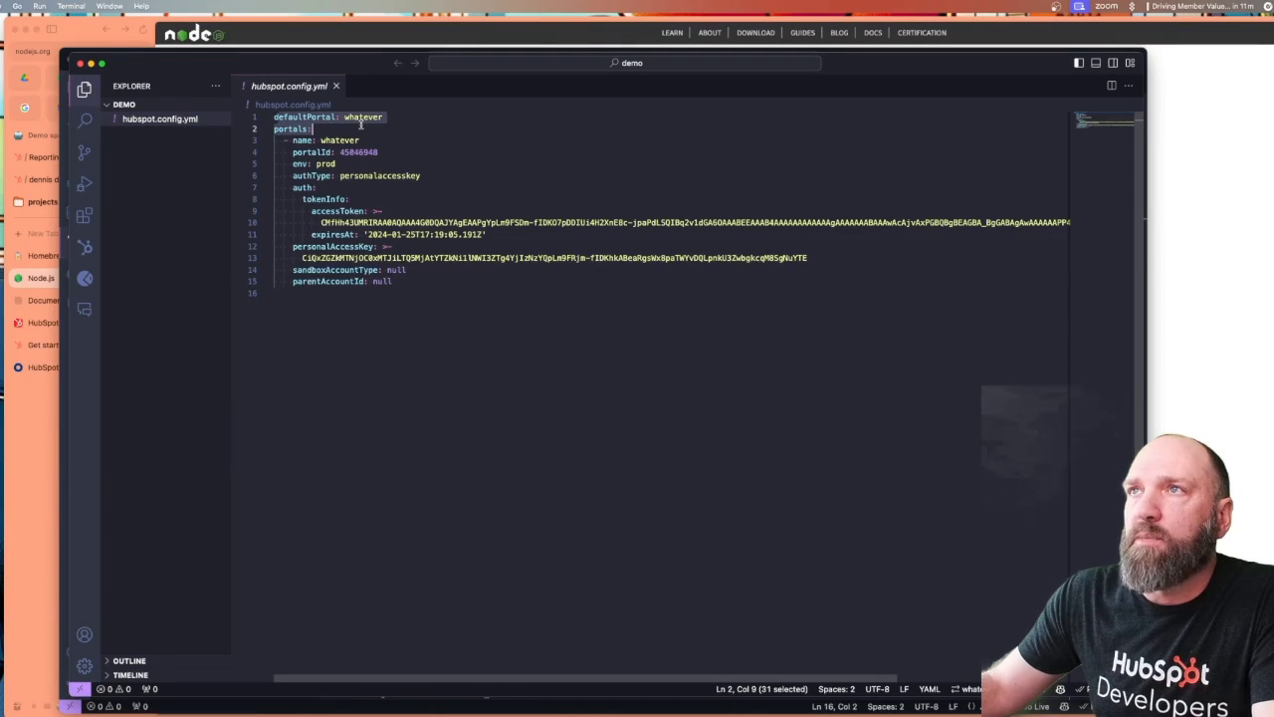
pyautogui.click(364, 304)
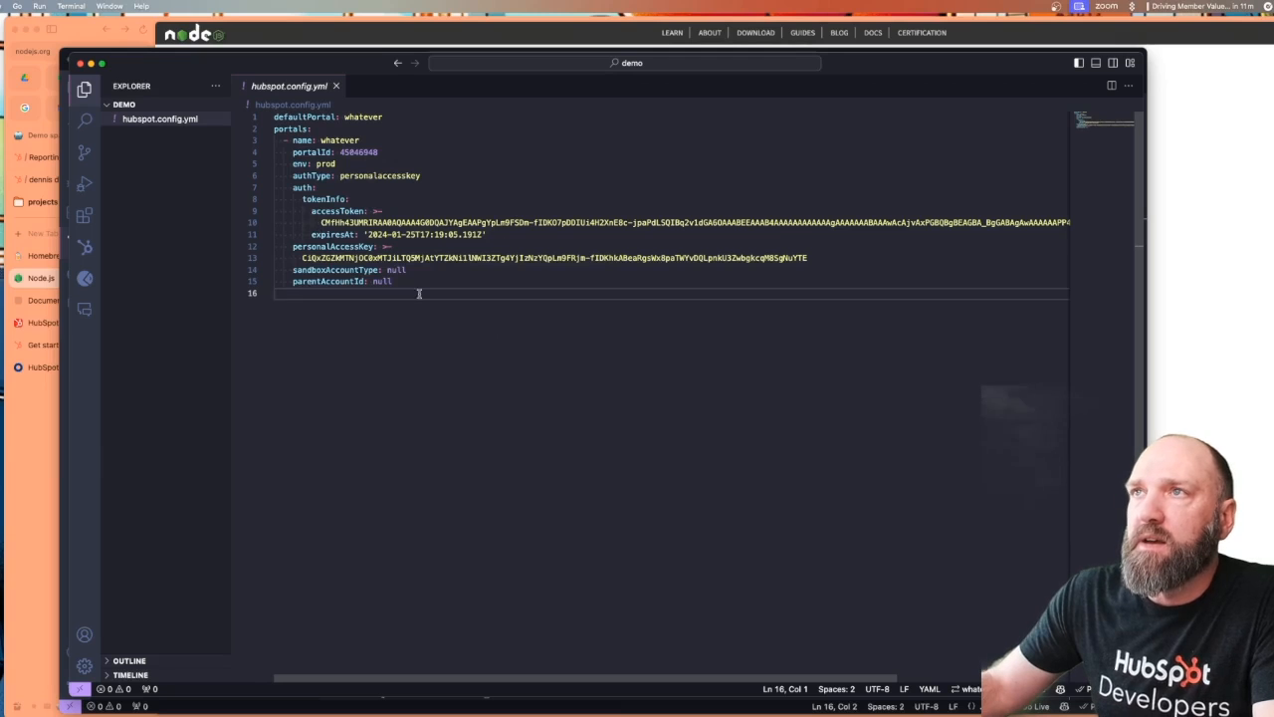
pyautogui.click(81, 65)
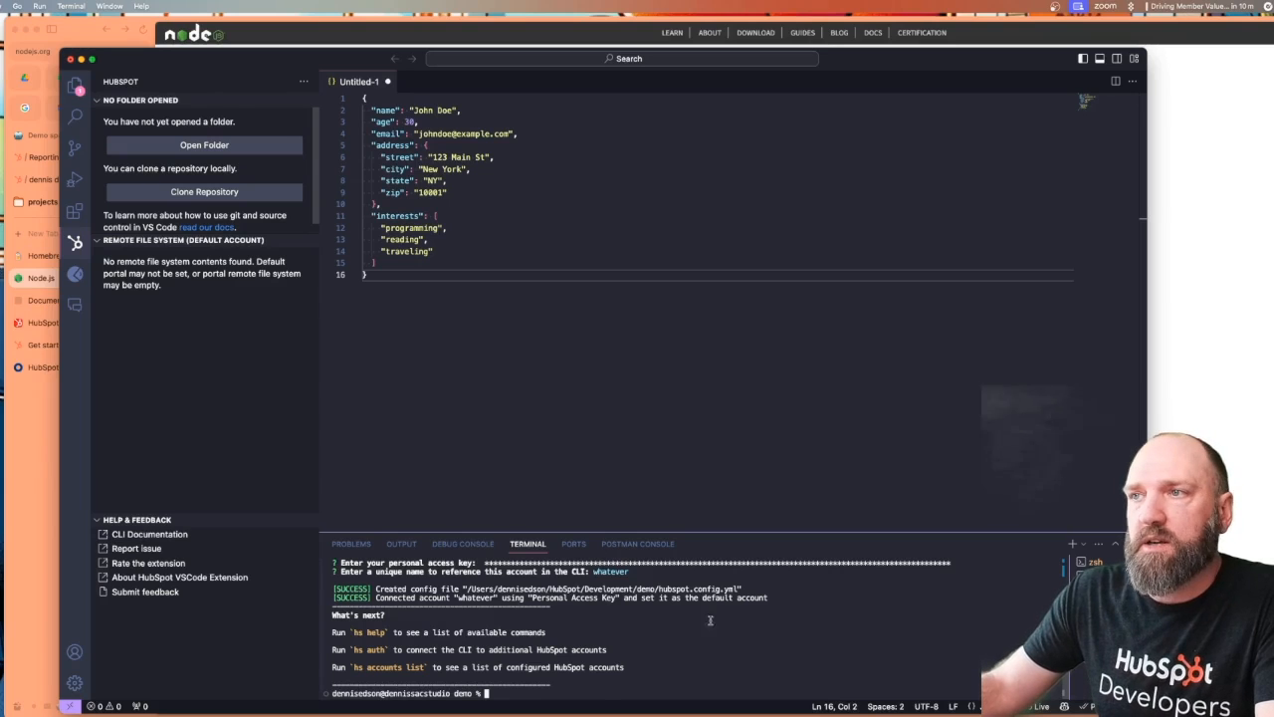
# Switch to the HubSpot browser tab and enter the whatever test account
pyautogui.click(12, 410)
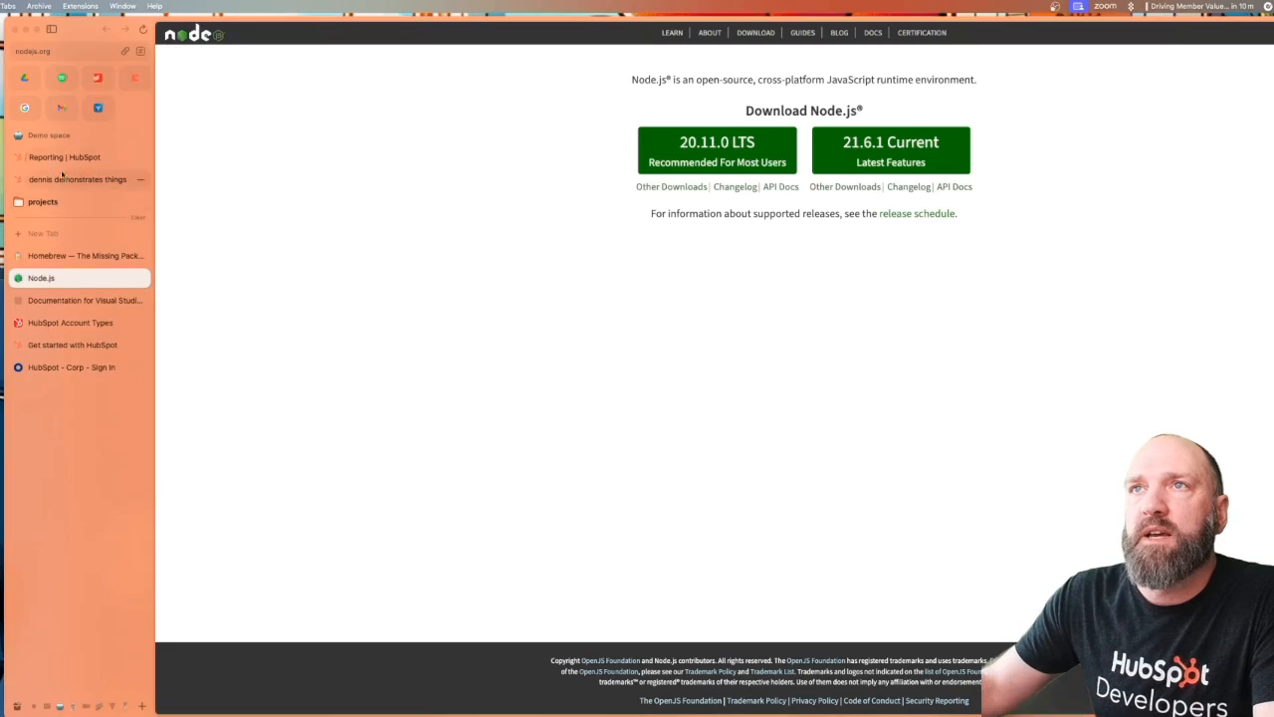
pyautogui.click(63, 157)
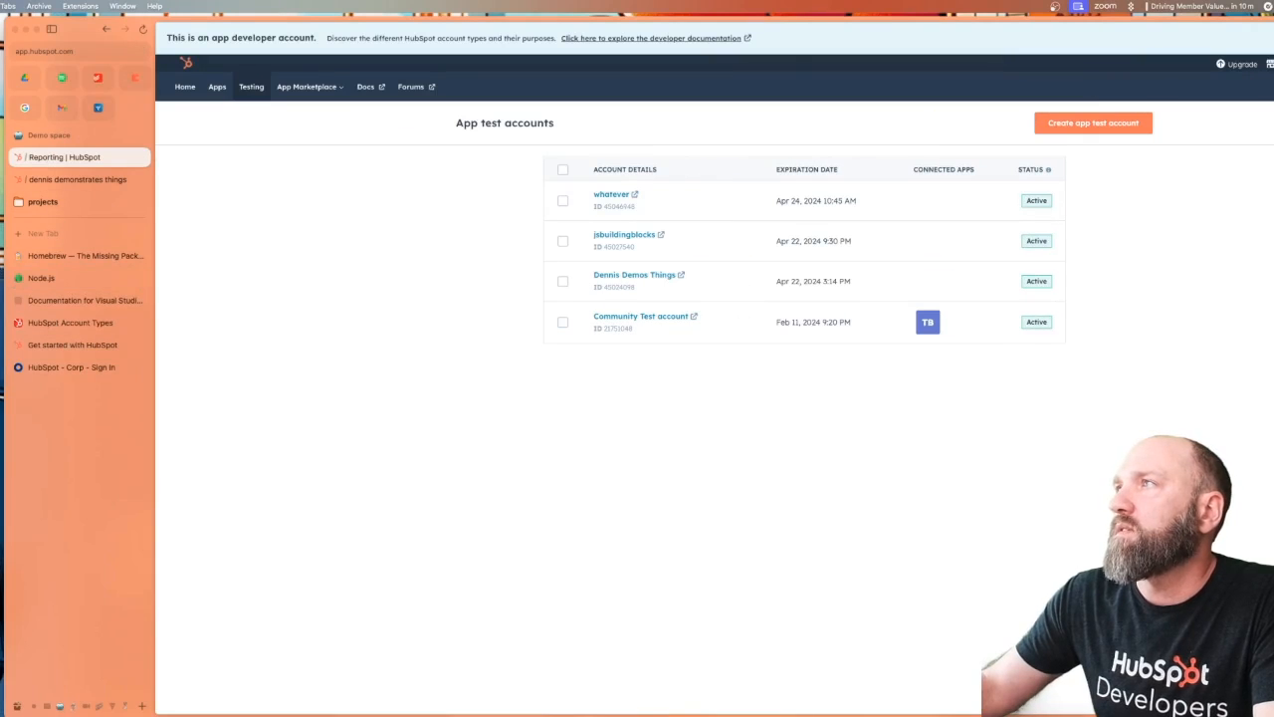
pyautogui.click(611, 196)
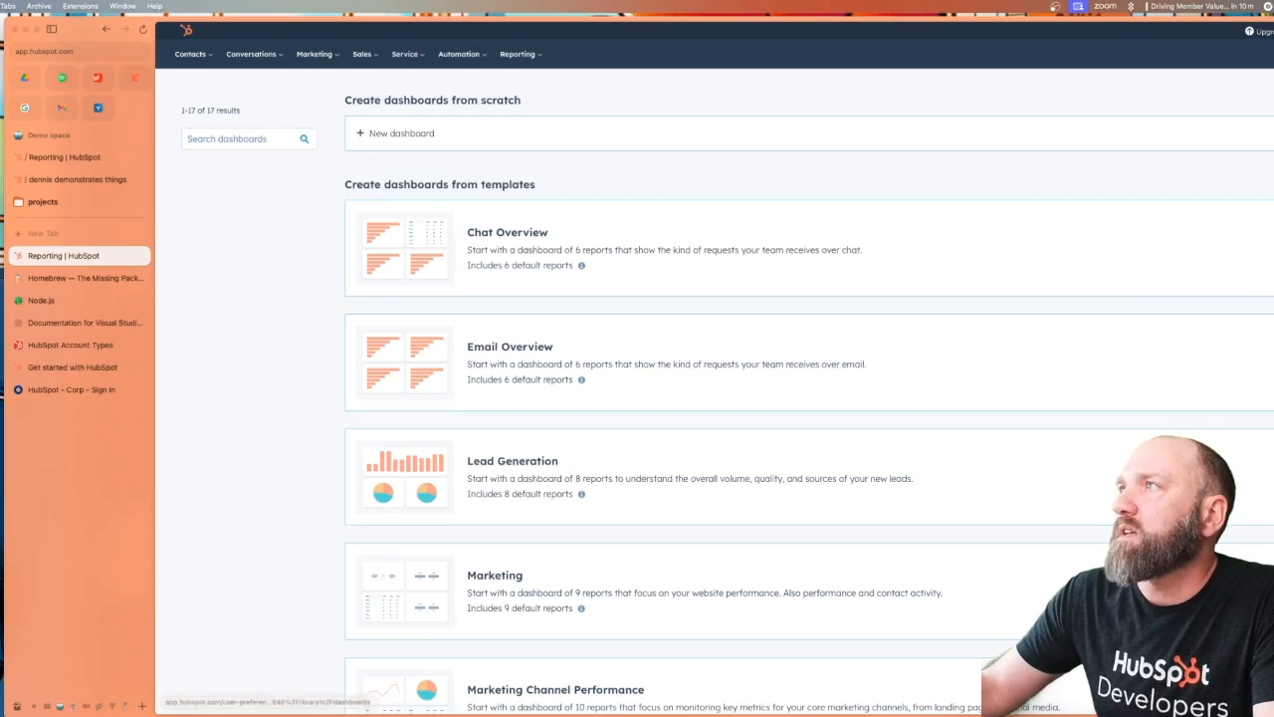
# Reach the Private Apps page under Settings > Integrations
pyautogui.click(248, 232)
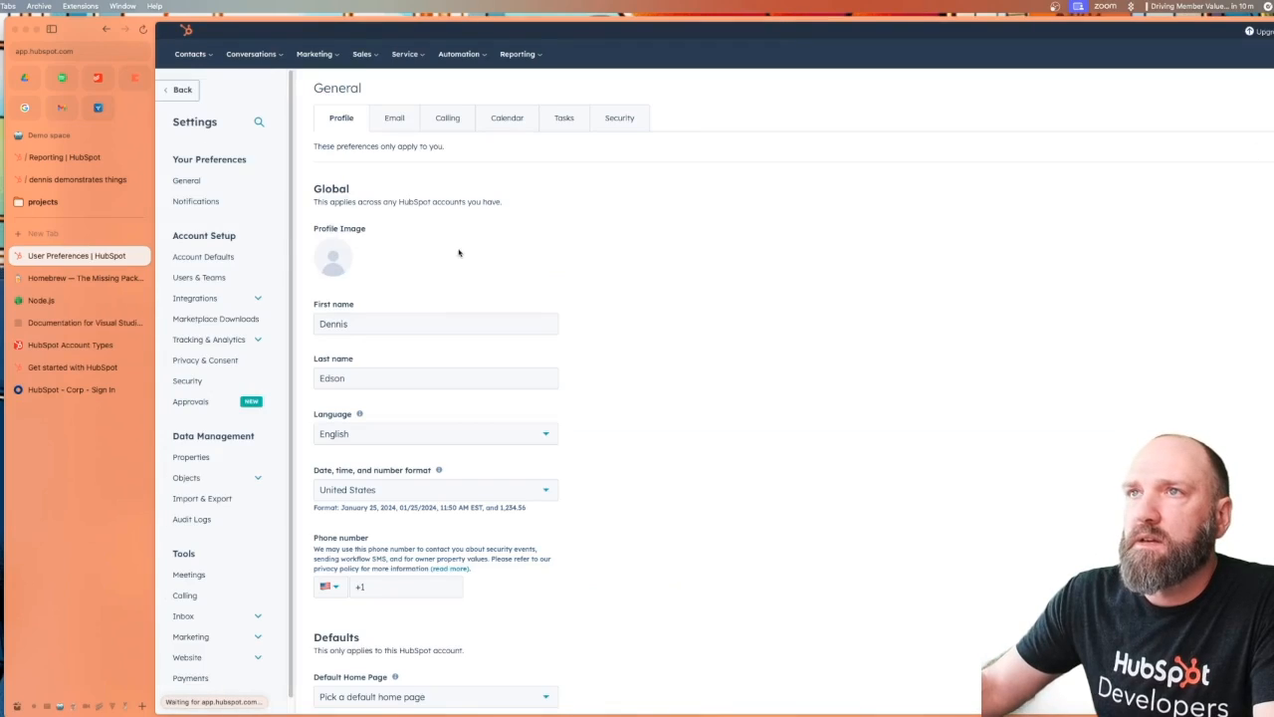
pyautogui.click(224, 298)
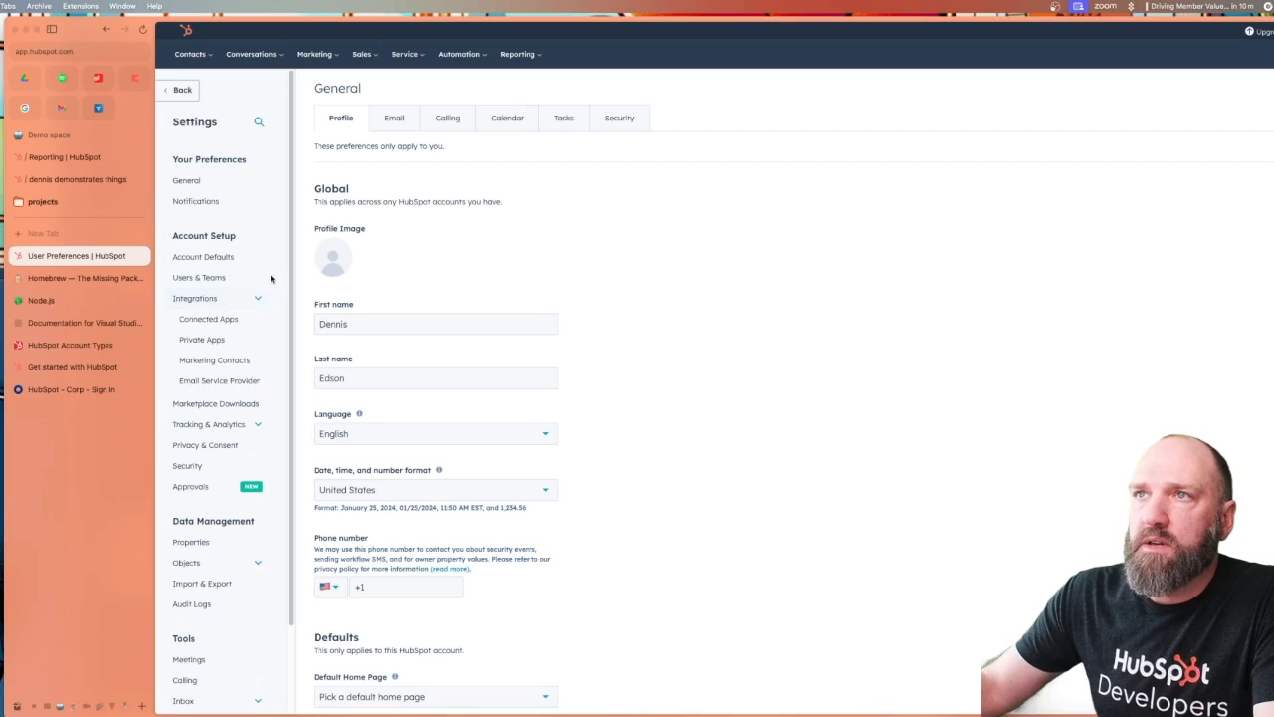
pyautogui.click(201, 343)
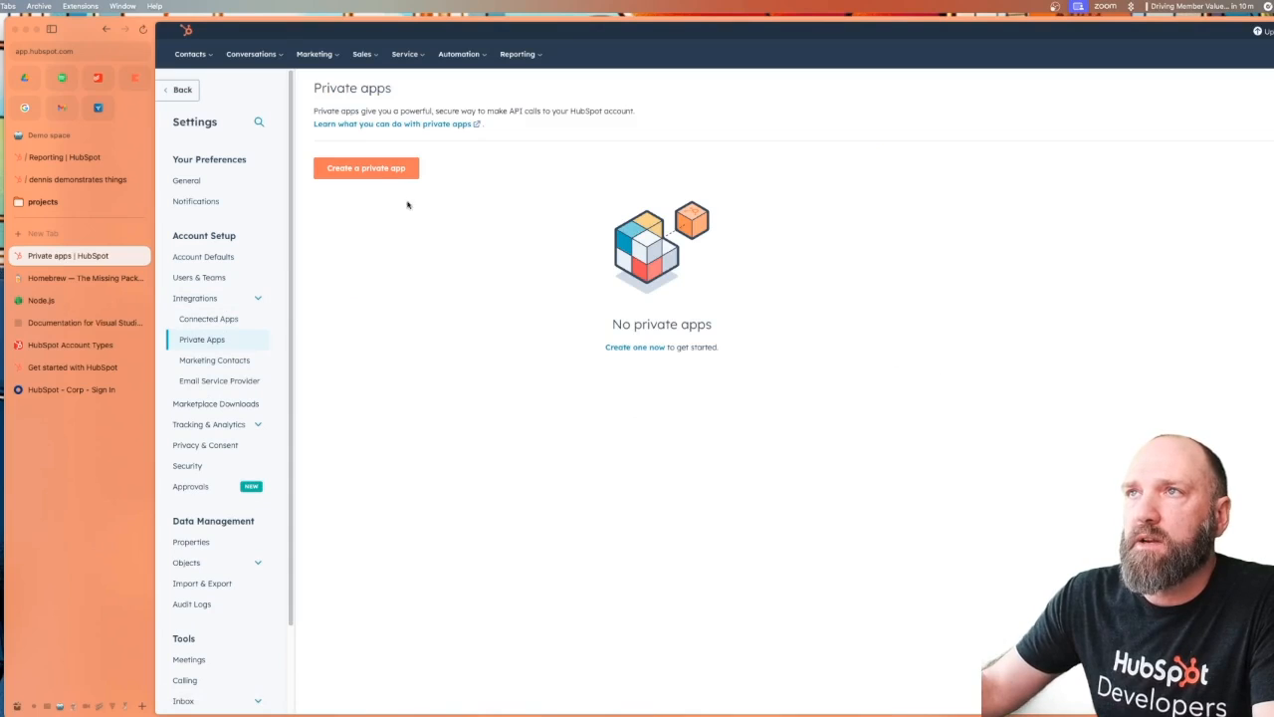
# Start a new private app and grant only Read on crm.objects.contacts in the CRM scopes
pyautogui.click(373, 169)
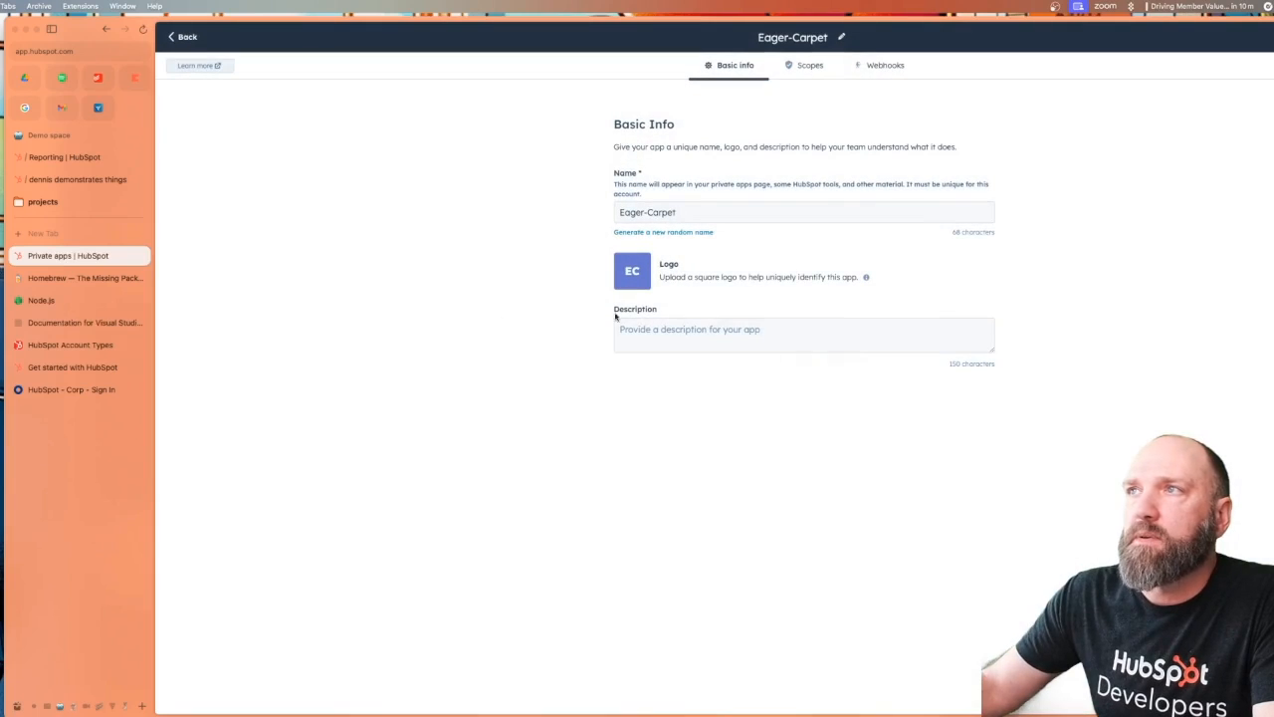
pyautogui.click(809, 64)
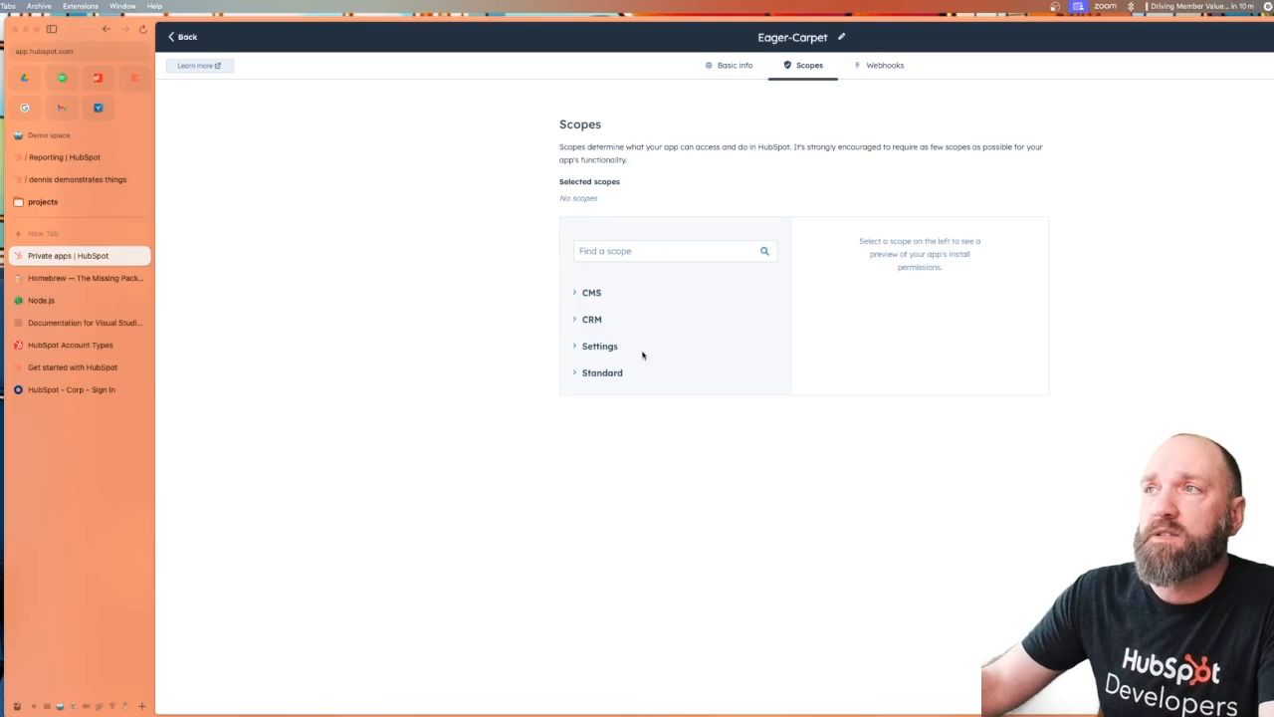
pyautogui.click(591, 318)
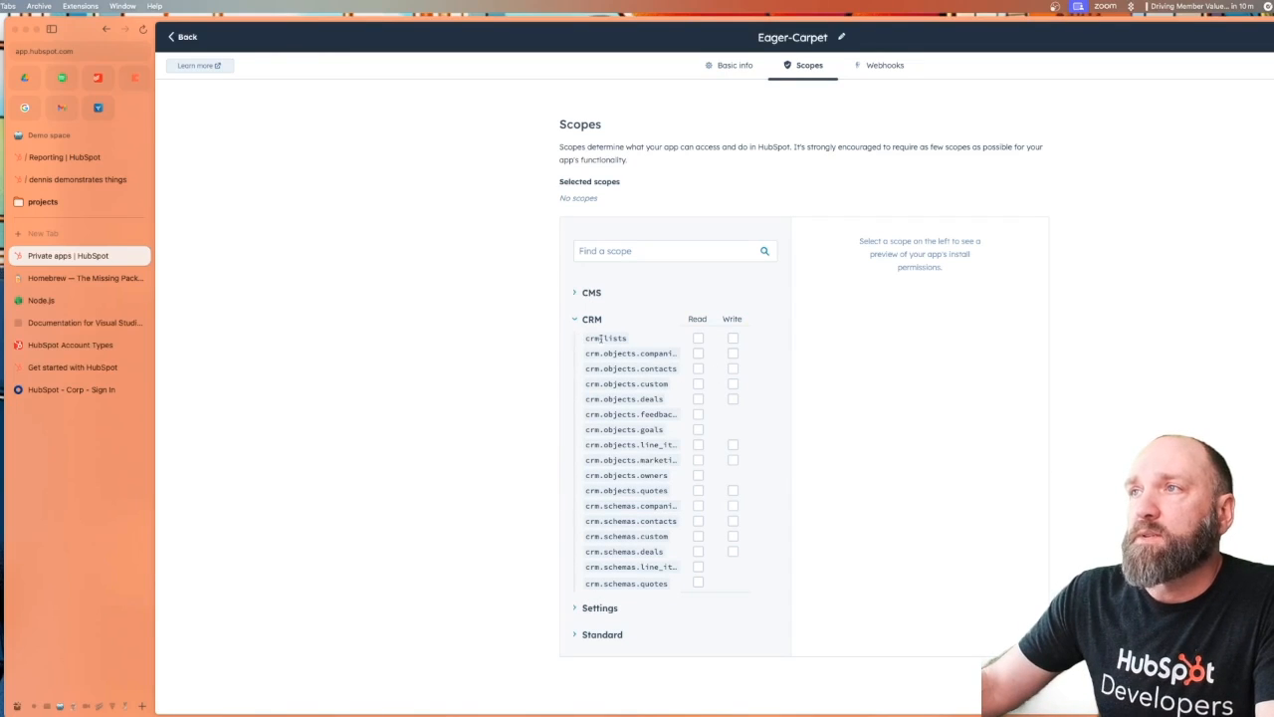
pyautogui.click(698, 368)
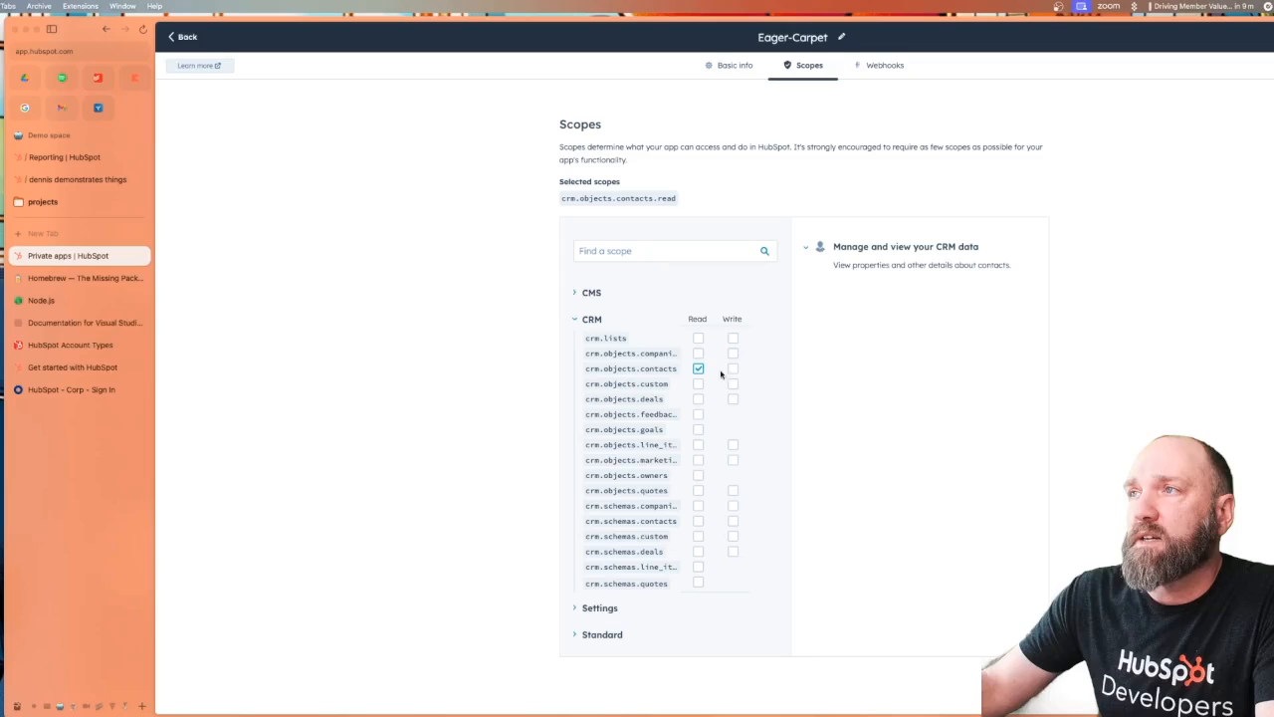
pyautogui.click(734, 369)
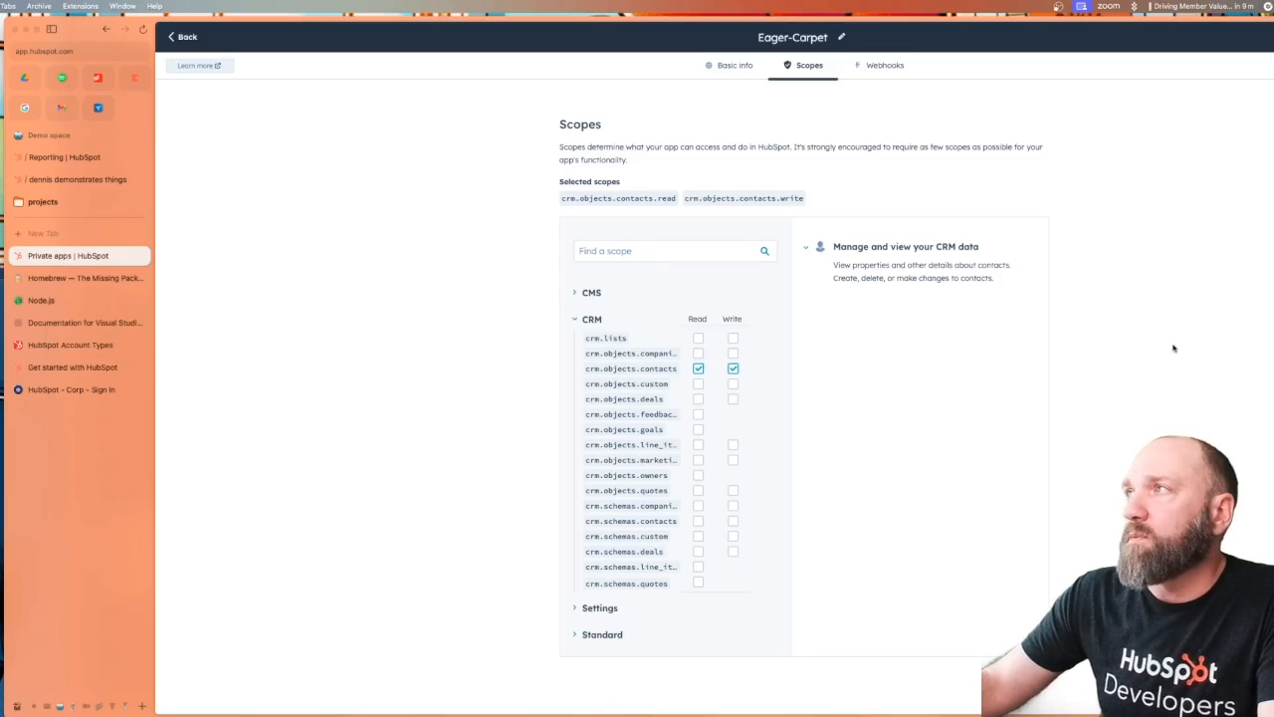
pyautogui.click(733, 370)
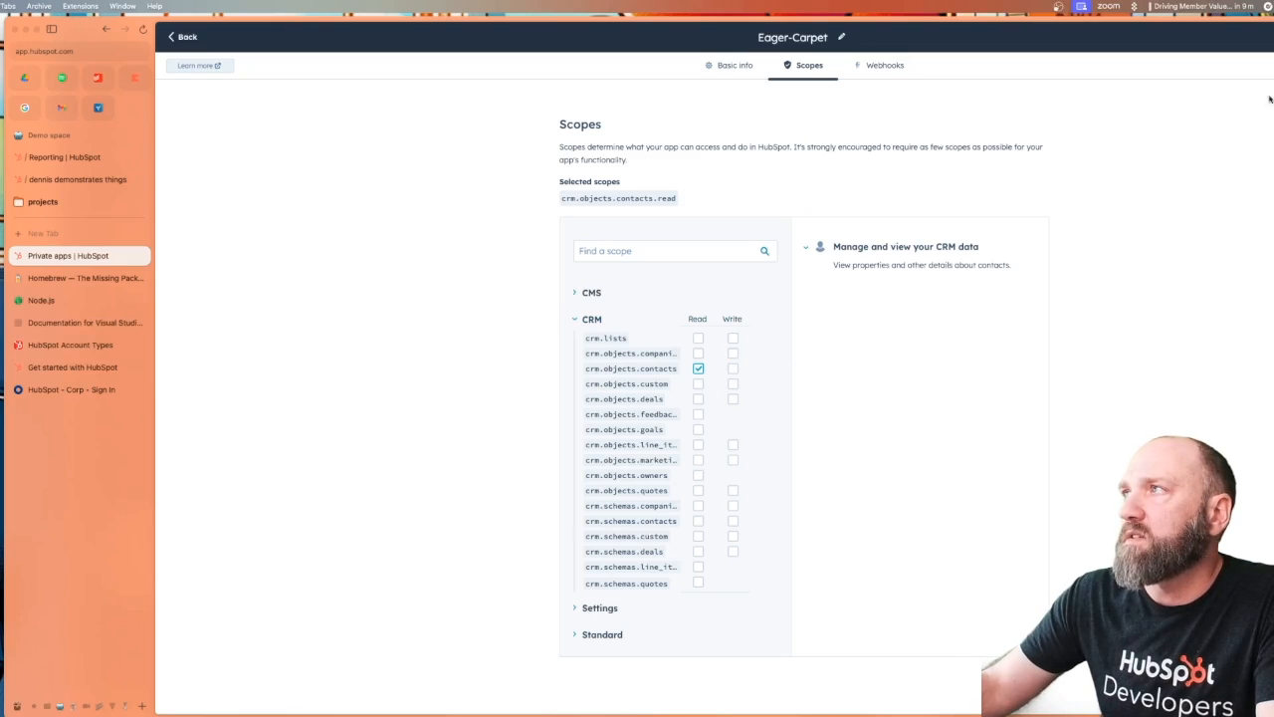
# Create the app, confirm creation and skip the post-creation notice
pyautogui.press('Return')
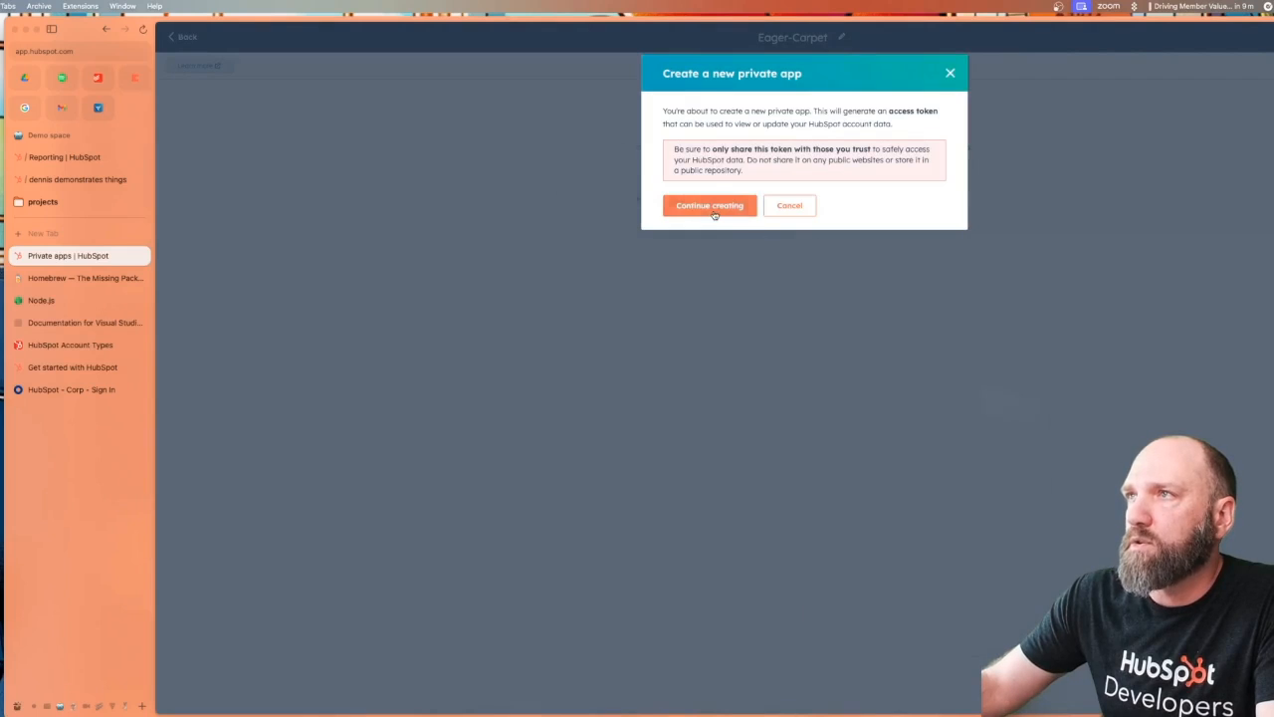
pyautogui.press('Return')
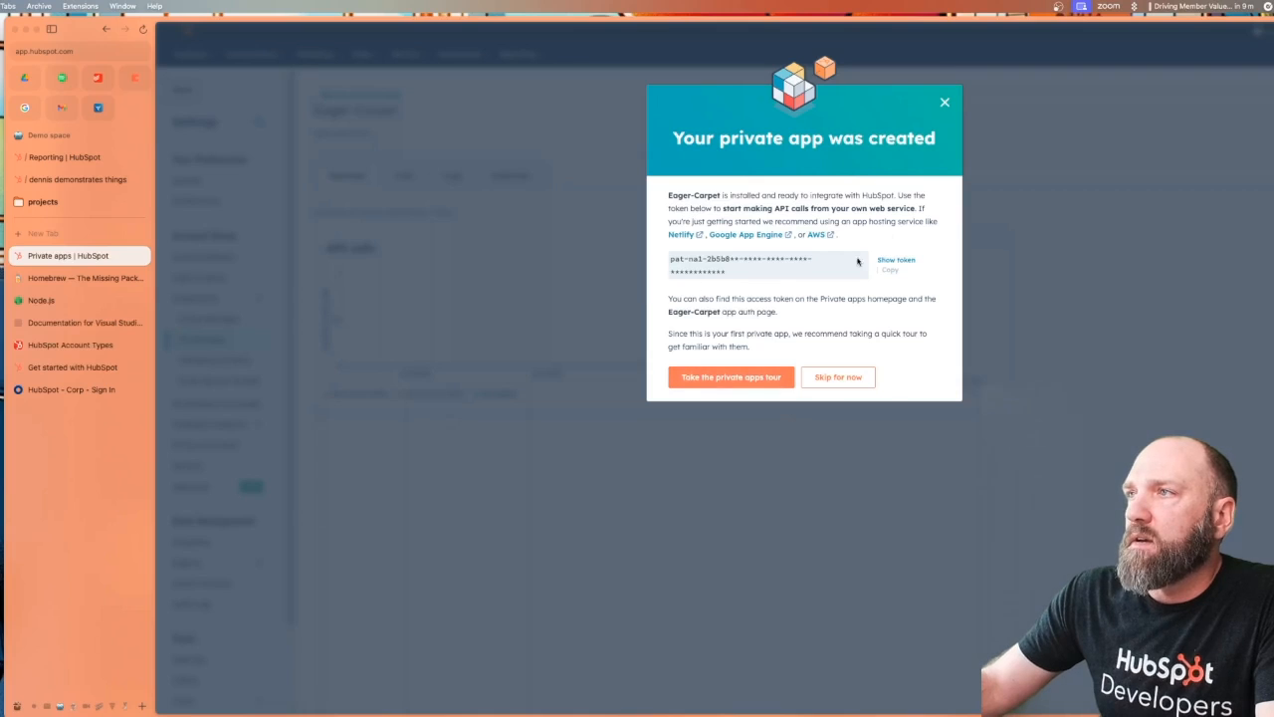
pyautogui.click(836, 378)
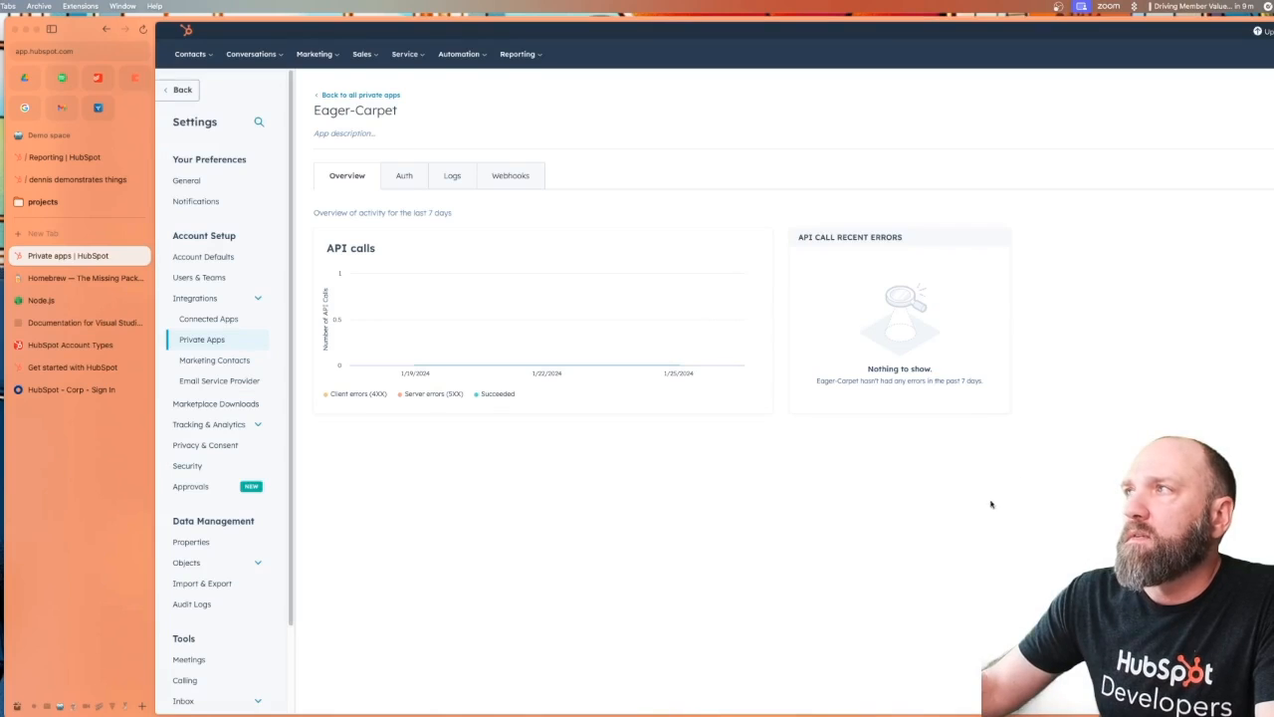
# Edit Eager-Carpet to add Write on crm.objects.contacts and commit the scope change
pyautogui.click(404, 175)
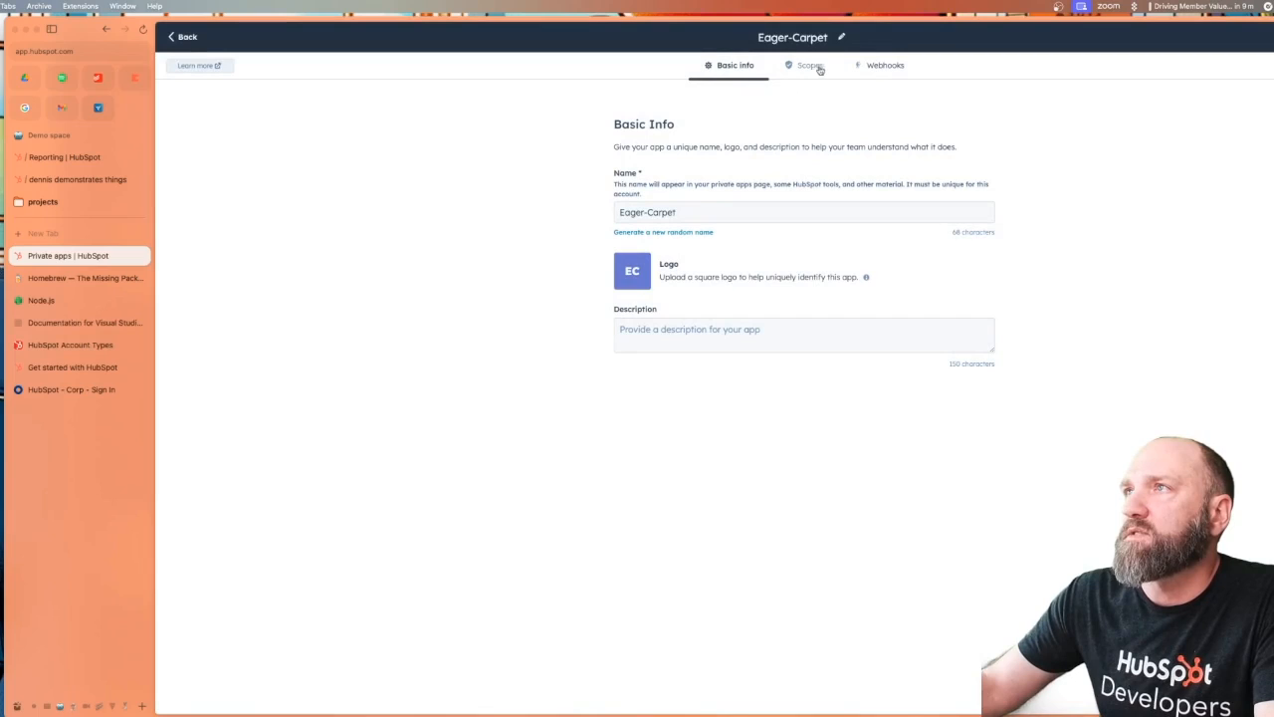
pyautogui.click(810, 65)
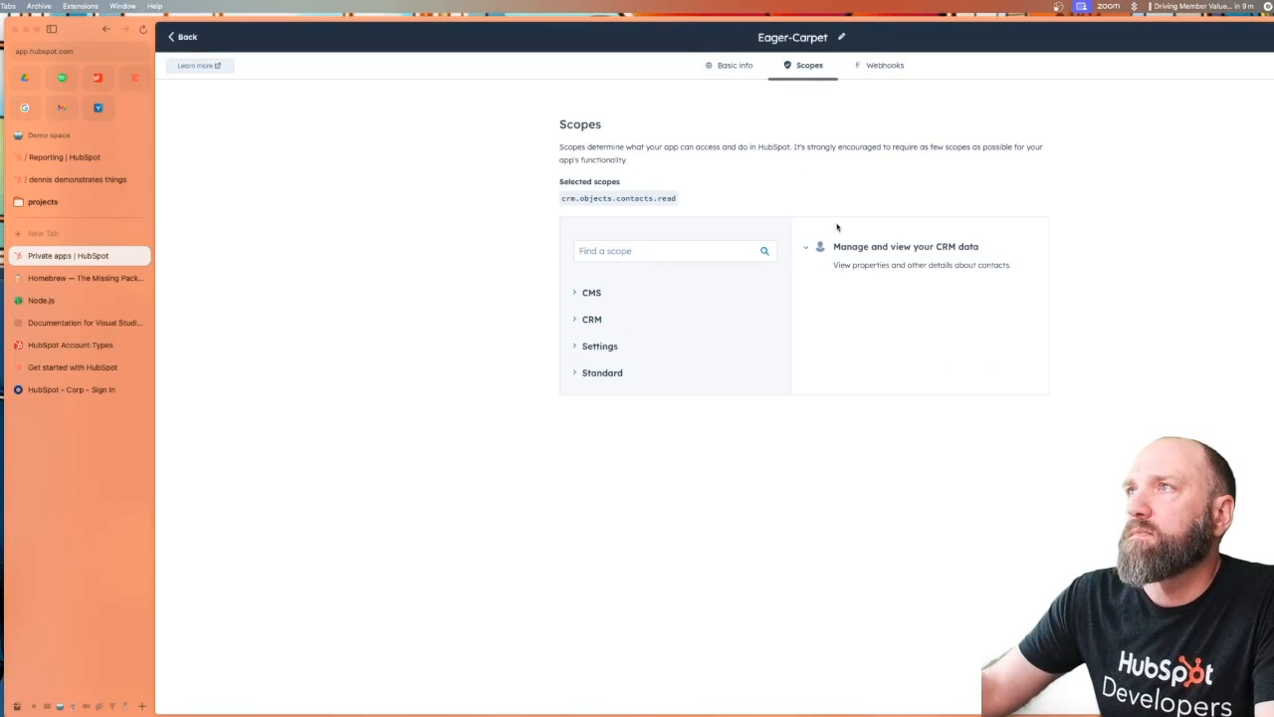
pyautogui.click(587, 321)
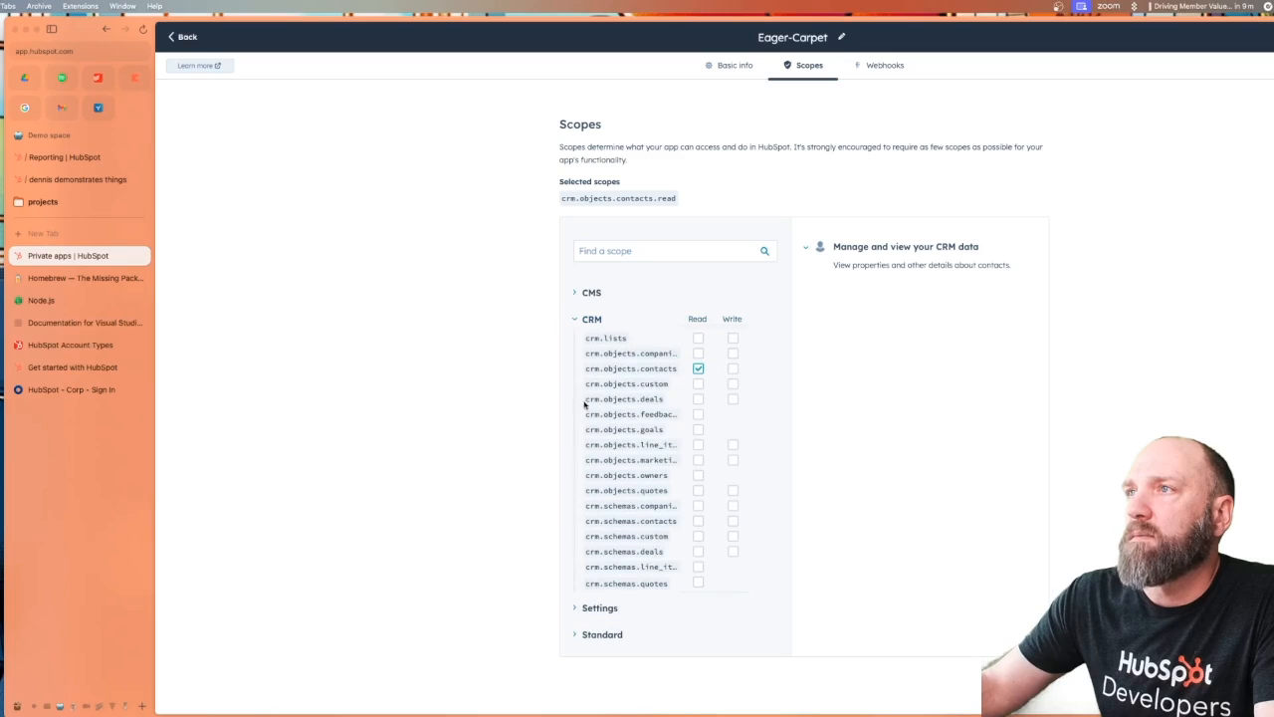
pyautogui.click(733, 369)
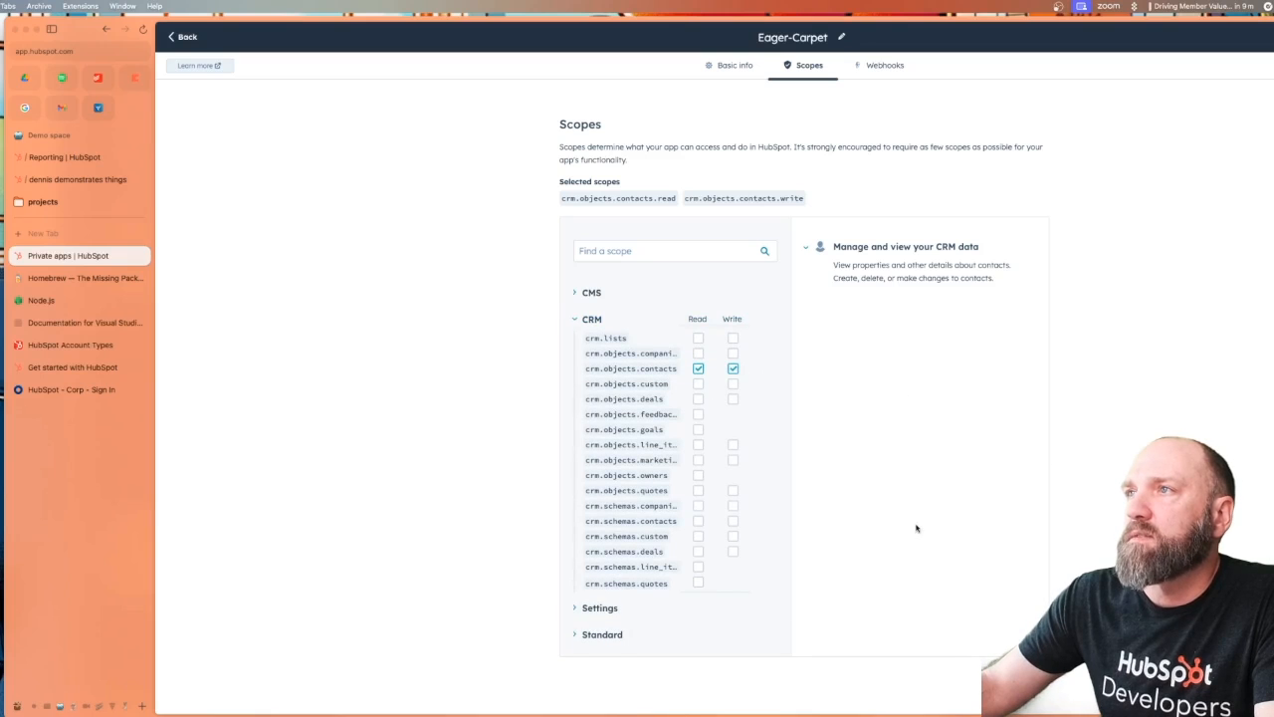
pyautogui.hotkey('ctrl', 's')
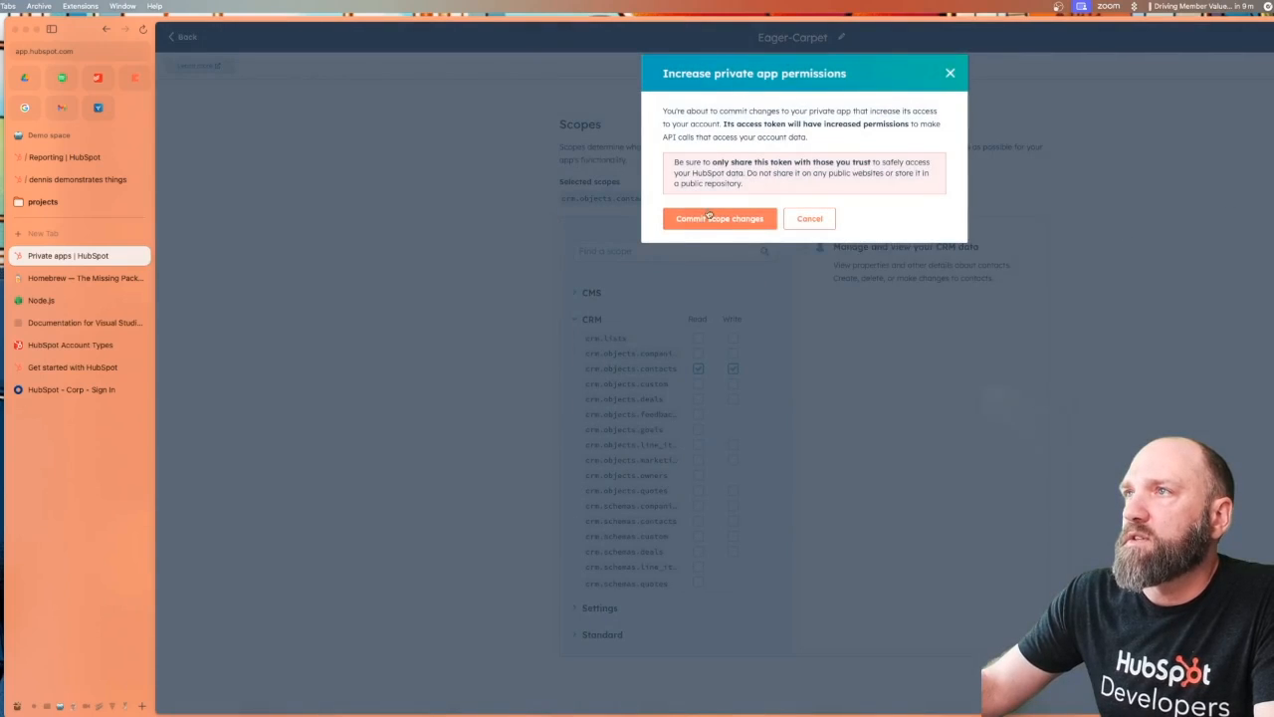
pyautogui.click(734, 217)
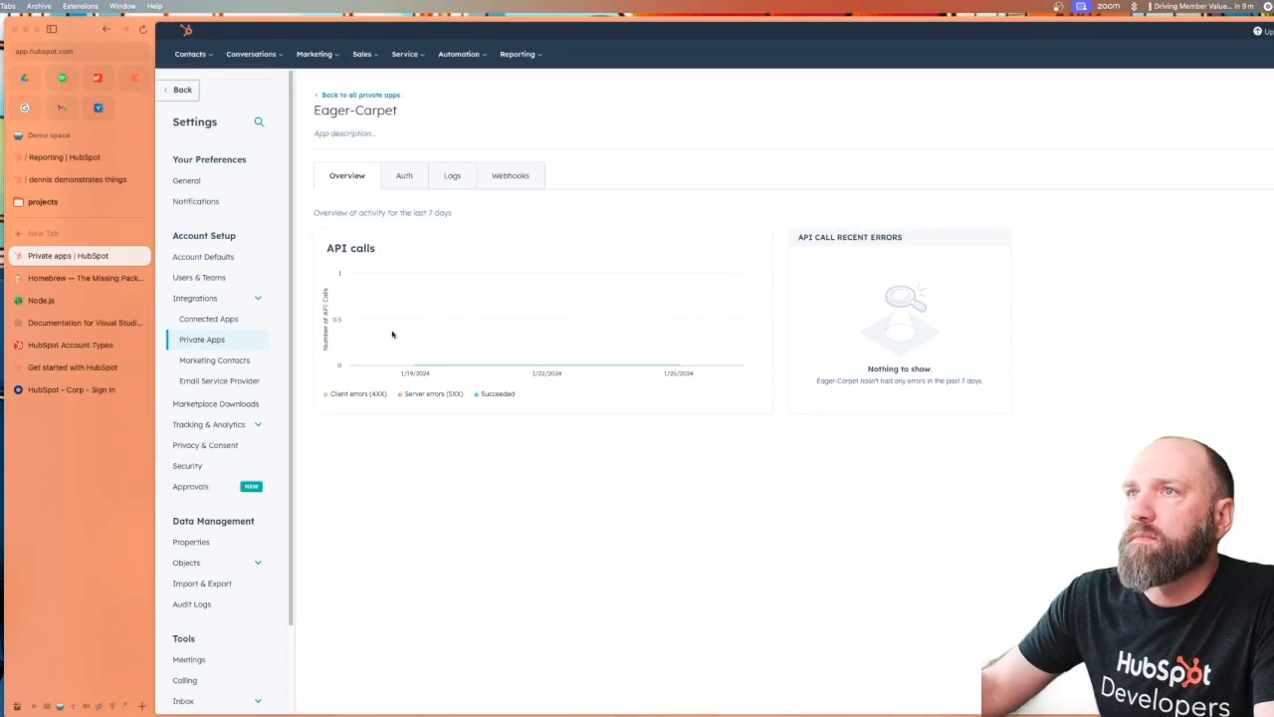